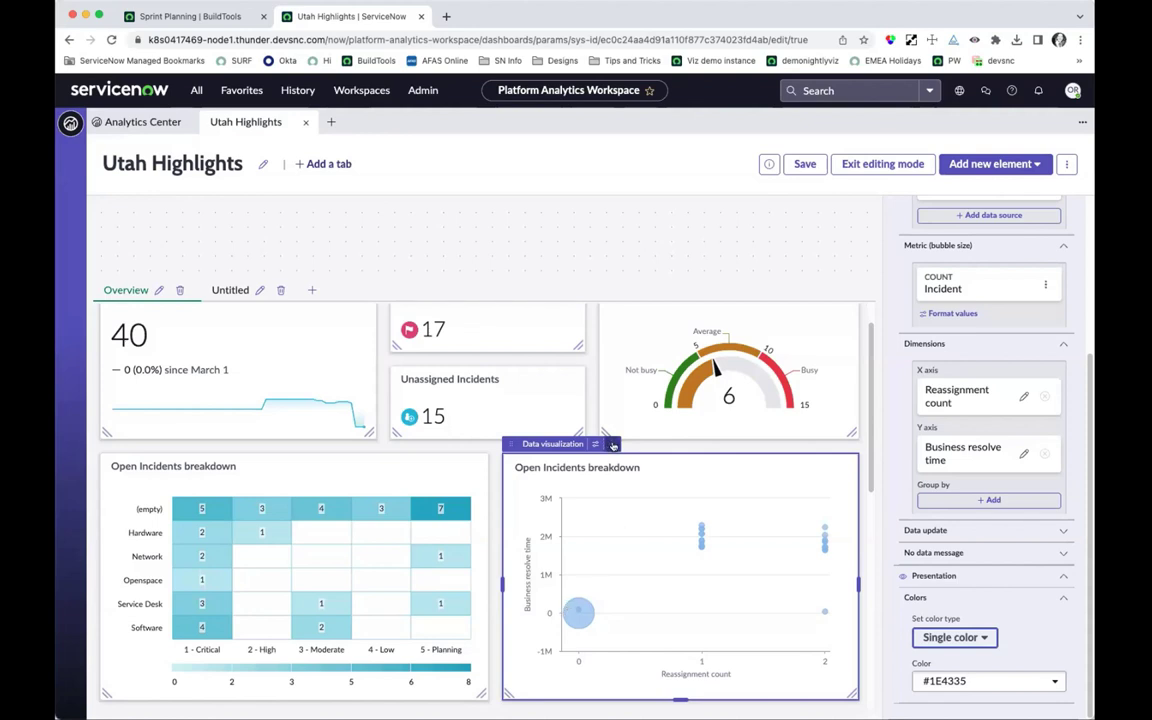
- Open the Incident Analysis visualization from the Analytics Center's data visualizations and view its available actions
{"action": "left_click", "coordinate": [610, 444]}
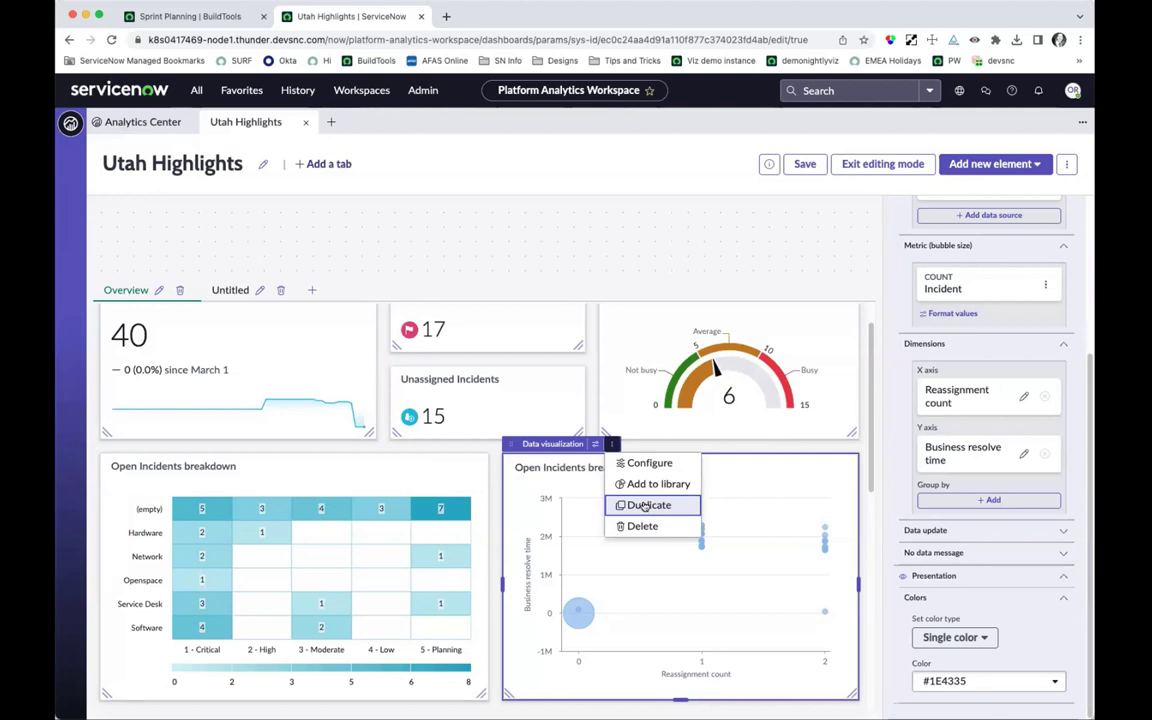
{"action": "left_click", "coordinate": [134, 120]}
{"action": "left_click", "coordinate": [284, 154]}
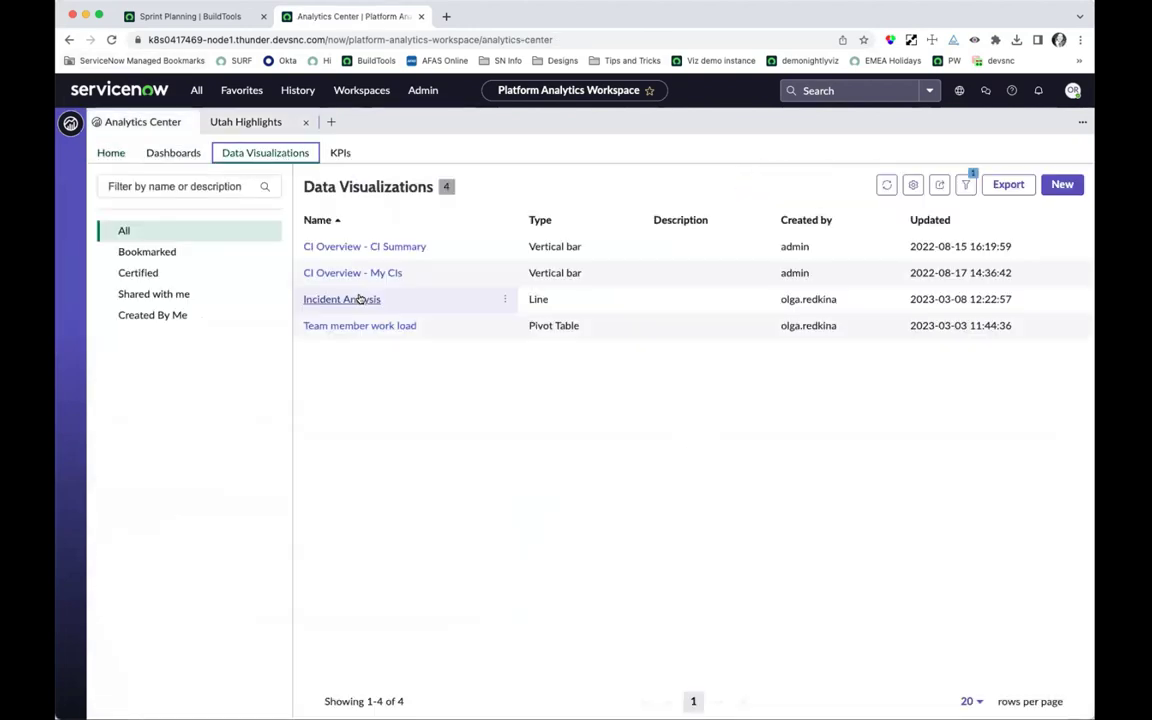
{"action": "left_click", "coordinate": [342, 300]}
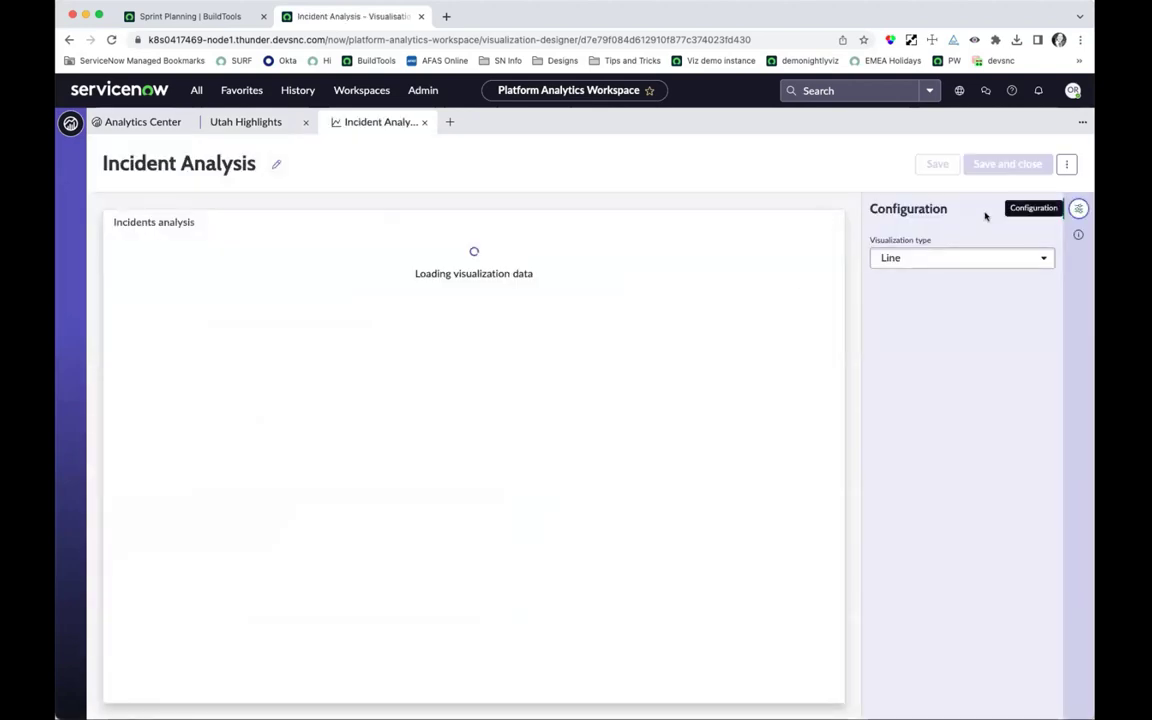
{"action": "left_click", "coordinate": [1066, 164]}
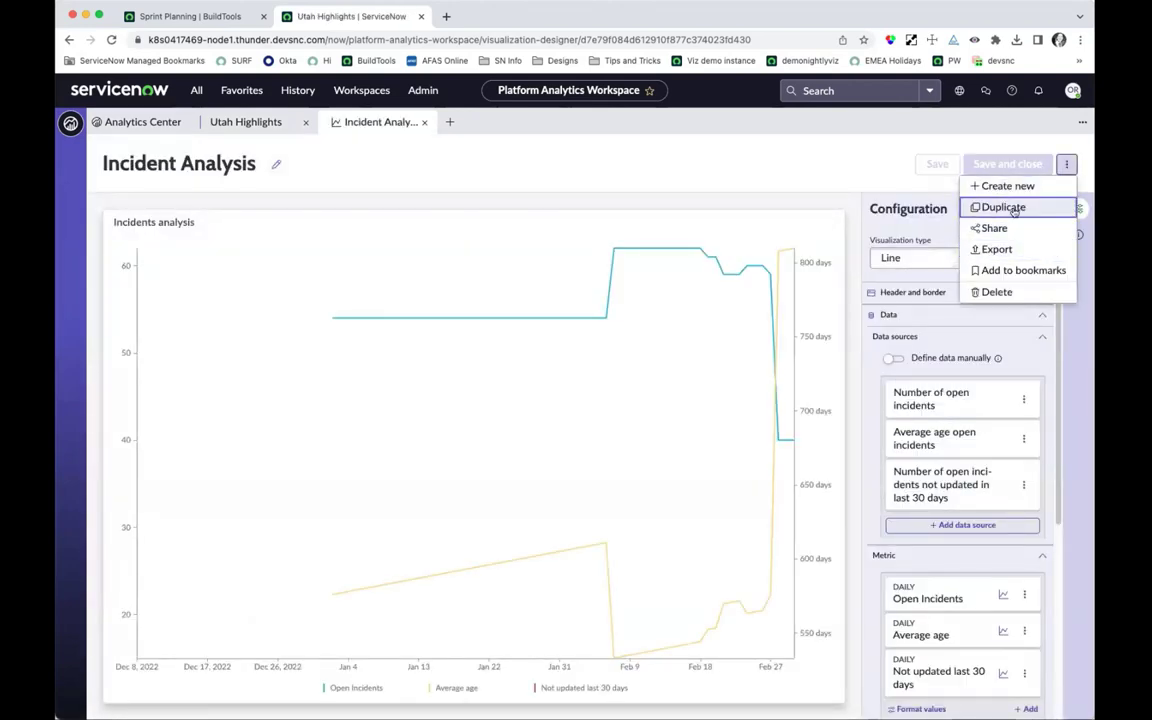
- Return to the Utah Highlights dashboard and view its additional dashboard actions
{"action": "left_click", "coordinate": [261, 121]}
{"action": "left_click", "coordinate": [261, 121]}
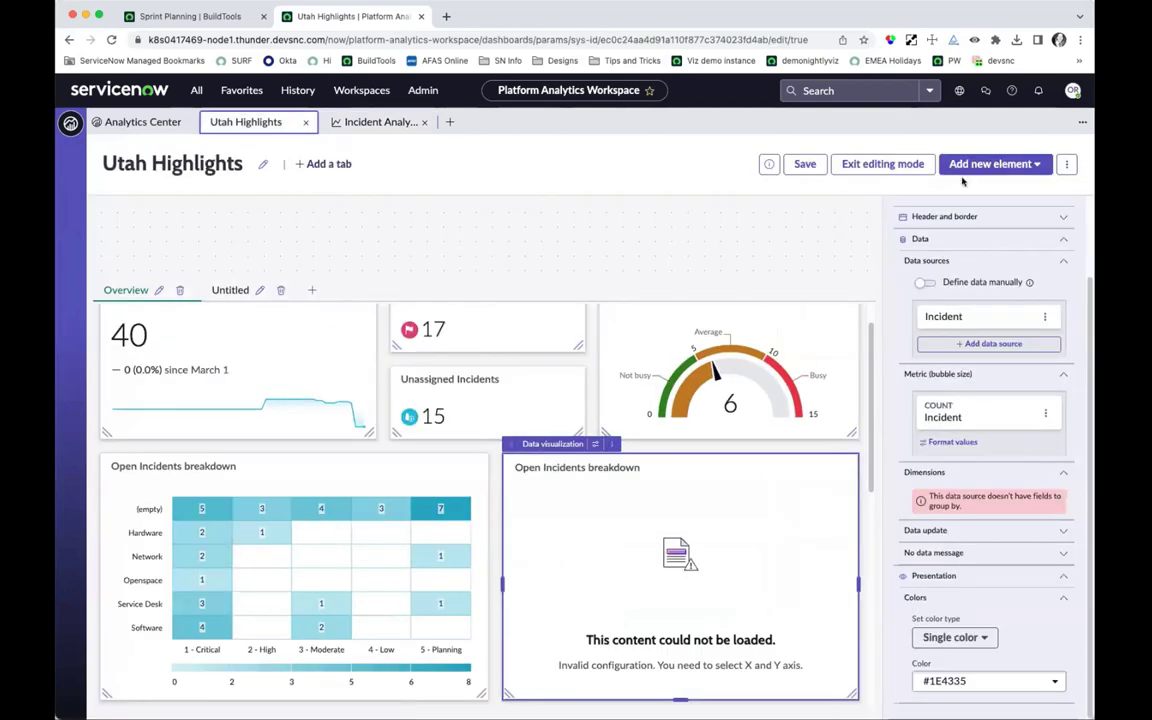
{"action": "left_click", "coordinate": [1070, 164]}
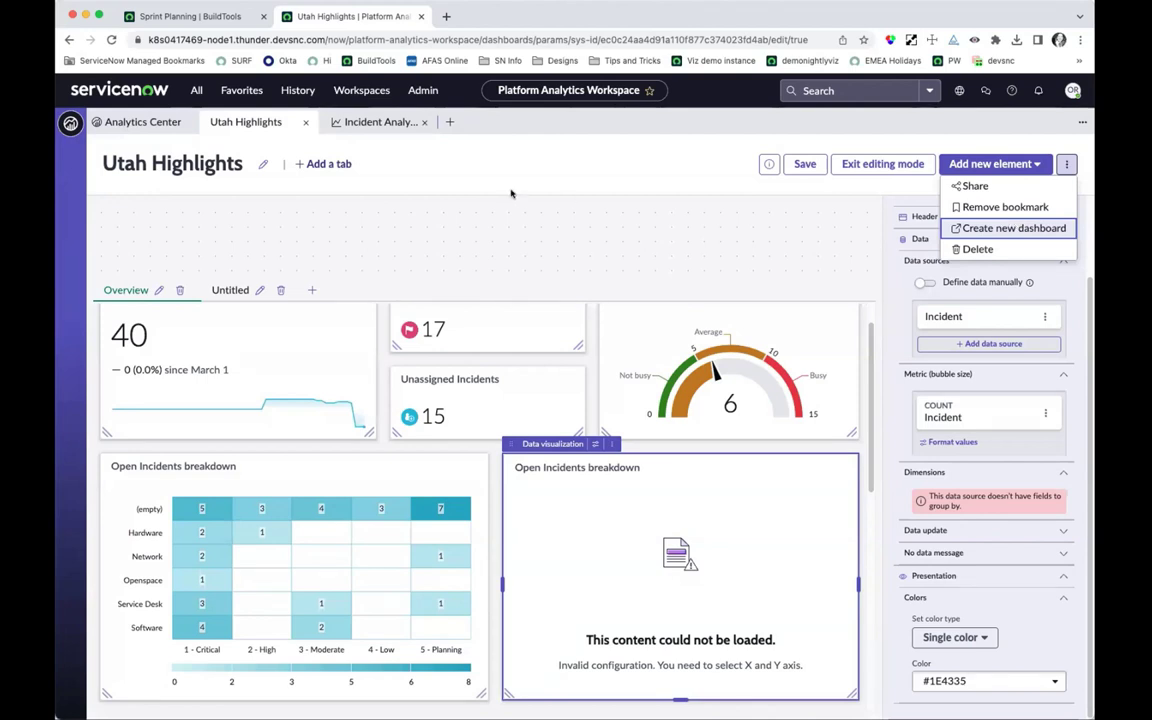
{"action": "left_click", "coordinate": [535, 170]}
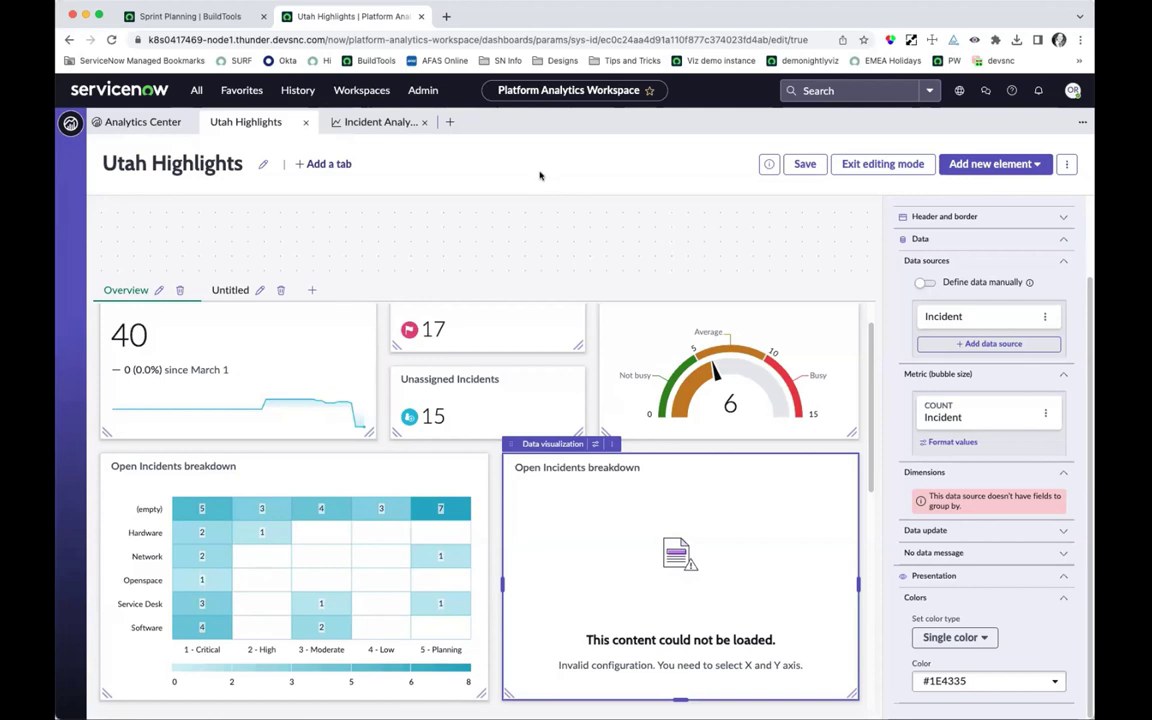
- Reload the Utah Highlights dashboard page
{"action": "scroll", "coordinate": [945, 258], "scroll_direction": "up", "scroll_amount": 1}
{"action": "scroll", "coordinate": [945, 258], "scroll_direction": "up", "scroll_amount": 2}
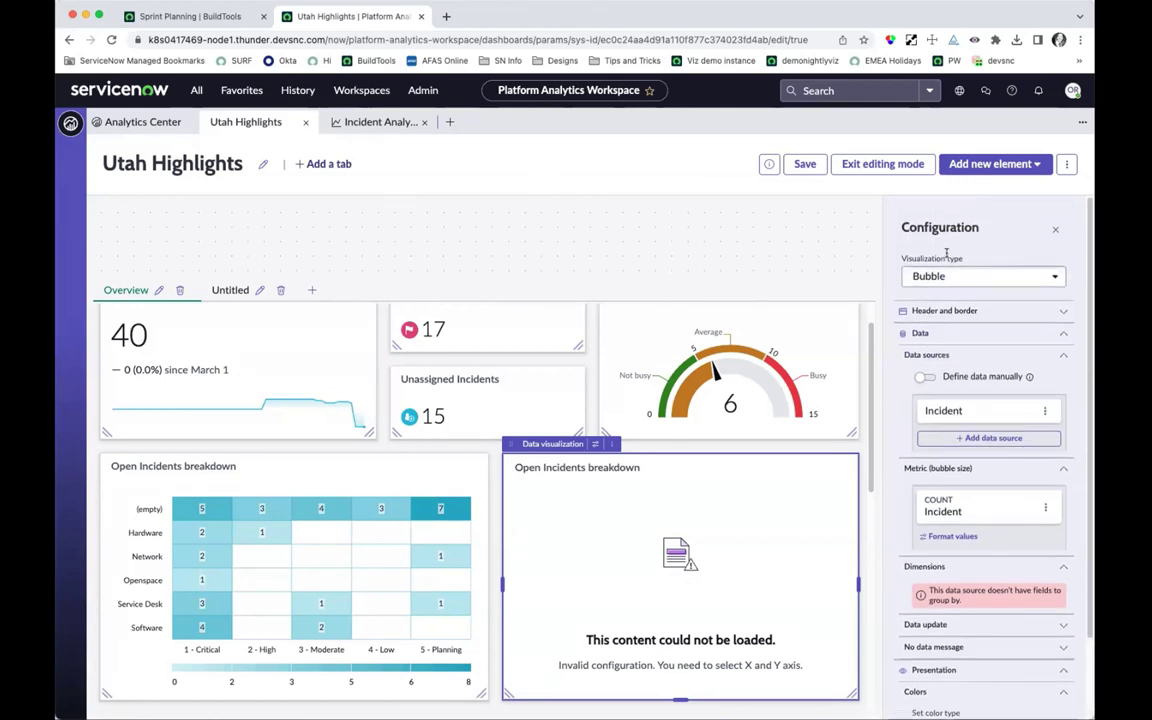
{"action": "left_click", "coordinate": [494, 38]}
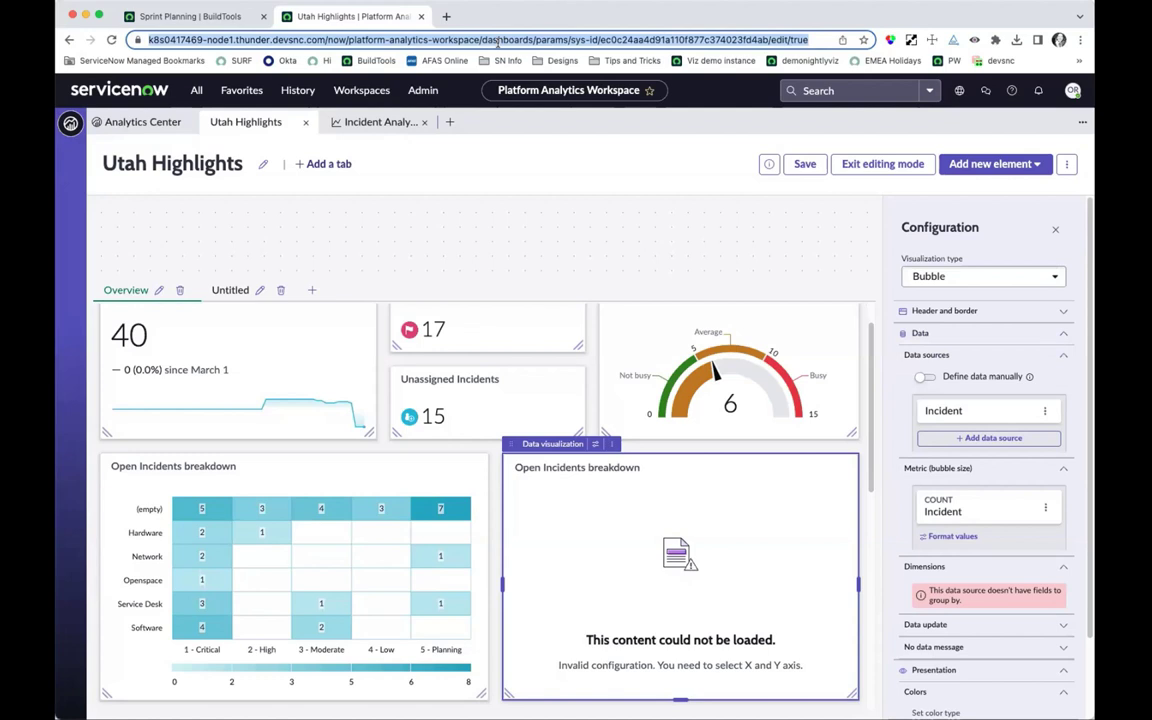
{"action": "key", "text": "super+r"}
{"action": "left_click", "coordinate": [872, 193]}
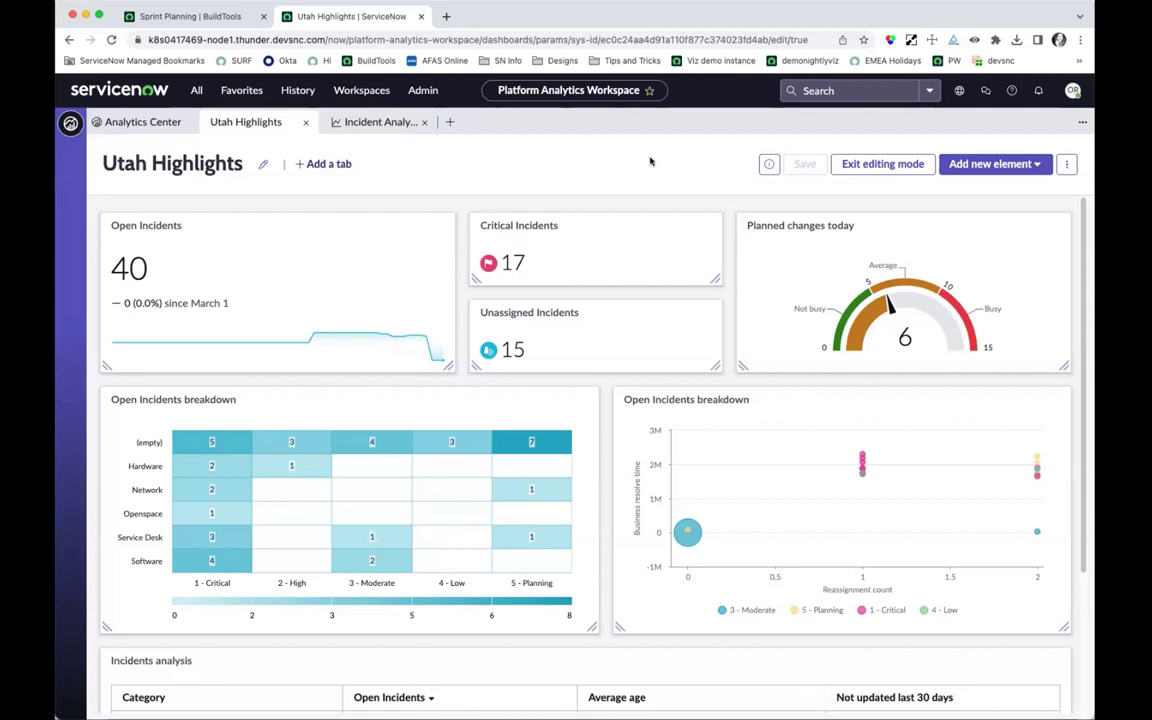
- Open the configuration of the Planned changes today gauge and expand its additional settings and display settings
{"action": "left_click", "coordinate": [881, 231]}
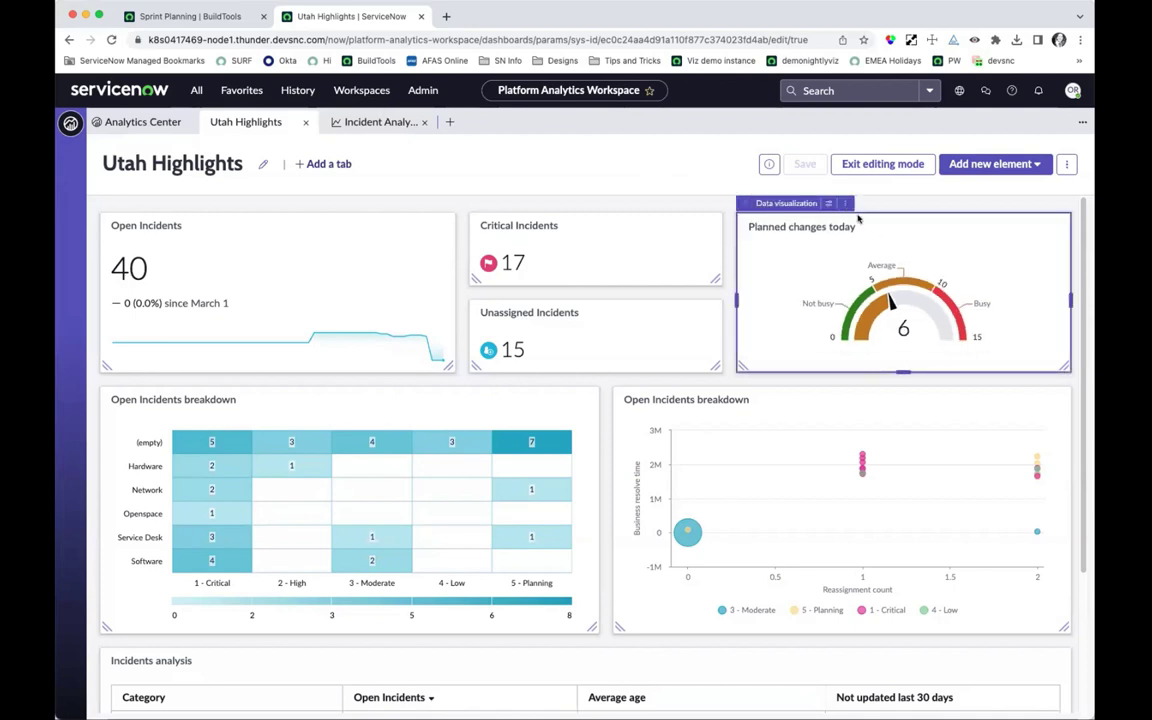
{"action": "left_click", "coordinate": [829, 202]}
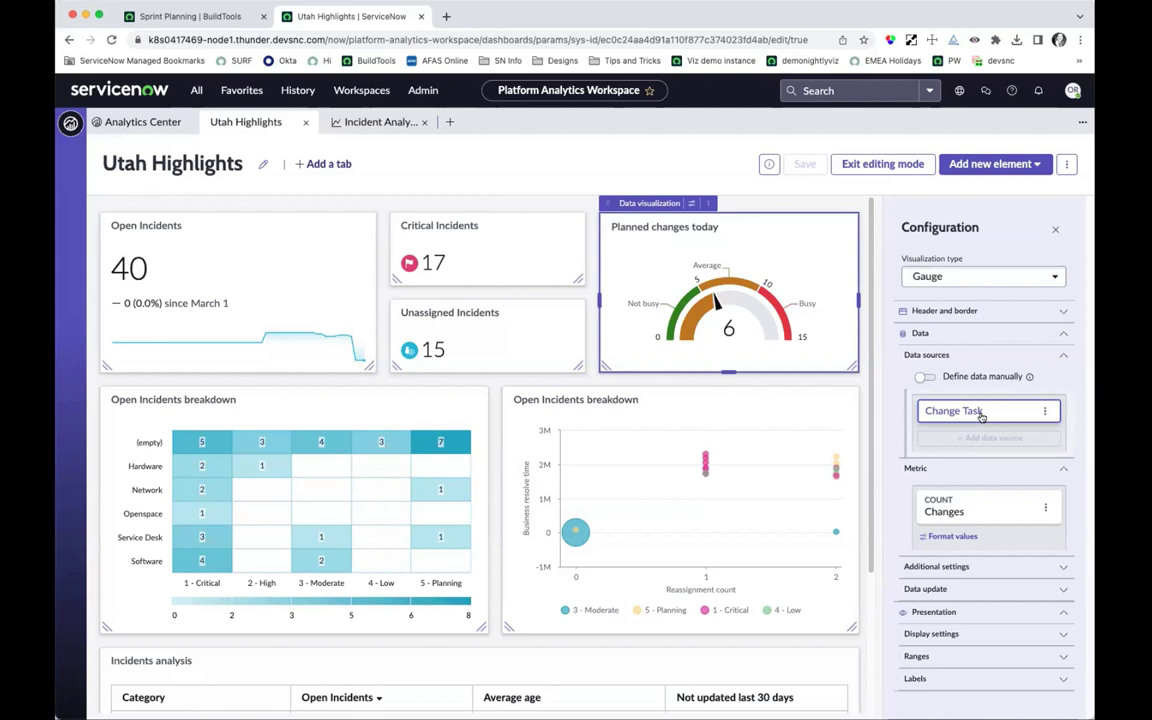
{"action": "left_click", "coordinate": [968, 565]}
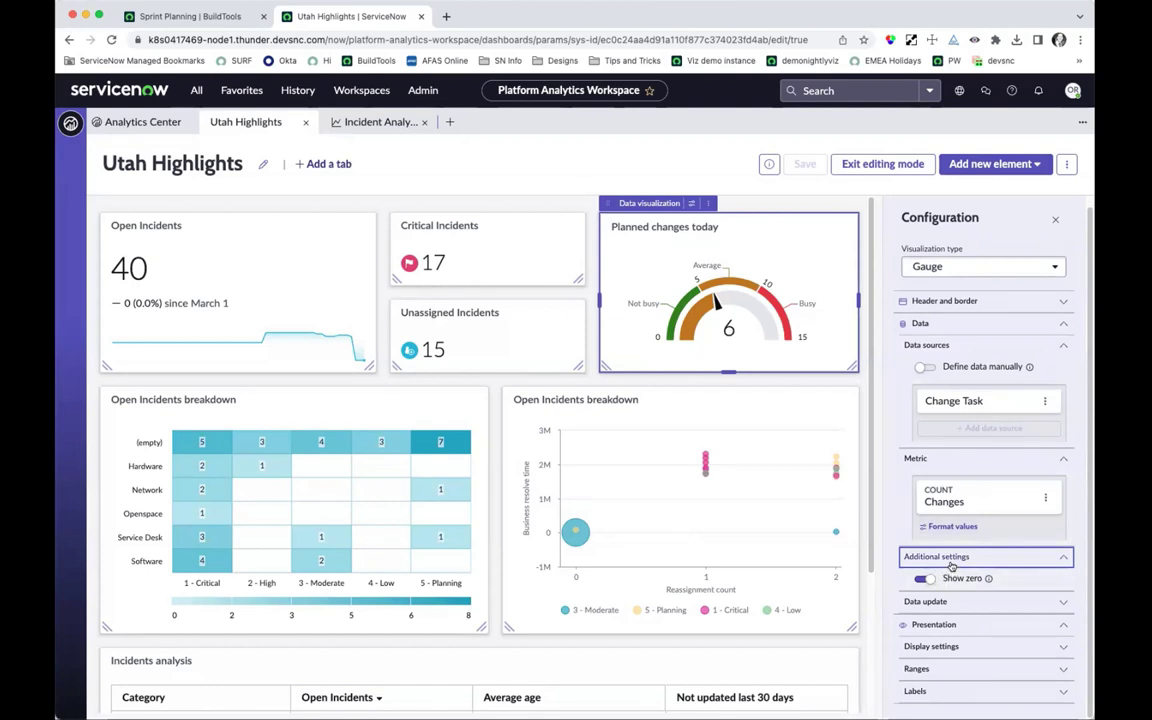
{"action": "left_click", "coordinate": [955, 647]}
{"action": "scroll", "coordinate": [960, 600], "scroll_direction": "down", "scroll_amount": 3}
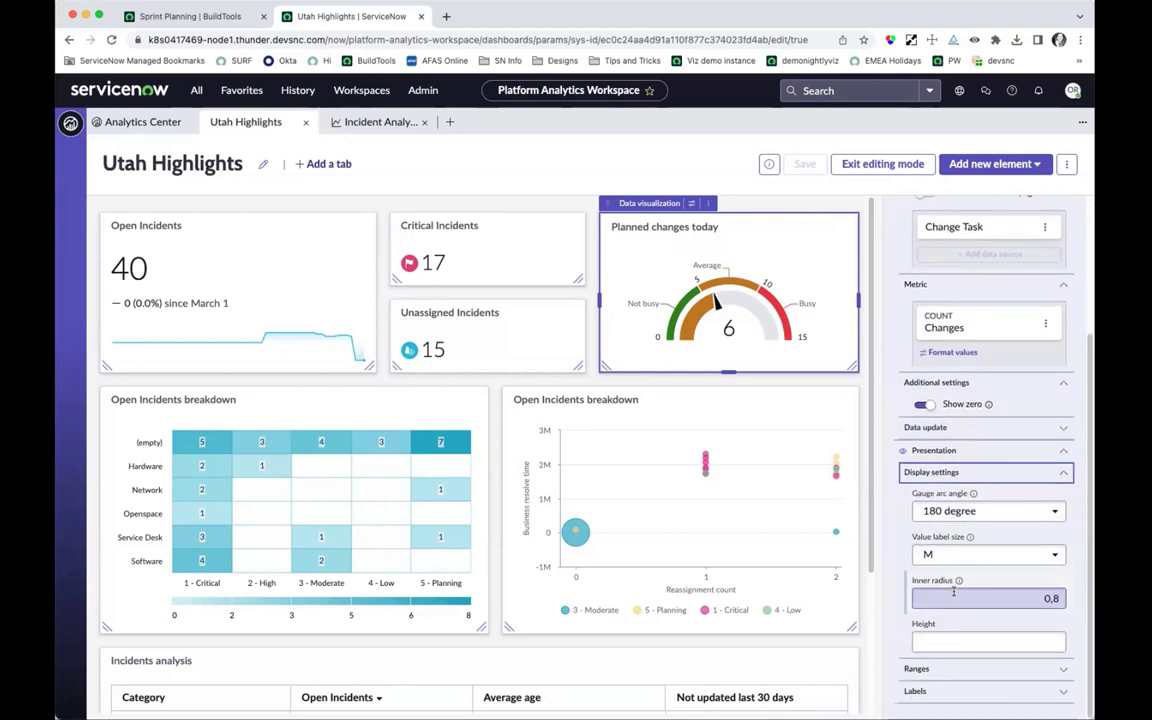
- Try a gauge arc angle of 240 degree, and set it back to 180 degree
{"action": "left_click", "coordinate": [978, 513]}
{"action": "left_click", "coordinate": [975, 533]}
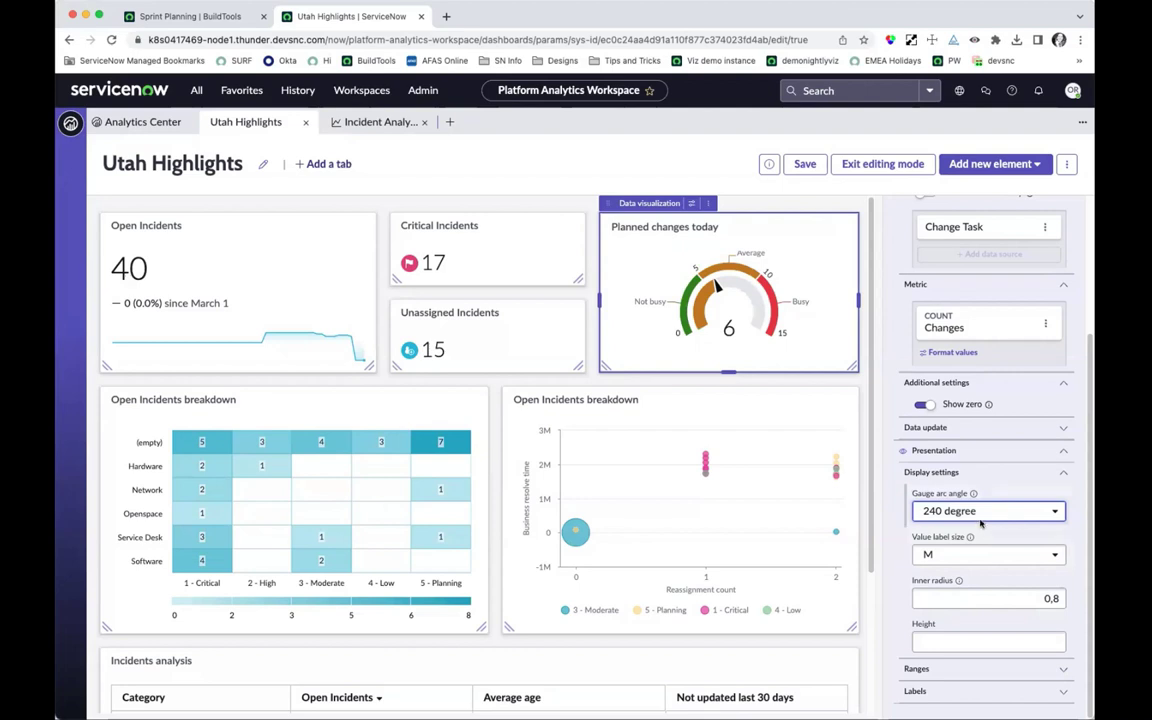
{"action": "left_click", "coordinate": [979, 514]}
{"action": "left_click", "coordinate": [976, 553]}
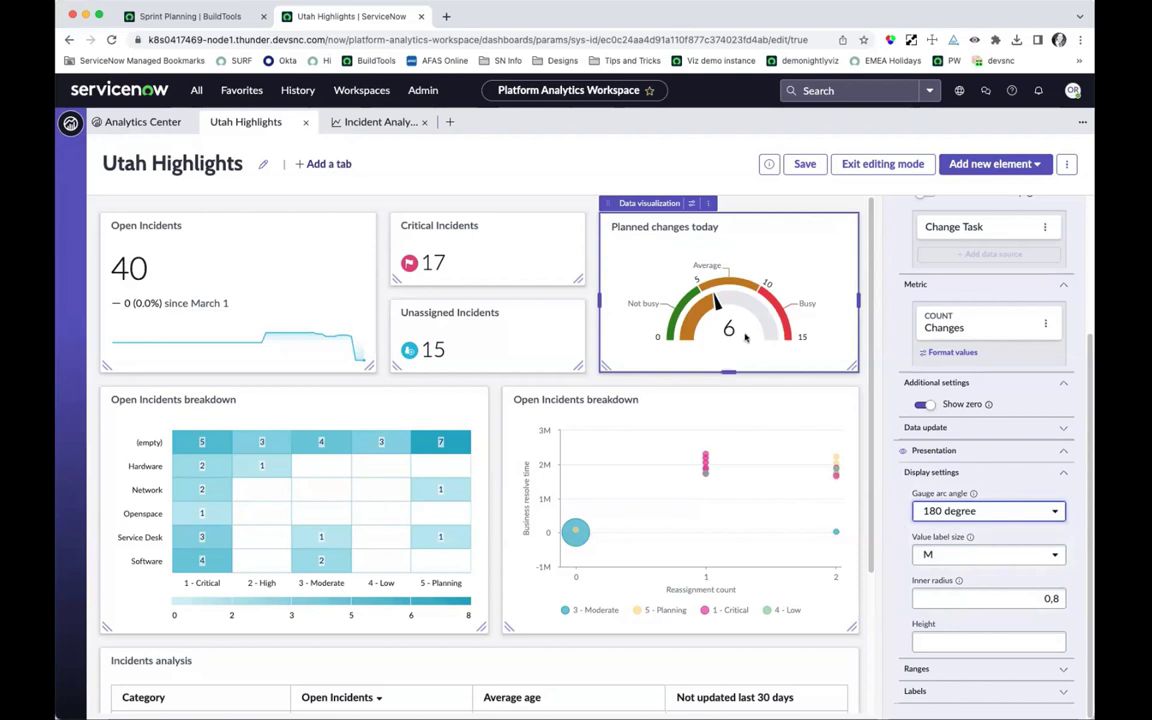
- Try the value label sizes S and L on the gauge
{"action": "left_click", "coordinate": [972, 556]}
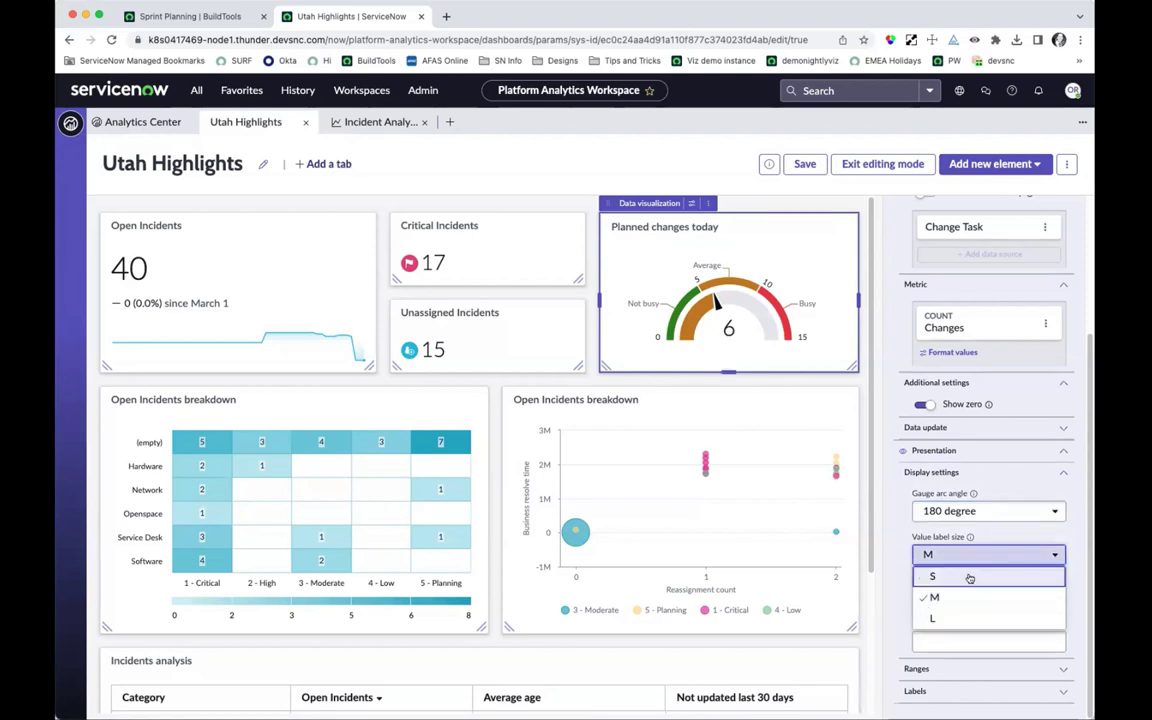
{"action": "left_click", "coordinate": [969, 576]}
{"action": "left_click", "coordinate": [970, 558]}
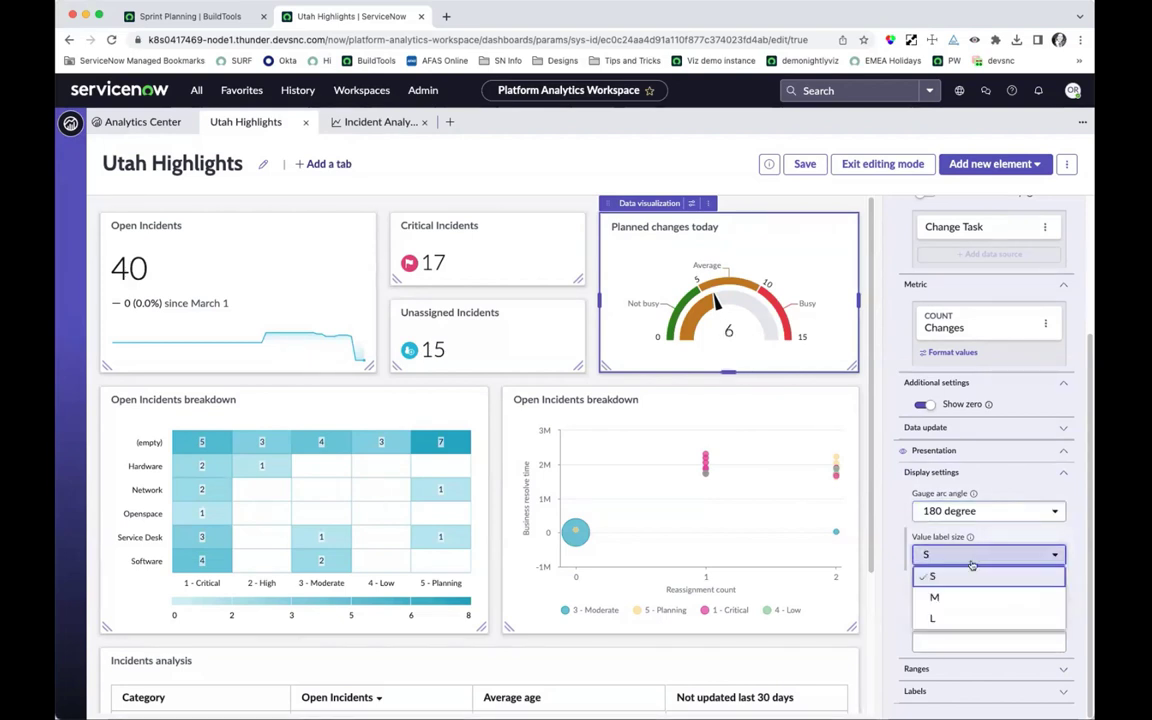
{"action": "left_click", "coordinate": [960, 617]}
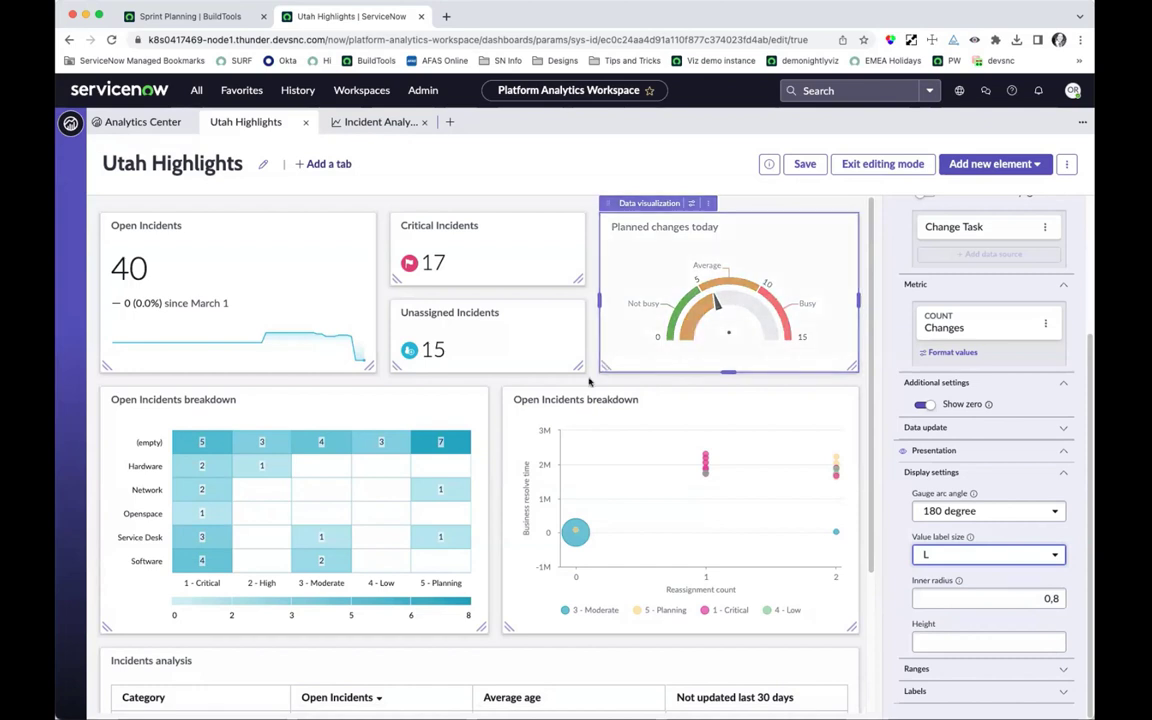
- Try widening the Planned changes today widget, restore its size, and set the gauge's value label size to M
{"action": "left_click_drag", "start_coordinate": [852, 367], "coordinate": [496, 432]}
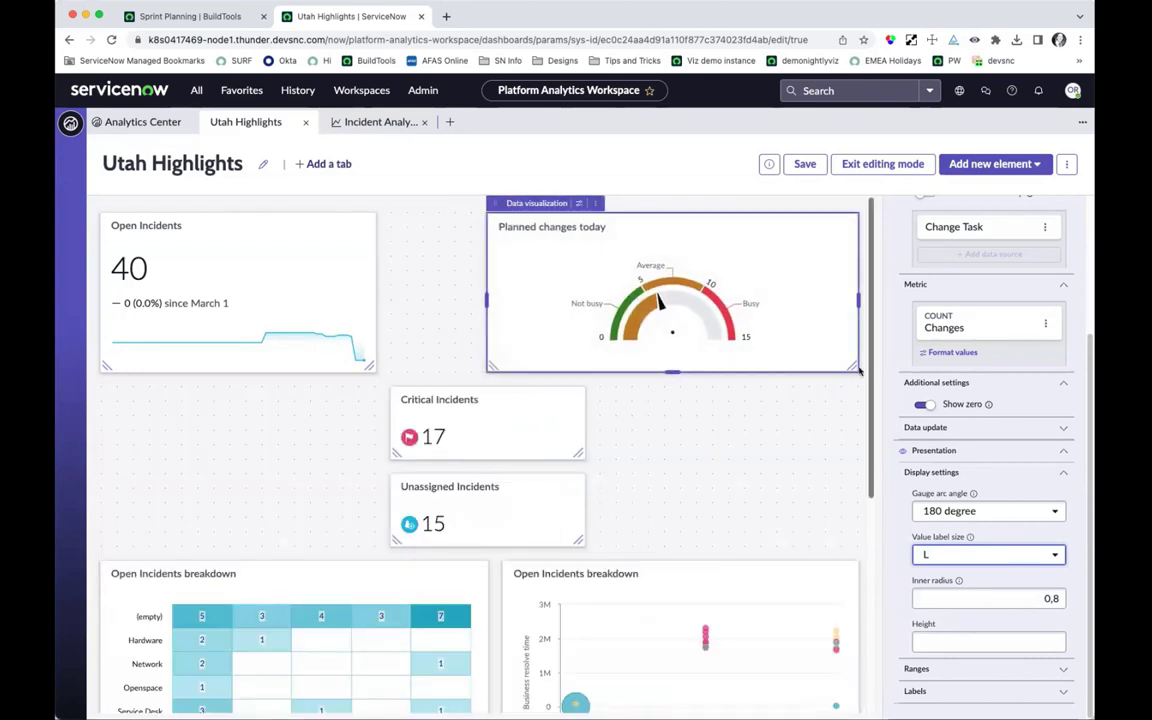
{"action": "left_click_drag", "start_coordinate": [852, 367], "coordinate": [600, 383]}
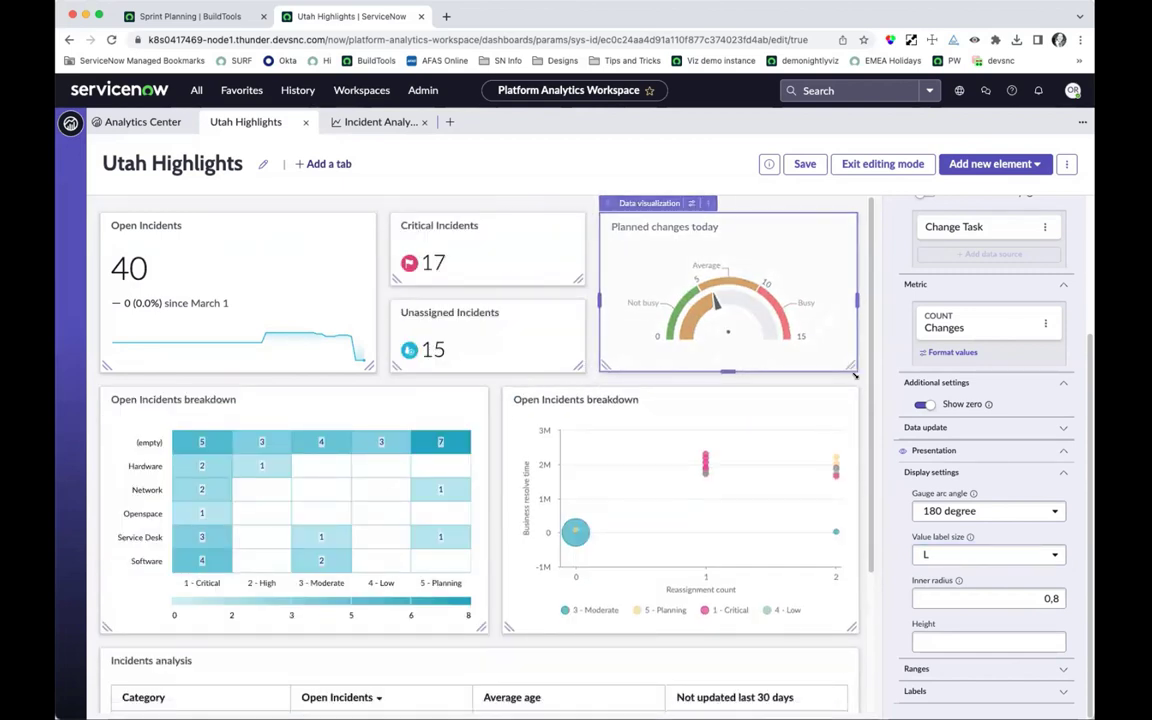
{"action": "left_click", "coordinate": [1018, 556]}
{"action": "left_click", "coordinate": [969, 598]}
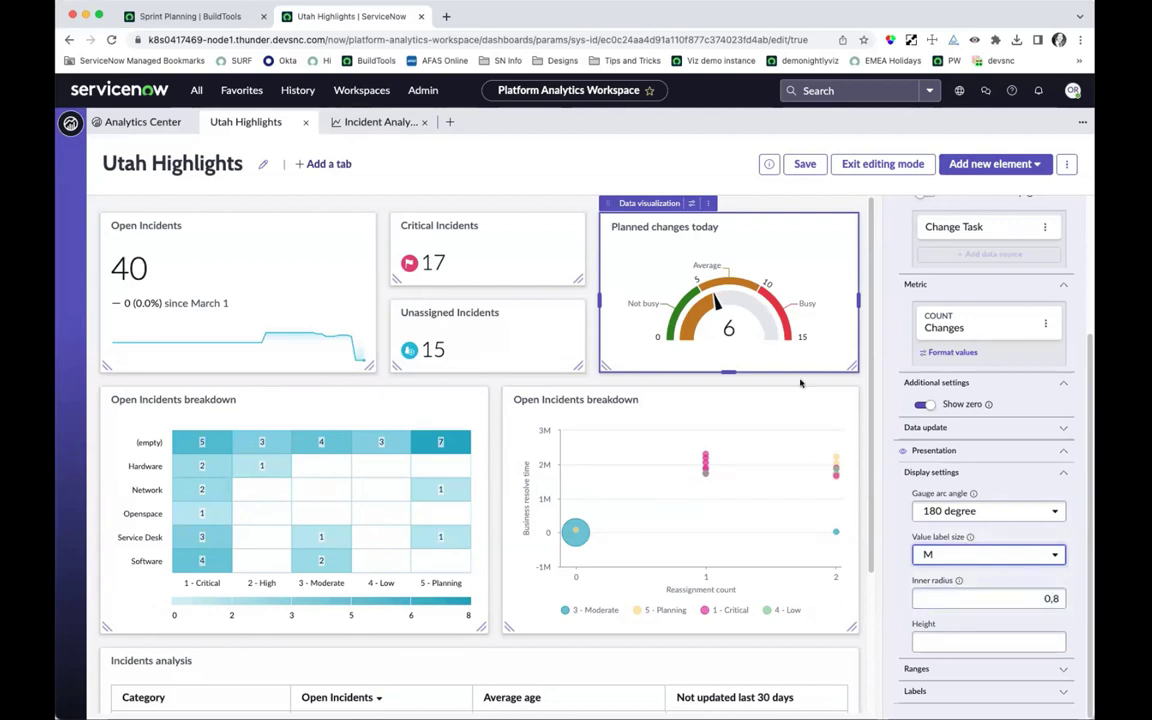
- Try gauge inner radius values of 0,7 and 0,9, and set the radius back to 0,8
{"action": "left_click", "coordinate": [1050, 594]}
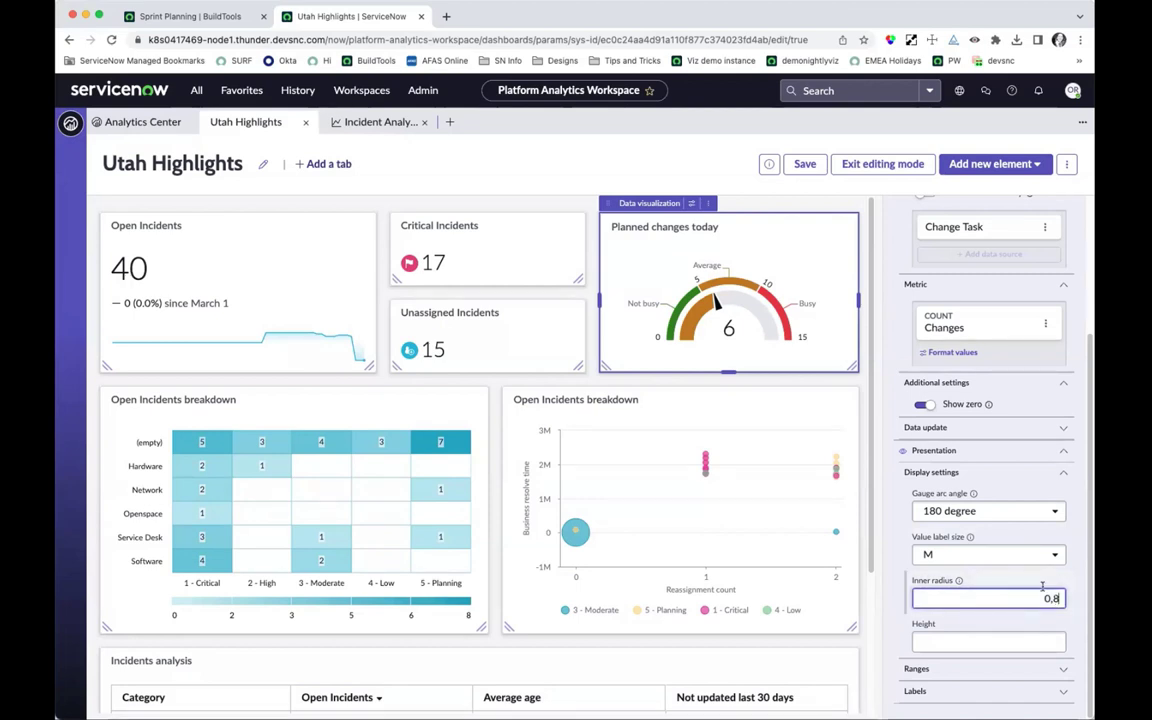
{"action": "key", "text": "BackSpace"}
{"action": "type", "text": "7"}
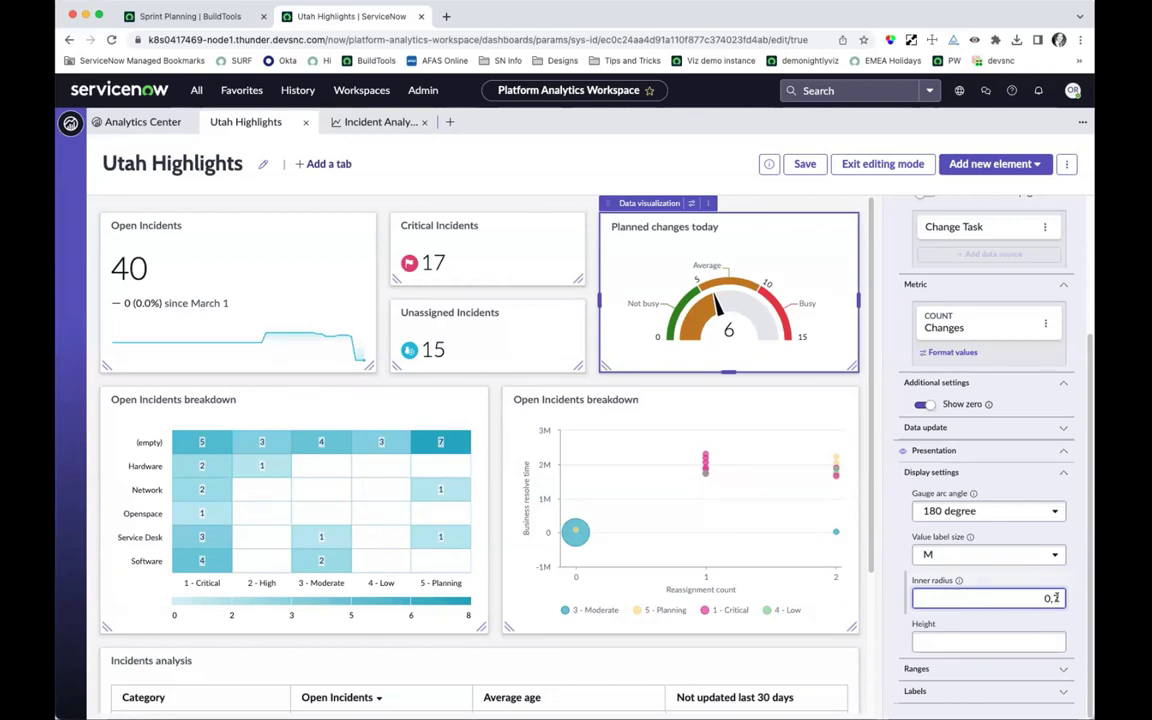
{"action": "mouse_move", "coordinate": [959, 580]}
{"action": "key", "text": "BackSpace"}
{"action": "type", "text": "9"}
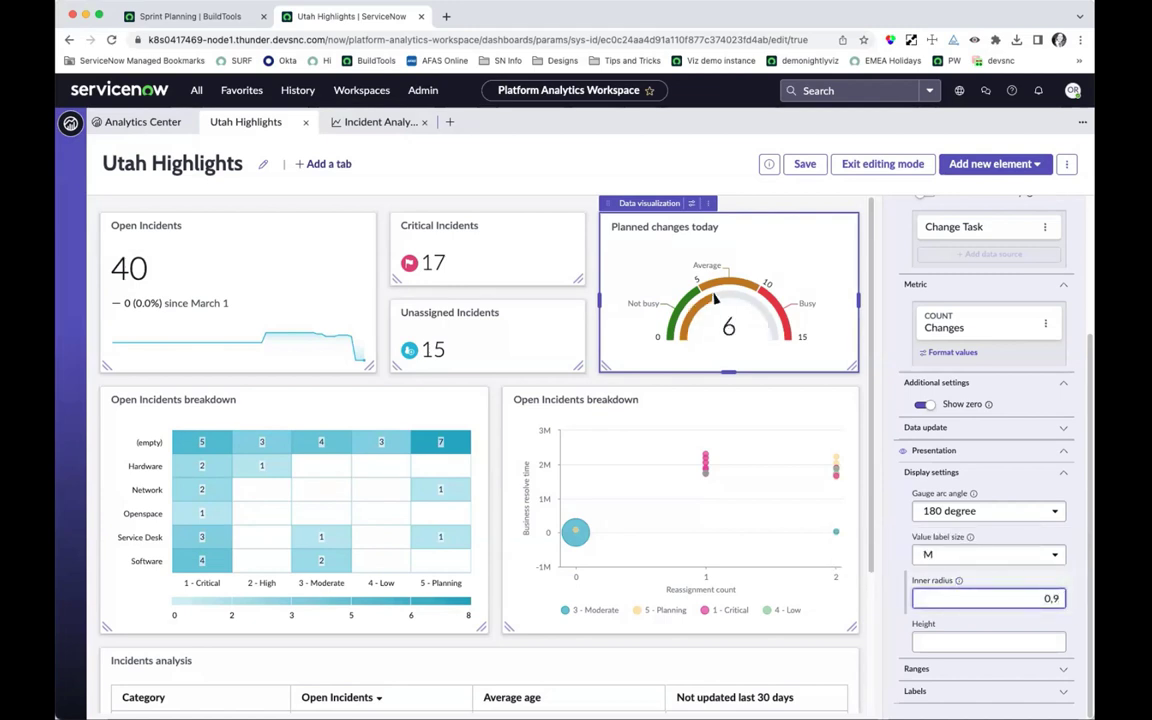
{"action": "key", "text": "BackSpace"}
{"action": "type", "text": "8"}
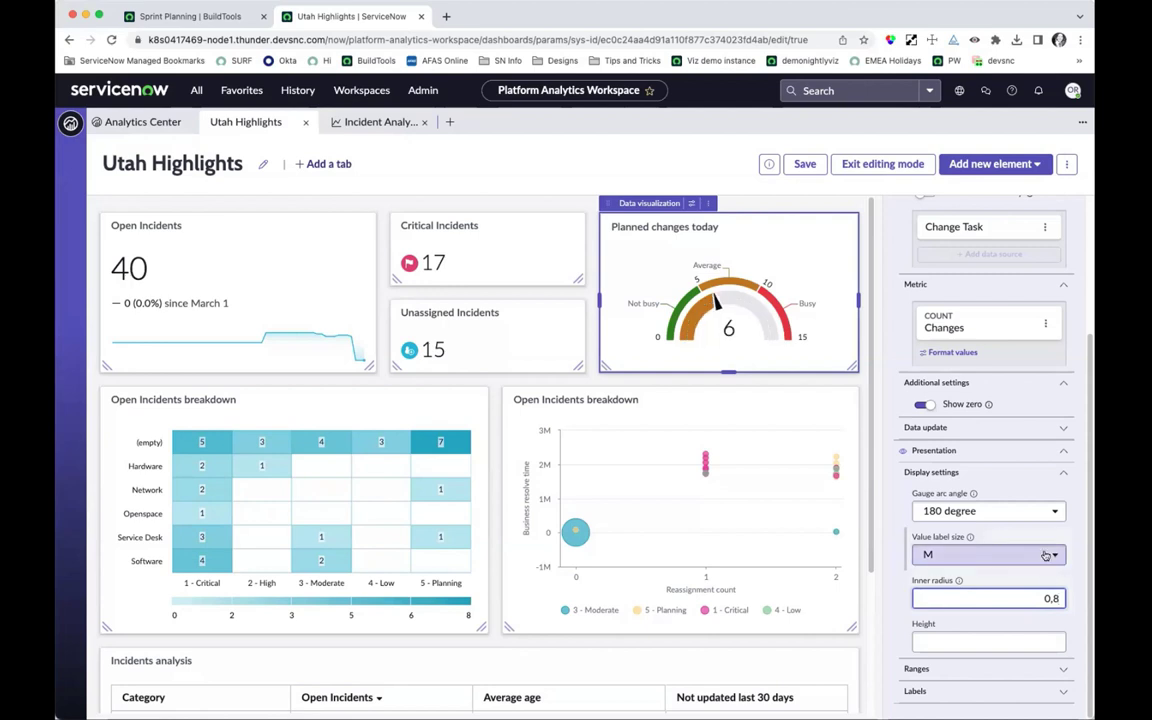
- Open the gauge's range configuration and set the range color scheme to Custom range colors
{"action": "left_click", "coordinate": [981, 667]}
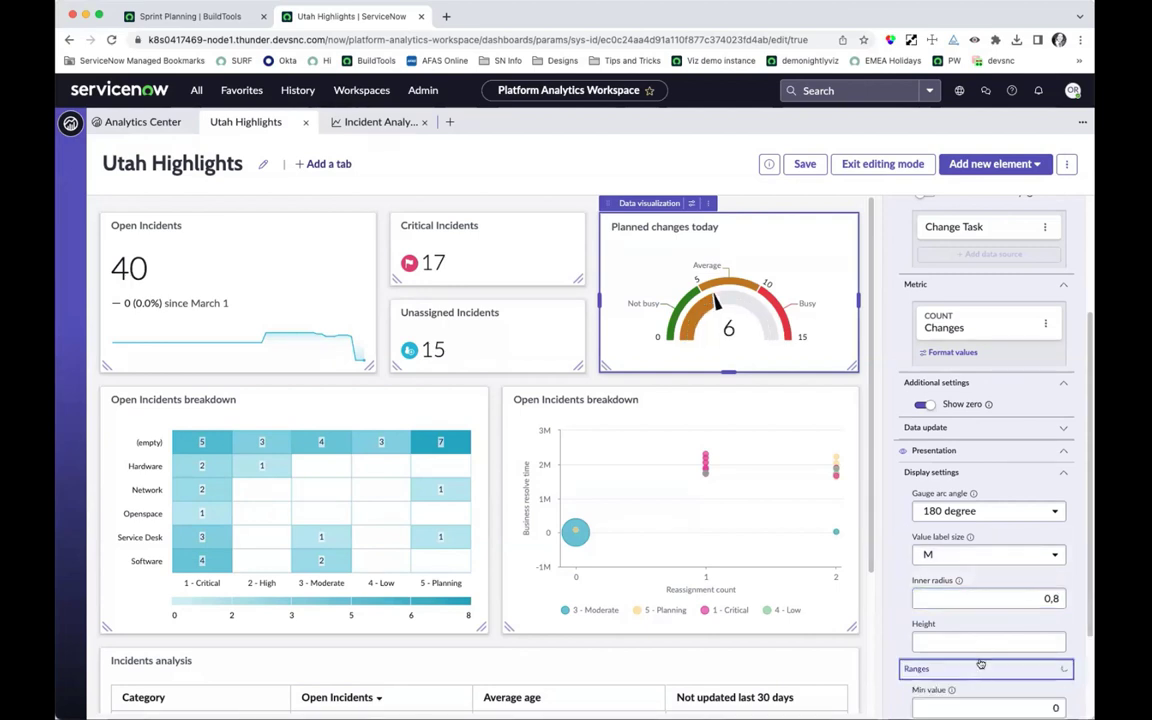
{"action": "scroll", "coordinate": [981, 665], "scroll_direction": "down", "scroll_amount": 3}
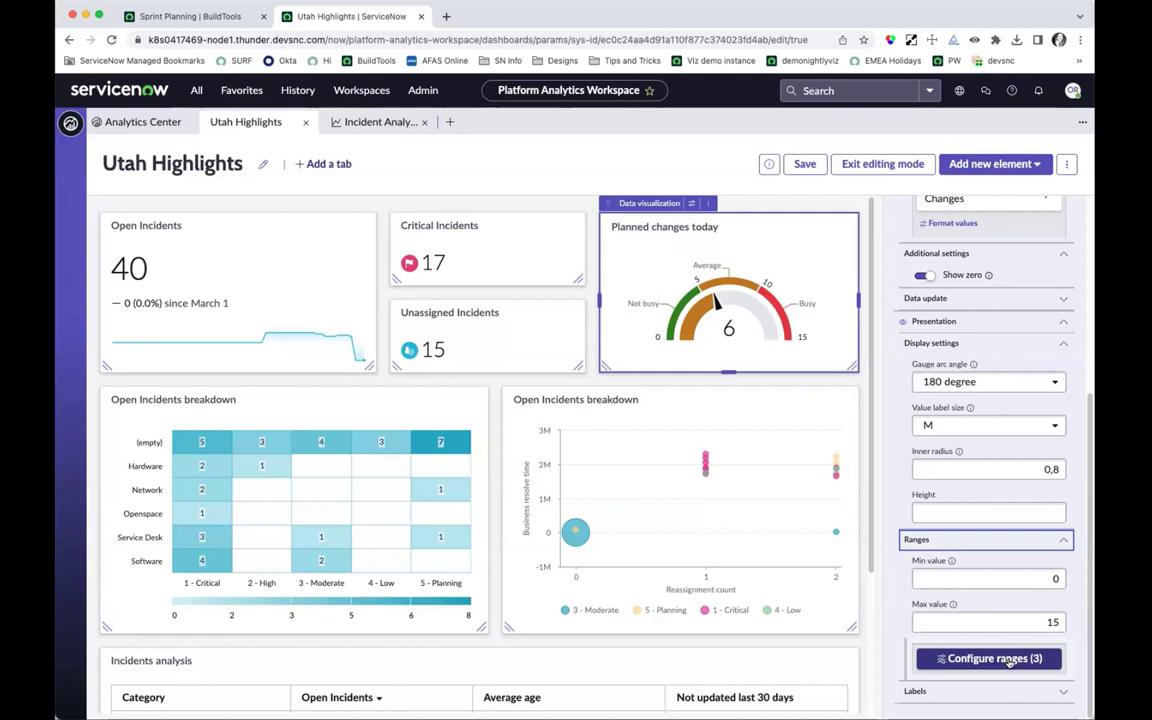
{"action": "left_click", "coordinate": [985, 658]}
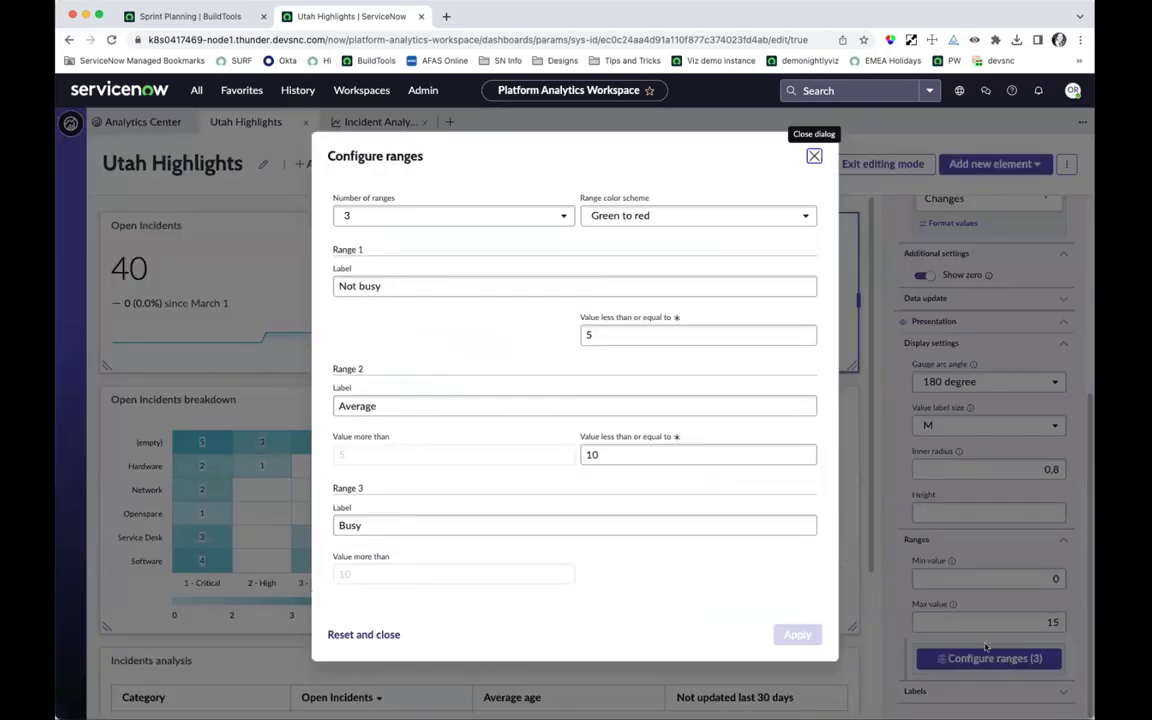
{"action": "left_click", "coordinate": [413, 215]}
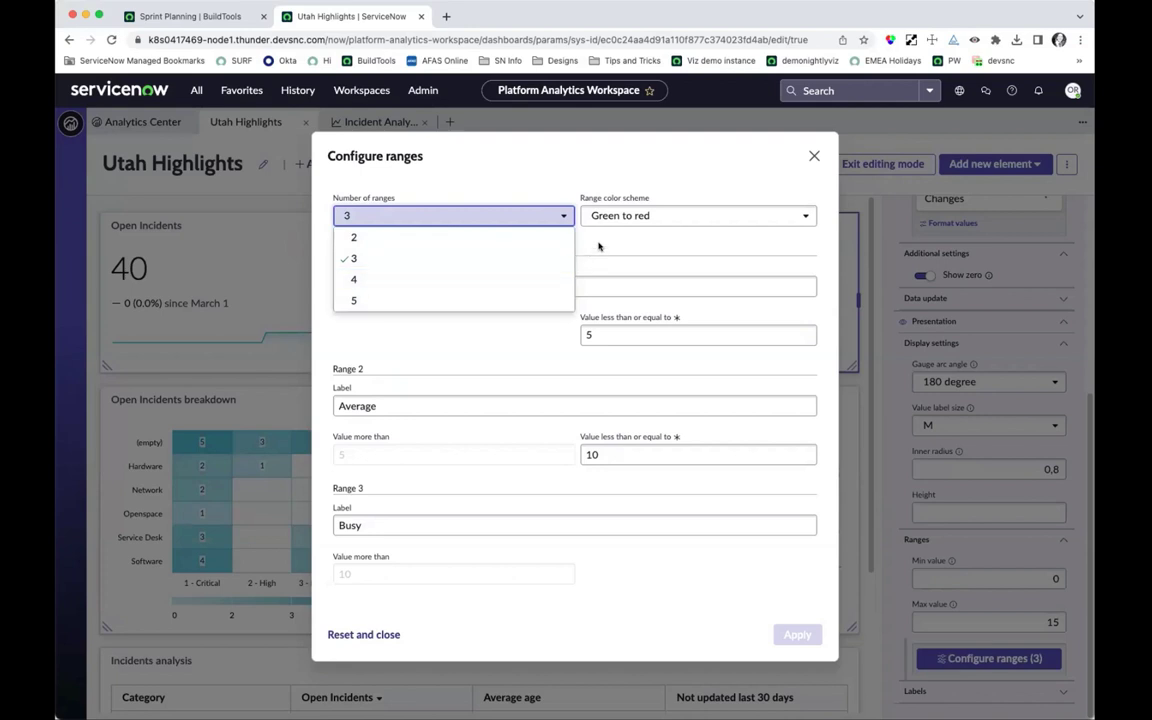
{"action": "left_click", "coordinate": [541, 222]}
{"action": "left_click", "coordinate": [615, 220]}
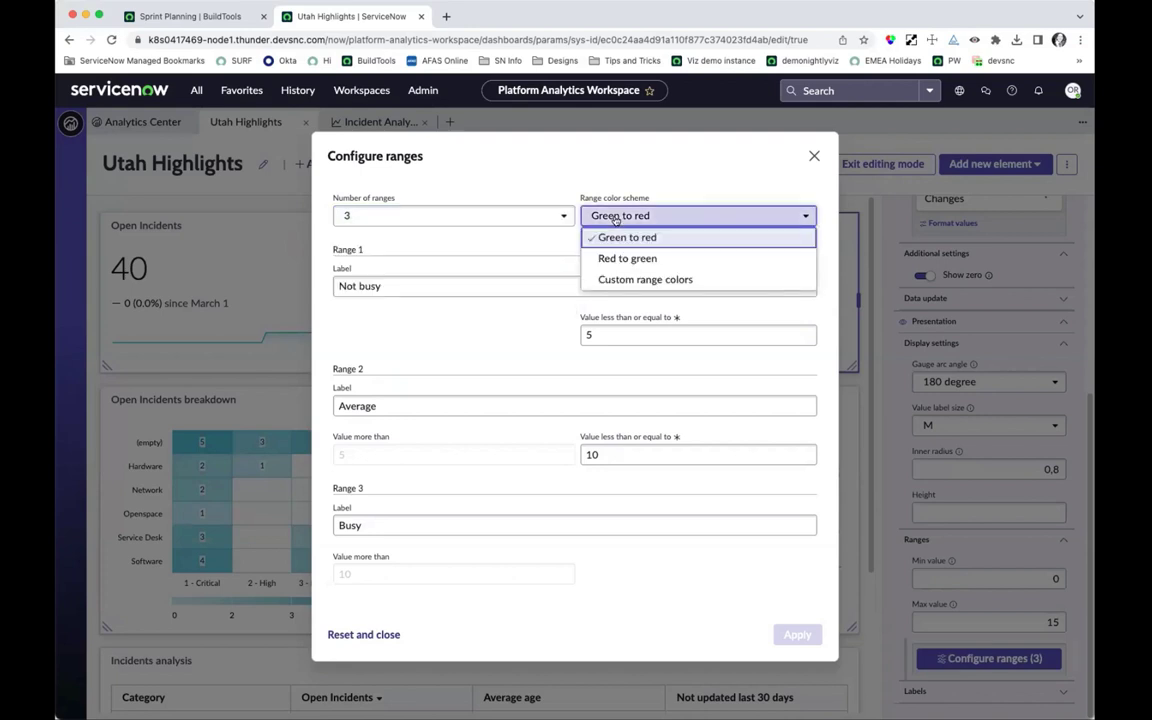
{"action": "left_click", "coordinate": [629, 281]}
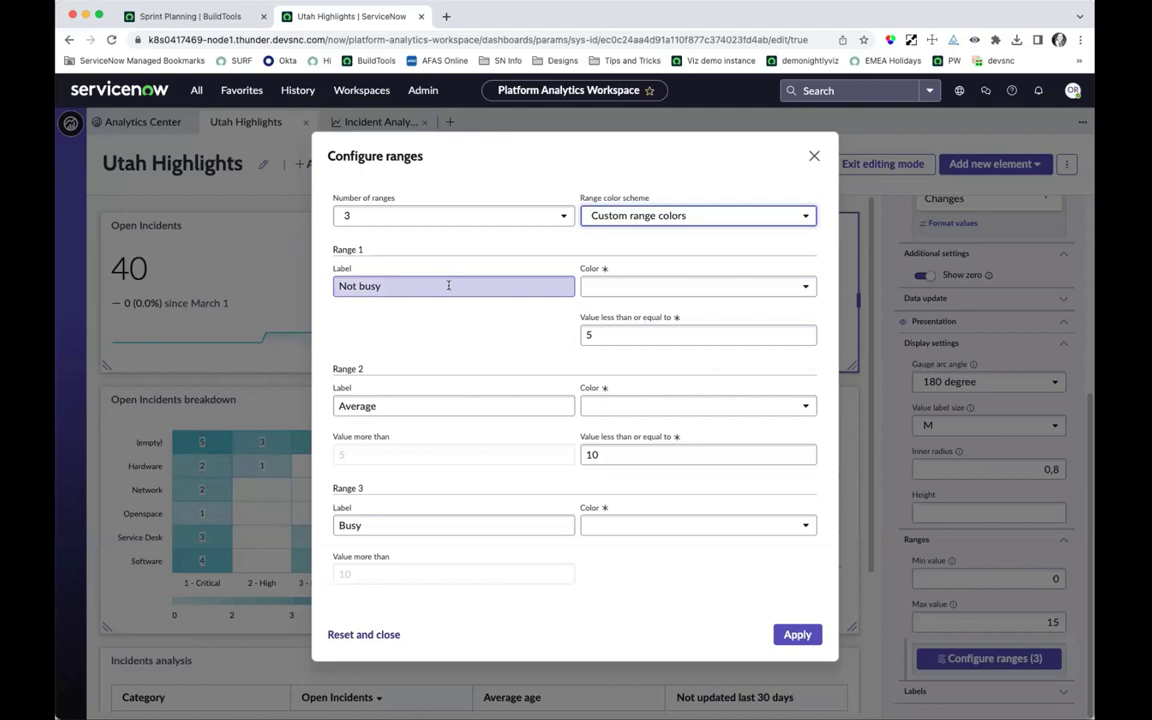
- Set the color of Range 1, labeled Not busy, to BluePalette_1
{"action": "left_click", "coordinate": [627, 290]}
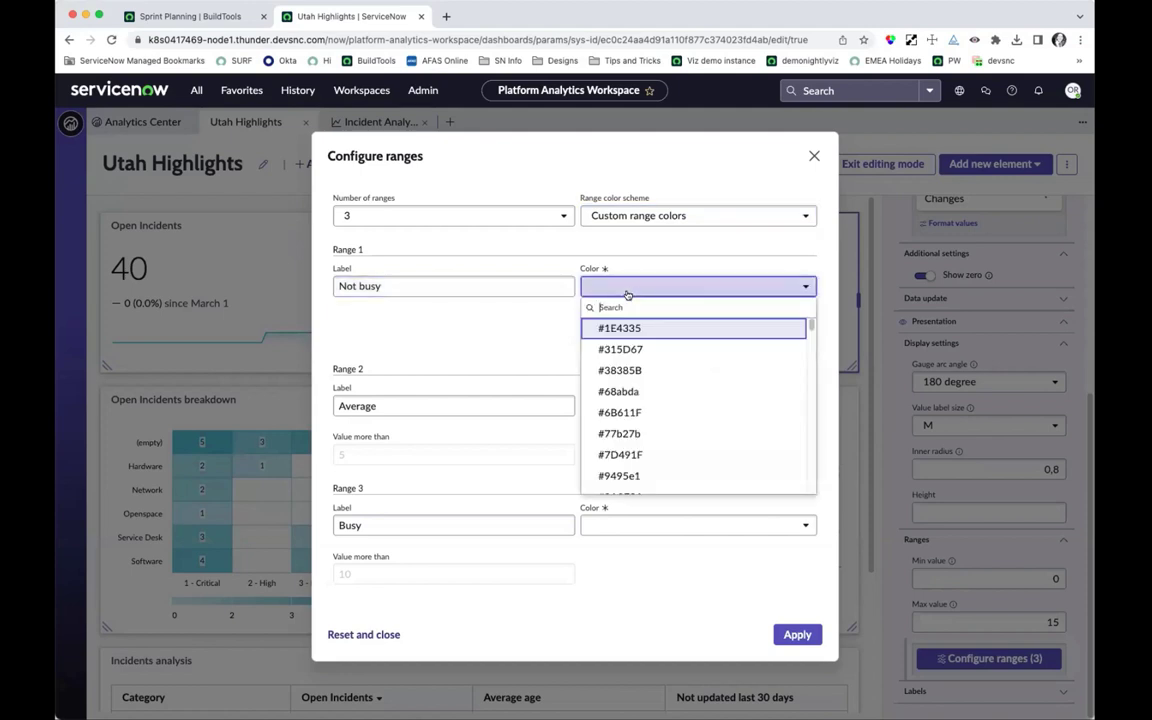
{"action": "type", "text": "blue"}
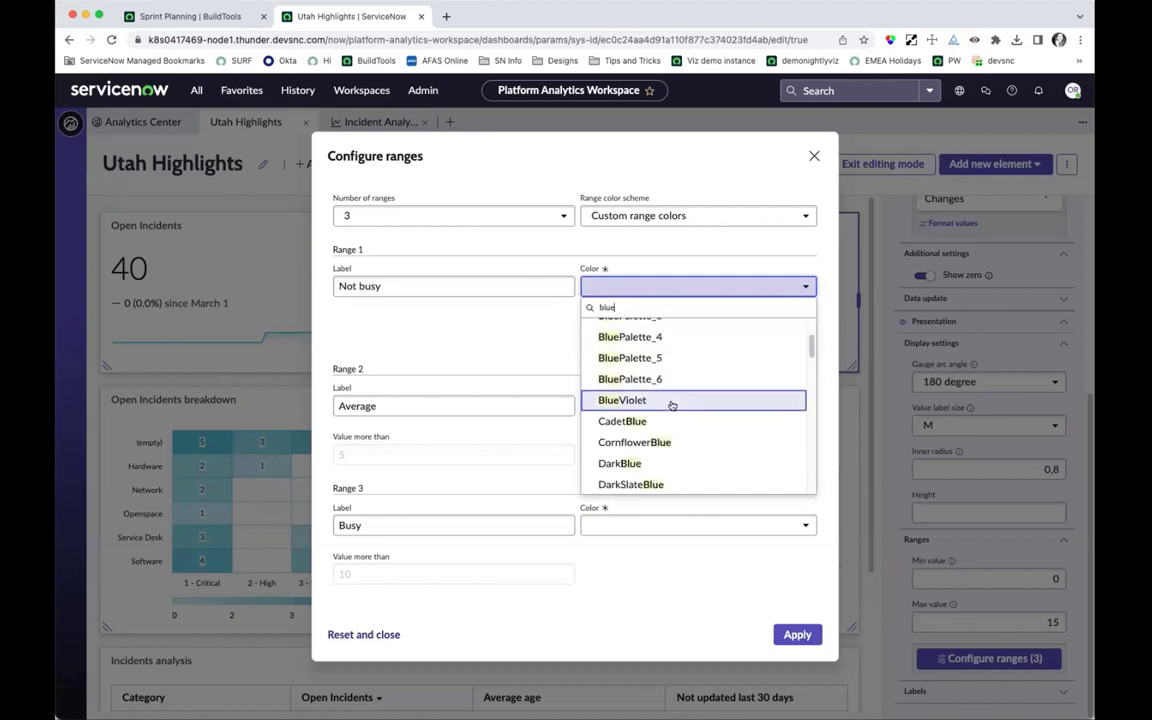
{"action": "scroll", "coordinate": [667, 398], "scroll_direction": "up", "scroll_amount": 3}
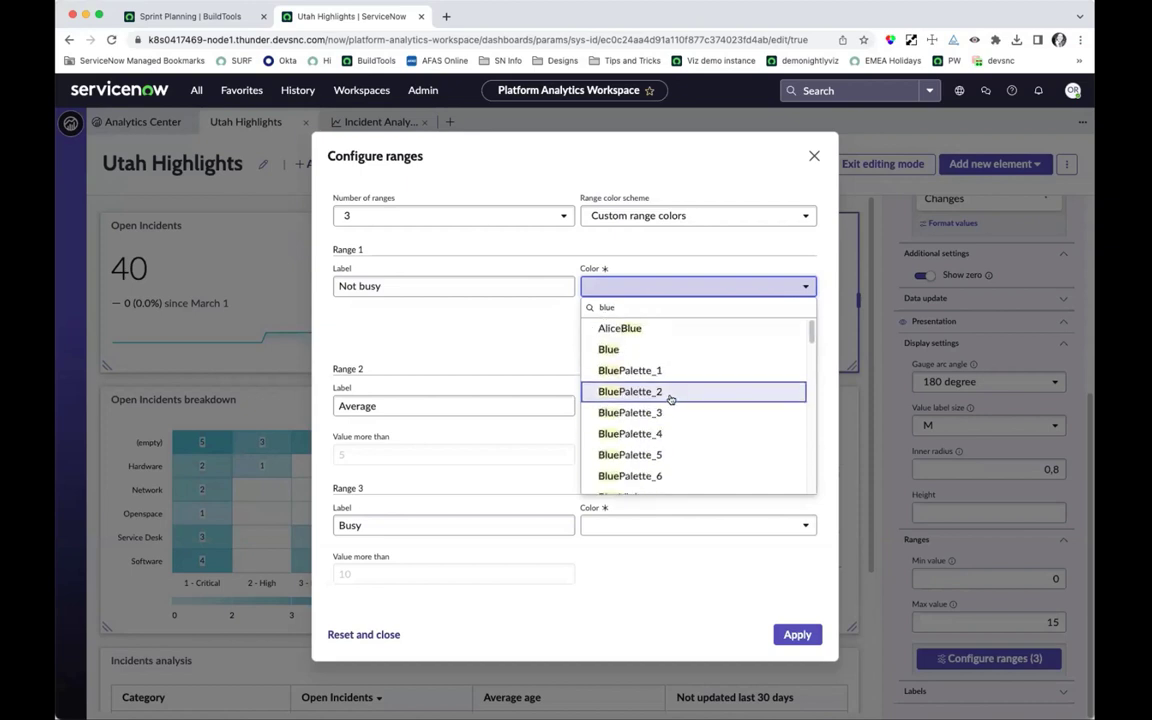
{"action": "left_click", "coordinate": [656, 371]}
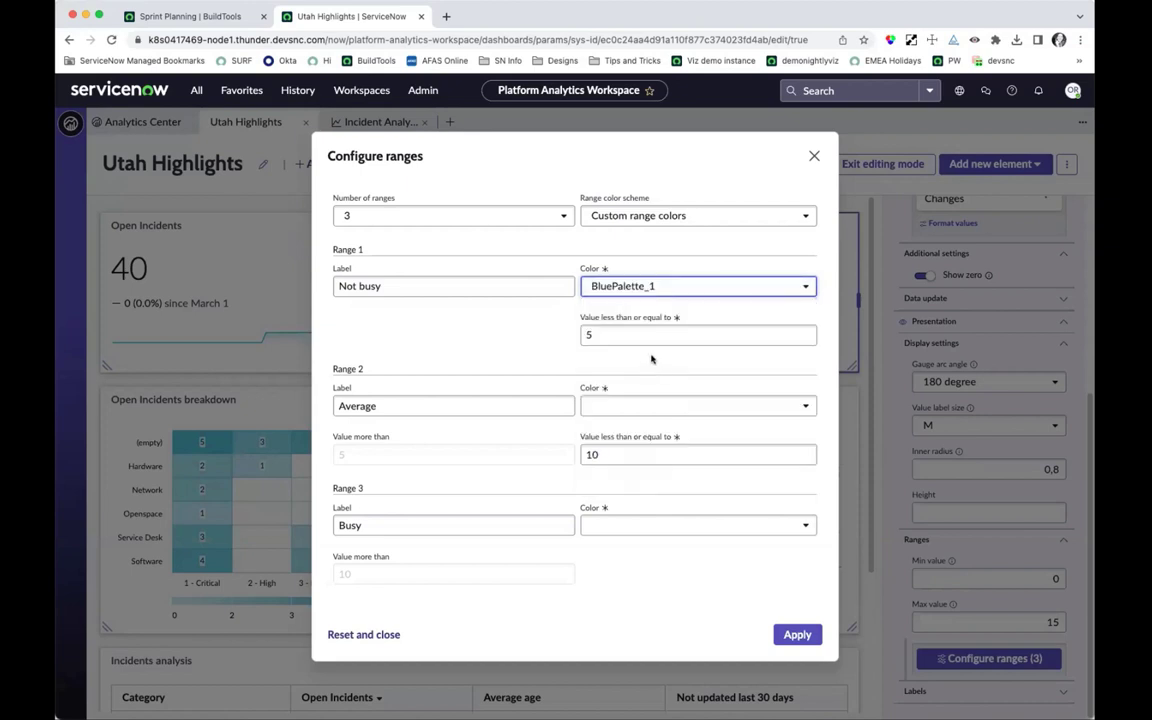
- Set the color of Range 2, labeled Average, to BluePalette_4
{"action": "left_click", "coordinate": [664, 406]}
{"action": "scroll", "coordinate": [664, 408], "scroll_direction": "down", "scroll_amount": 2}
{"action": "type", "text": "blue"}
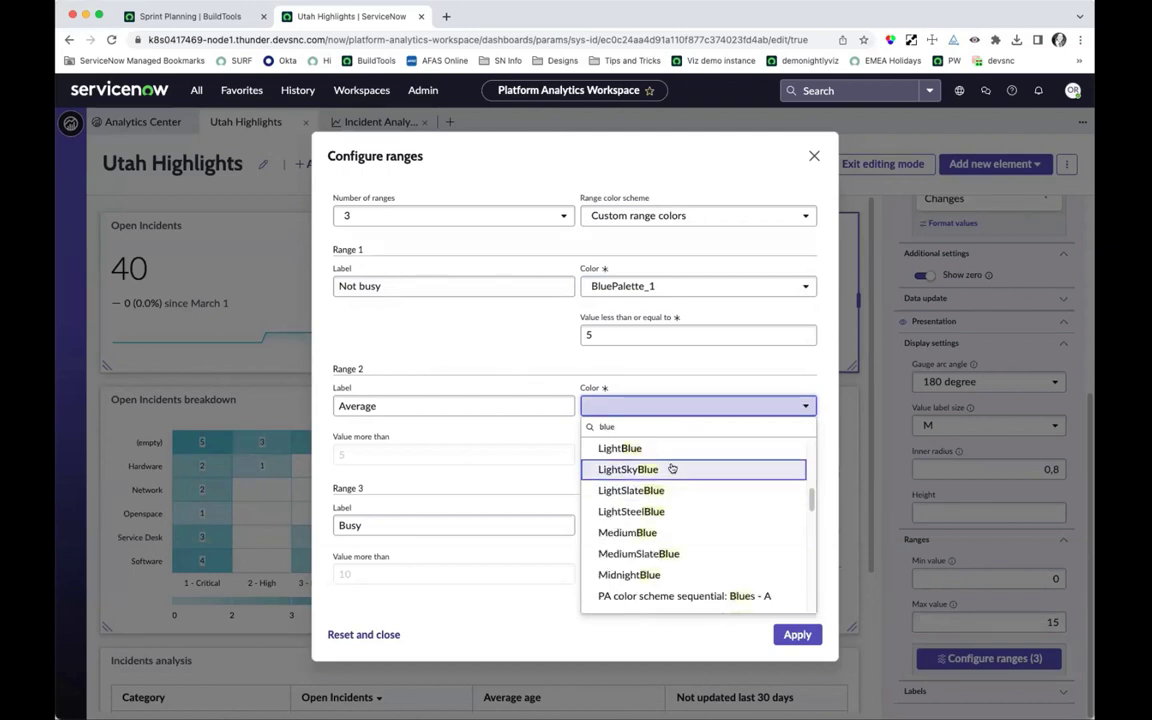
{"action": "scroll", "coordinate": [670, 466], "scroll_direction": "down", "scroll_amount": 3}
{"action": "scroll", "coordinate": [672, 470], "scroll_direction": "down", "scroll_amount": 10}
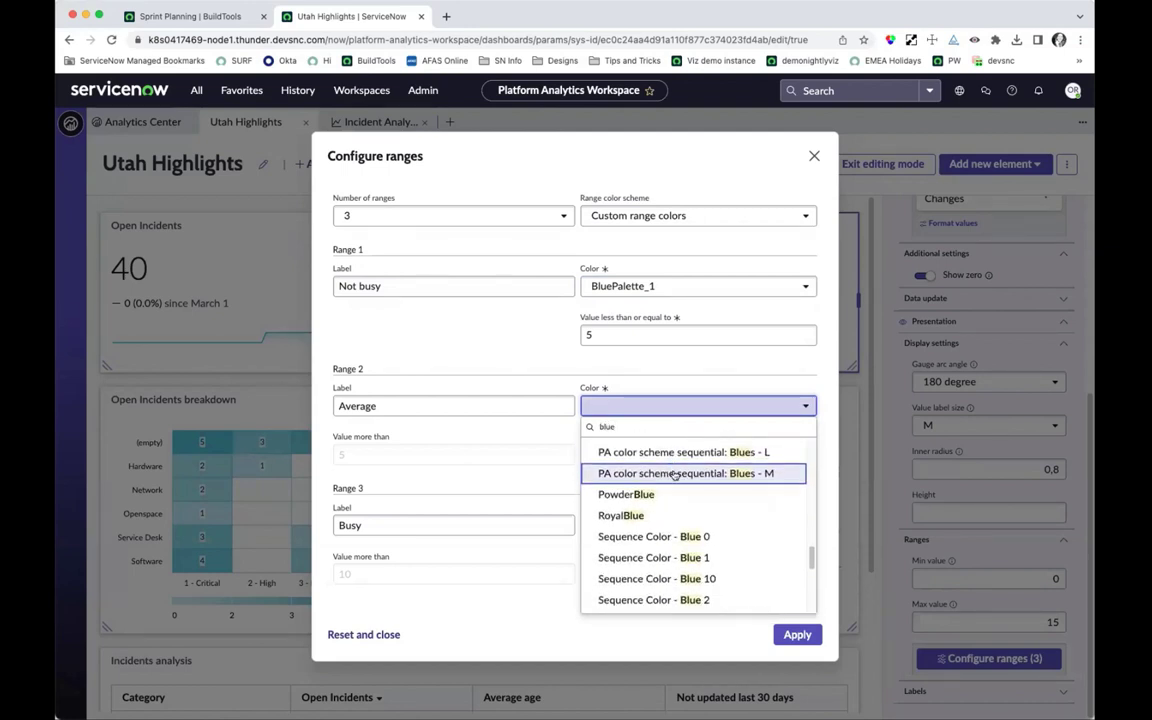
{"action": "scroll", "coordinate": [675, 485], "scroll_direction": "up", "scroll_amount": 15}
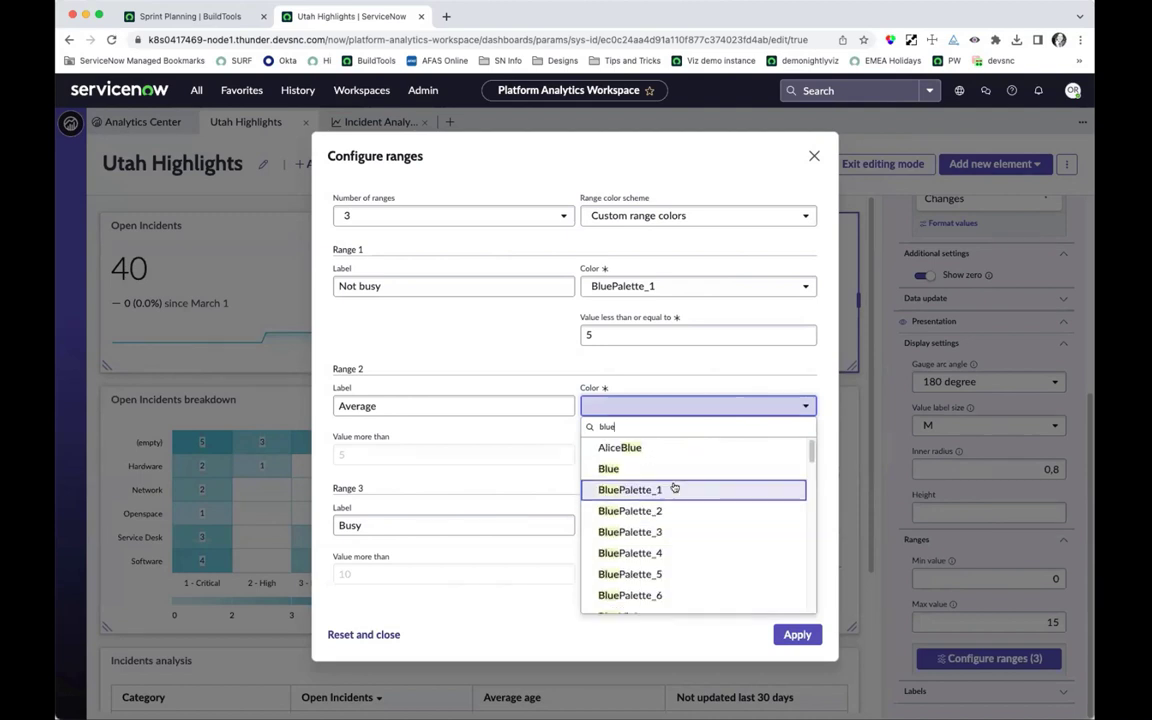
{"action": "left_click", "coordinate": [645, 552]}
- Set the color of Range 3, labeled Busy, to BluePalette_6 and apply the range configuration
{"action": "left_click", "coordinate": [632, 522]}
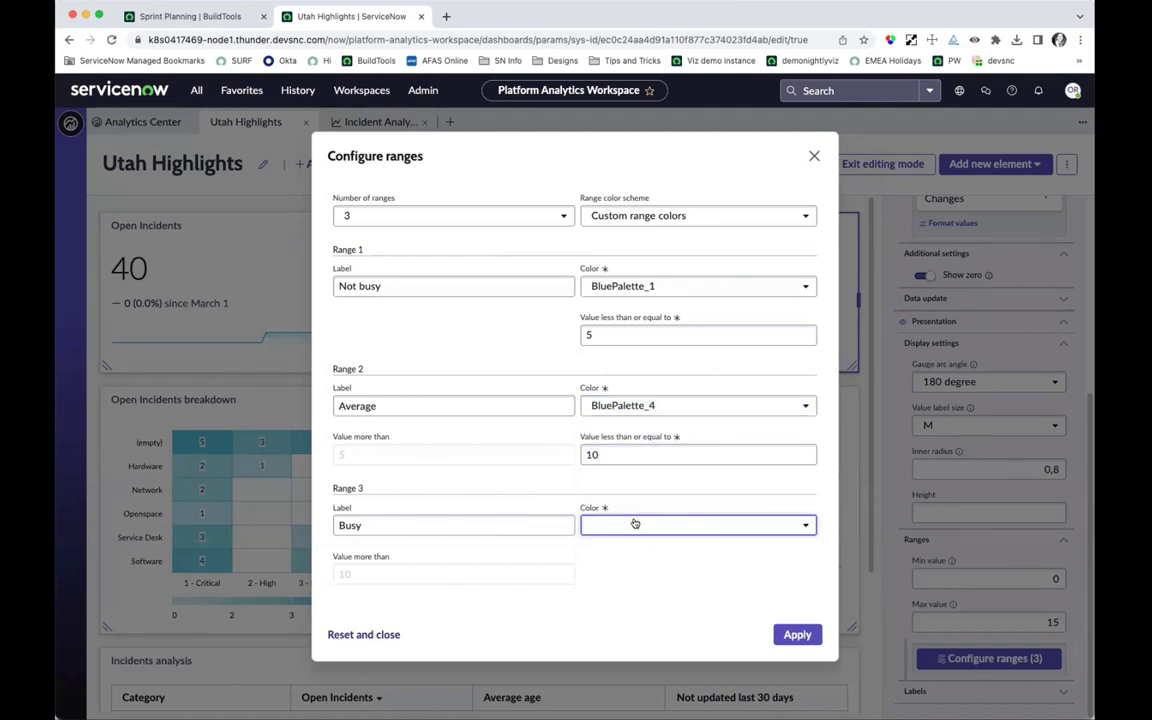
{"action": "type", "text": "blue"}
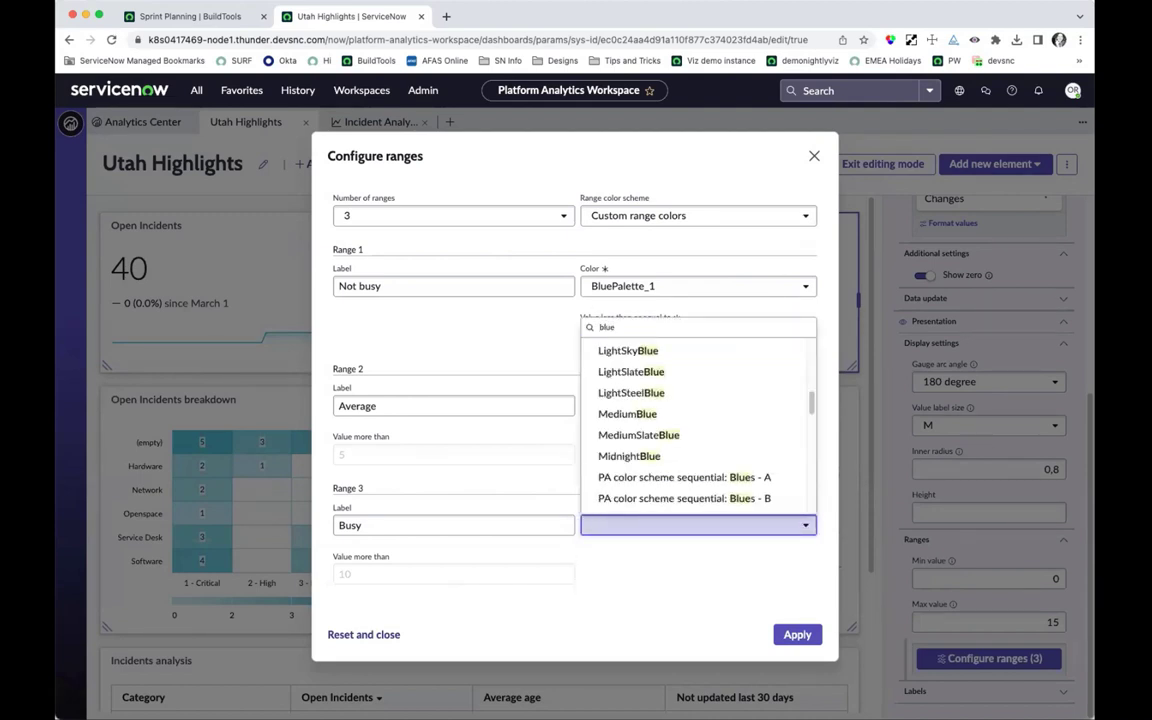
{"action": "scroll", "coordinate": [670, 430], "scroll_direction": "up", "scroll_amount": 5}
{"action": "scroll", "coordinate": [661, 460], "scroll_direction": "down", "scroll_amount": 1}
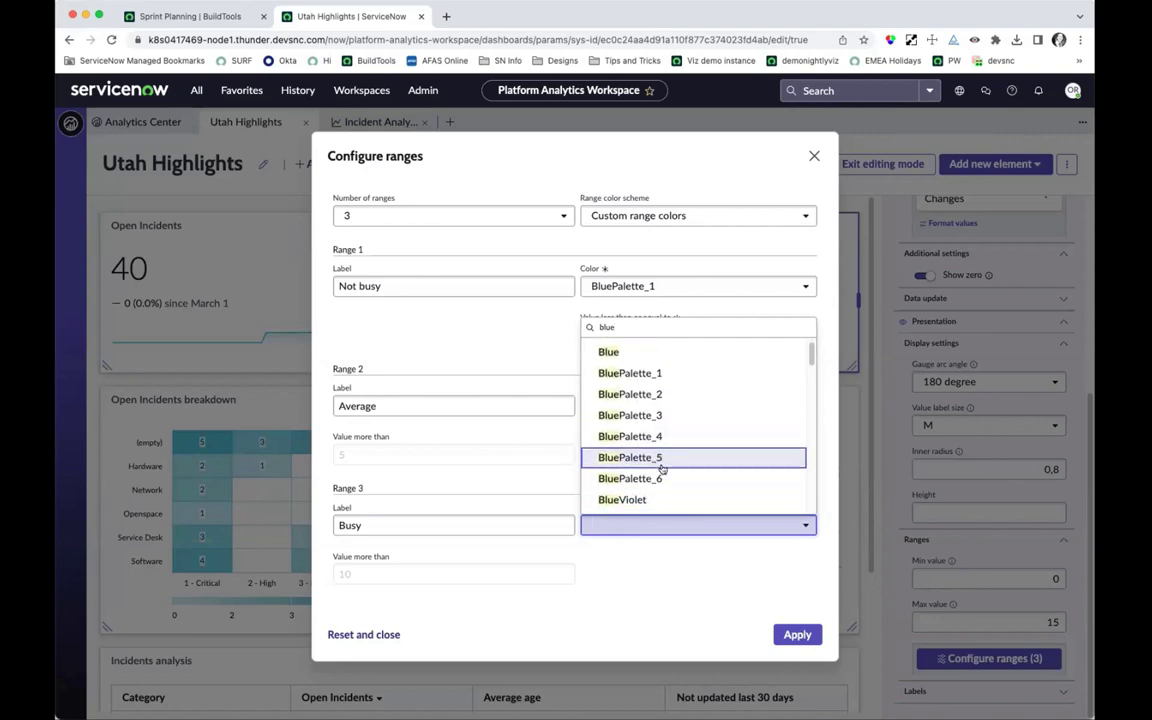
{"action": "scroll", "coordinate": [661, 468], "scroll_direction": "down", "scroll_amount": 1}
{"action": "left_click", "coordinate": [660, 458]}
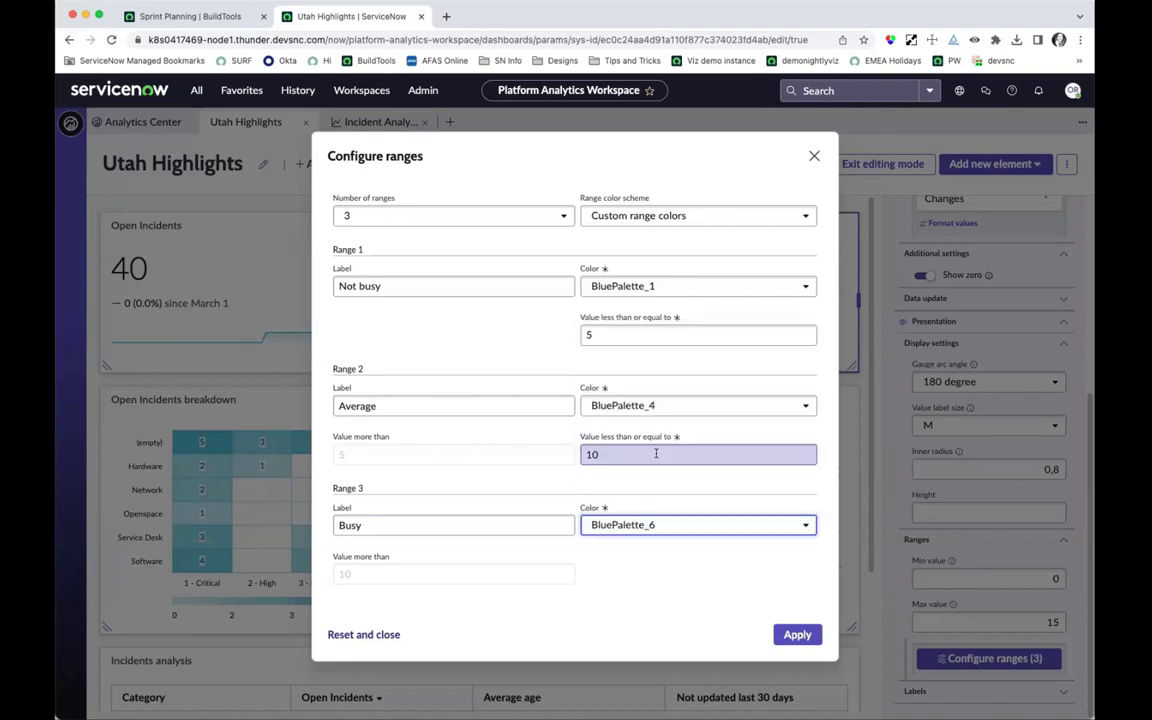
{"action": "left_click", "coordinate": [797, 634]}
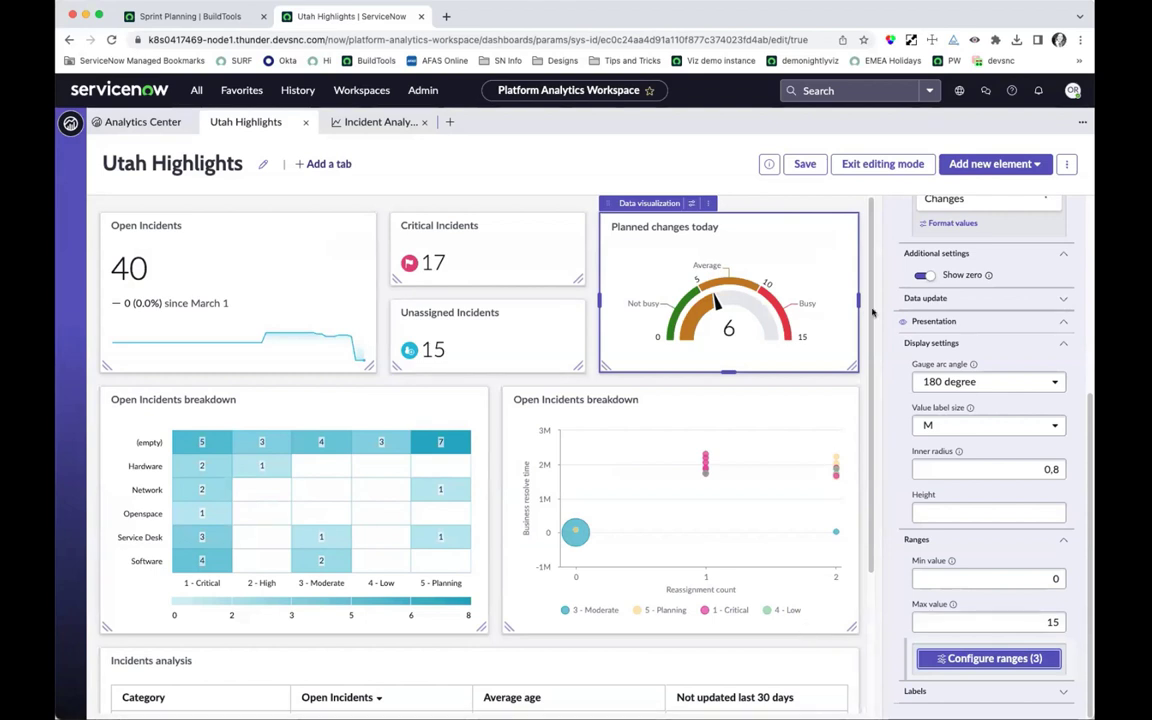
- Save the Utah Highlights dashboard and reload the page
{"action": "left_click", "coordinate": [805, 164]}
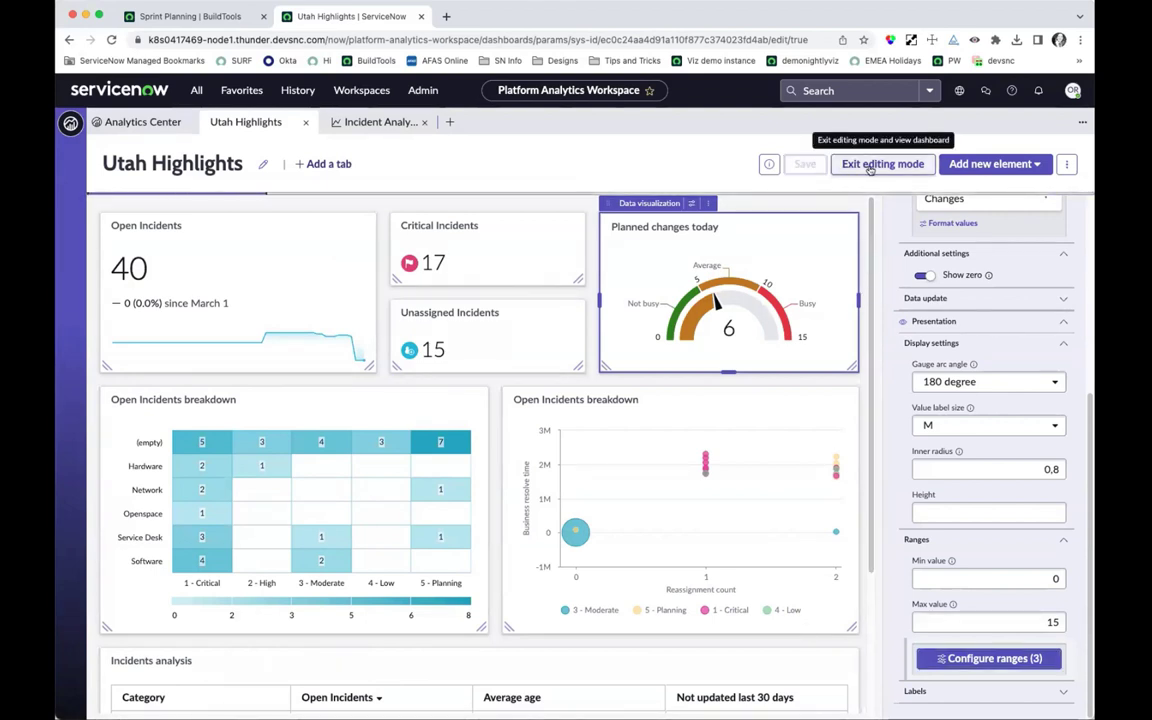
{"action": "left_click", "coordinate": [571, 39]}
{"action": "key", "text": "Return"}
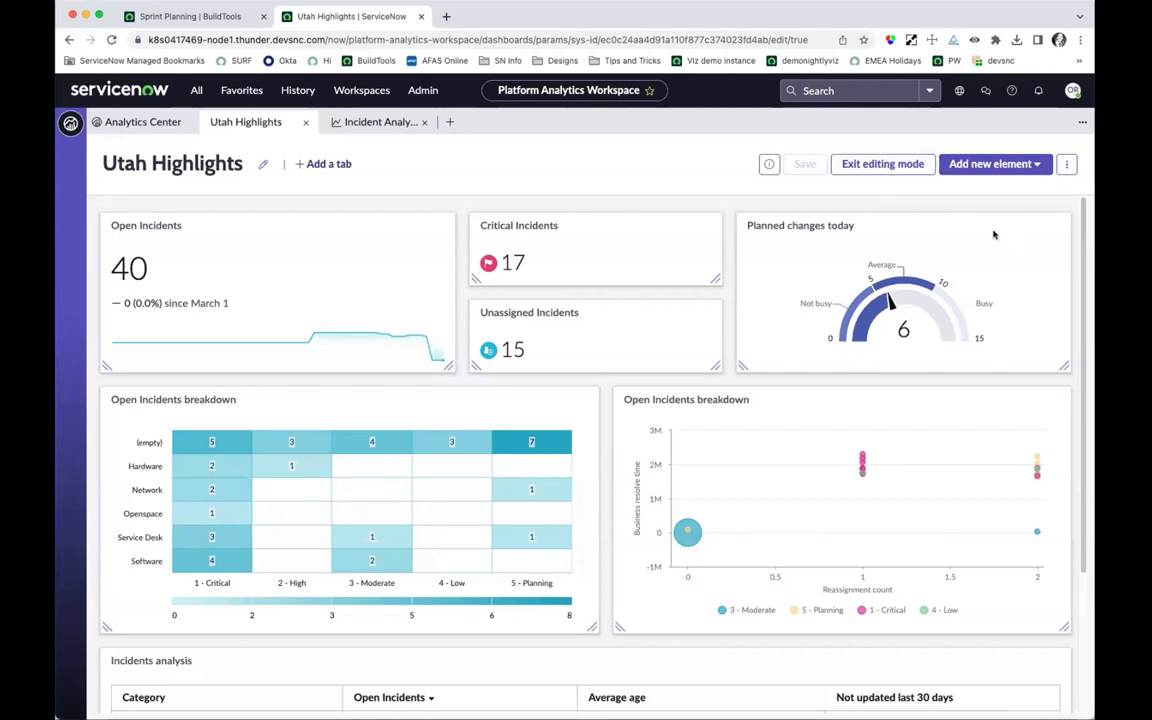
- Select the Planned changes today gauge to reopen its configuration
{"action": "left_click", "coordinate": [885, 170]}
{"action": "left_click", "coordinate": [1031, 163]}
{"action": "left_click", "coordinate": [1023, 170]}
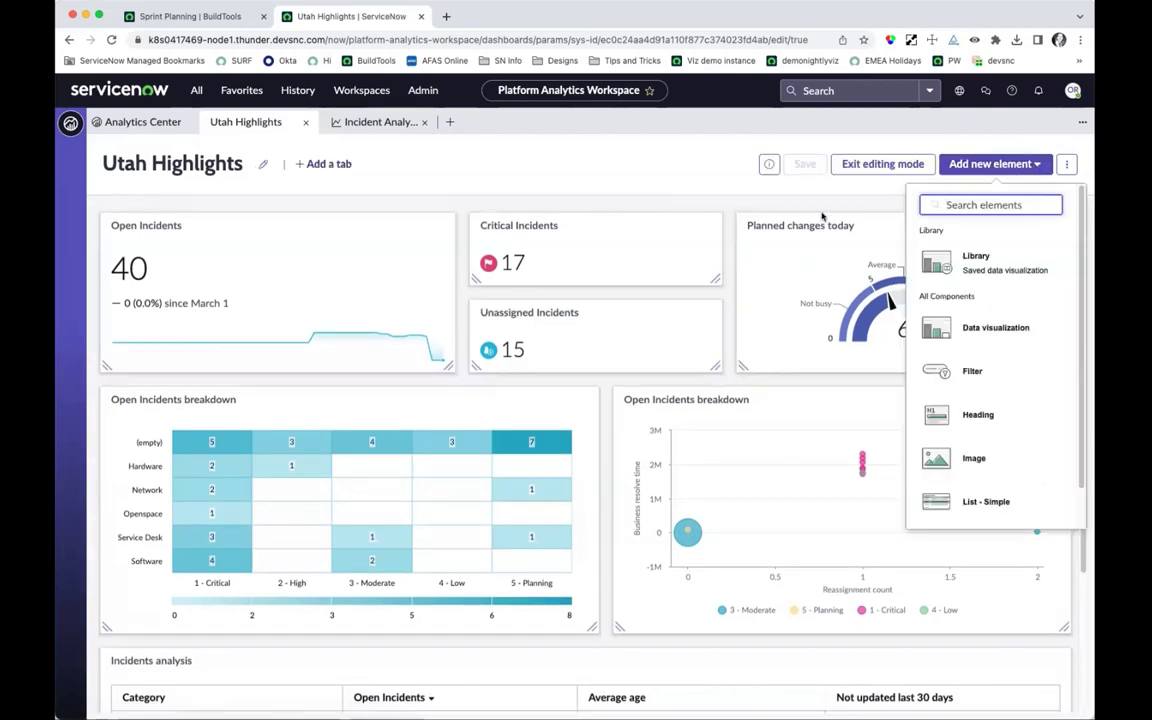
{"action": "left_click", "coordinate": [837, 164]}
{"action": "left_click", "coordinate": [826, 204]}
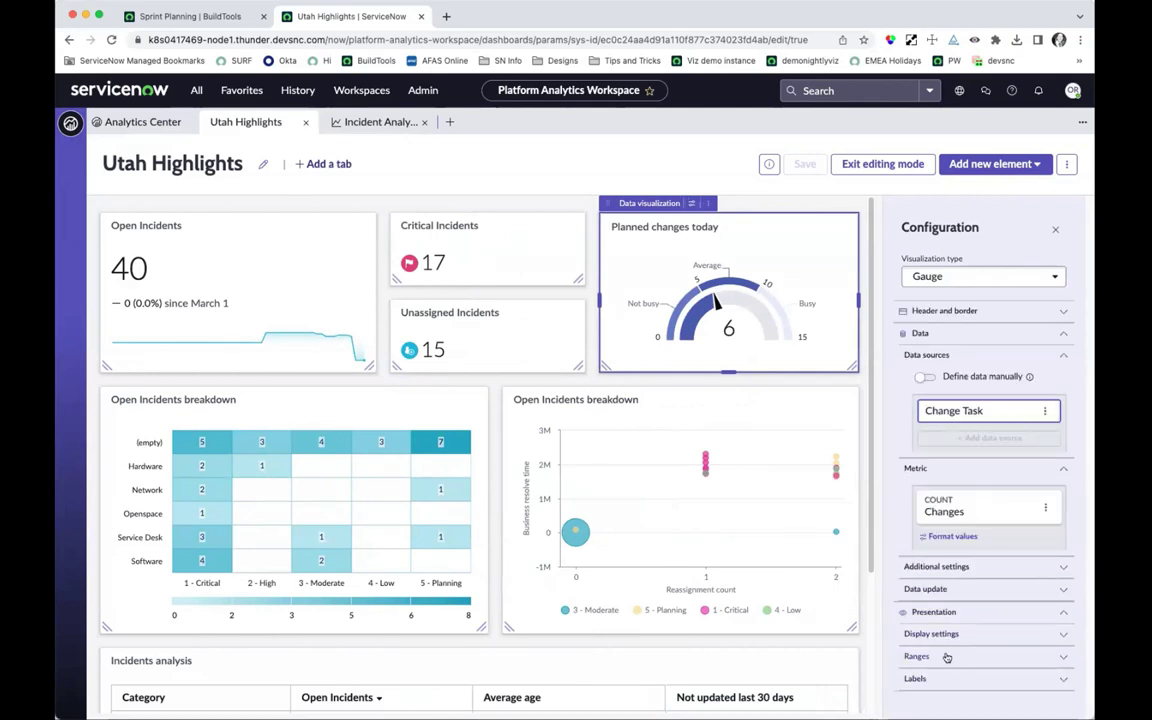
- Turn off the range labels on the Planned changes today gauge
{"action": "left_click", "coordinate": [949, 655]}
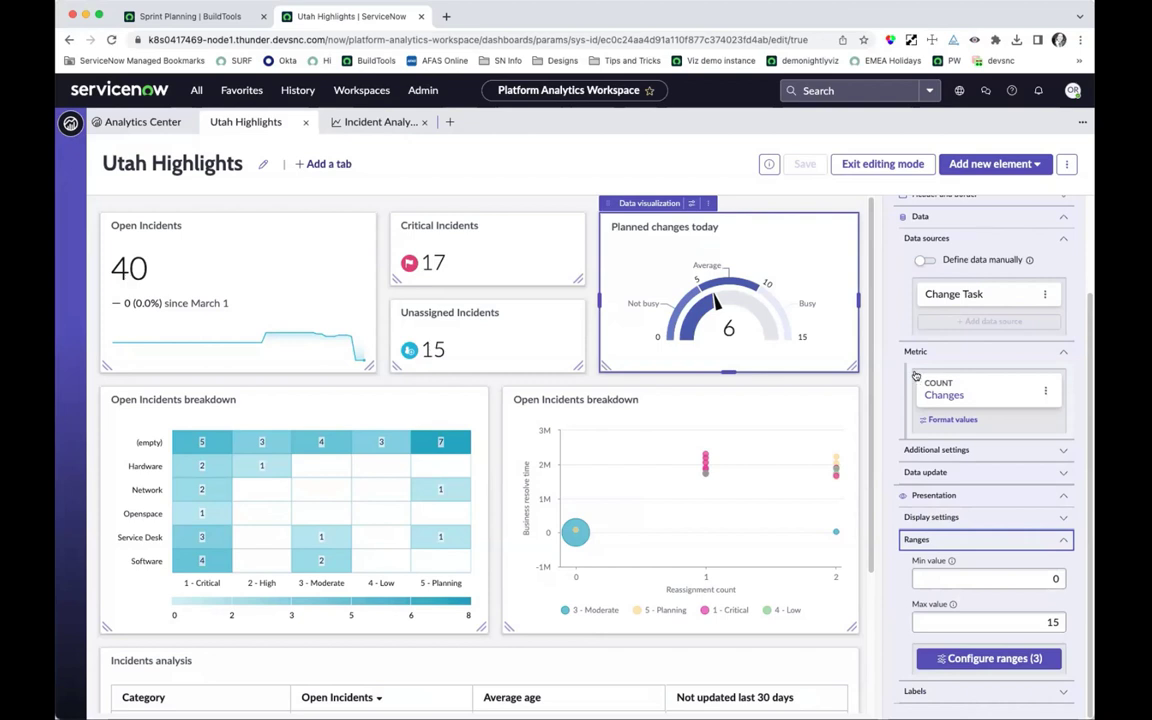
{"action": "key", "text": "Tab"}
{"action": "key", "text": "Tab"}
{"action": "key", "text": "Tab"}
{"action": "key", "text": "Tab"}
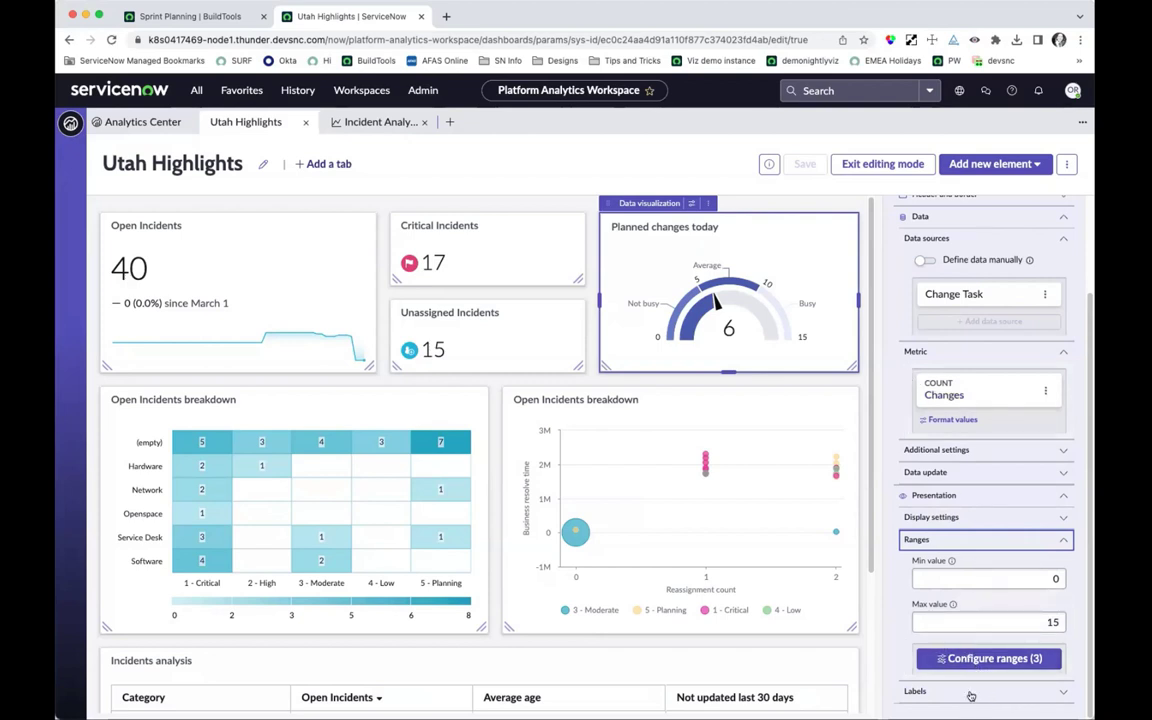
{"action": "key", "text": "Return"}
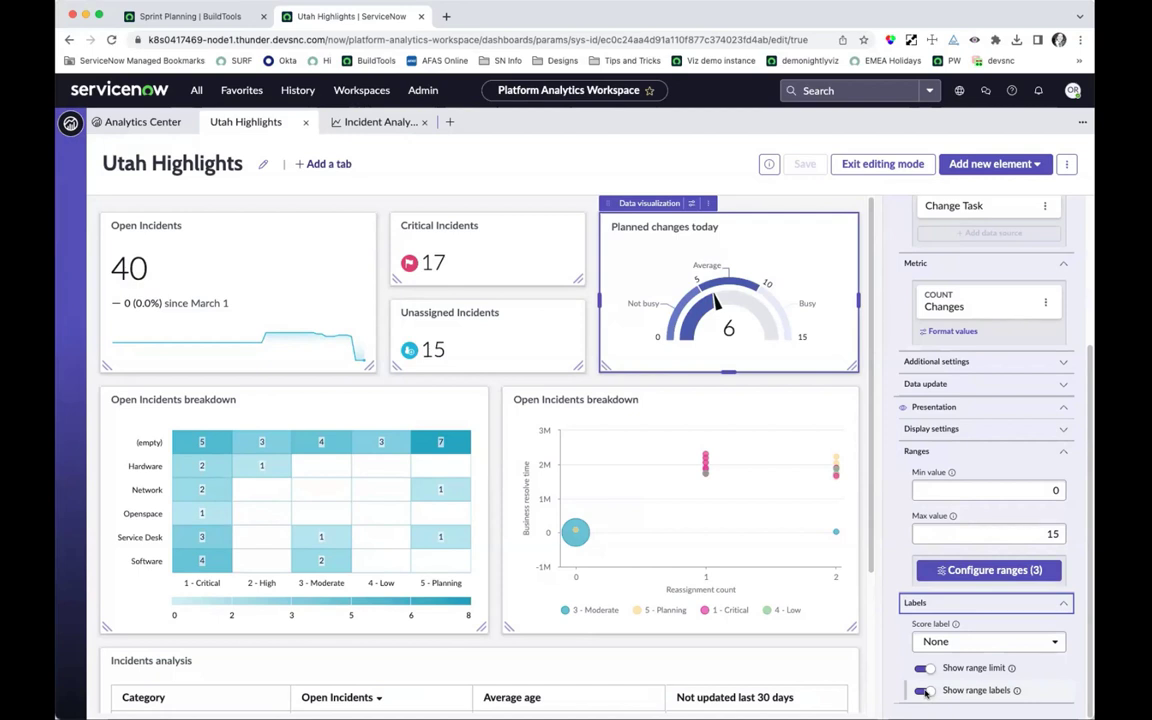
{"action": "left_click", "coordinate": [922, 691]}
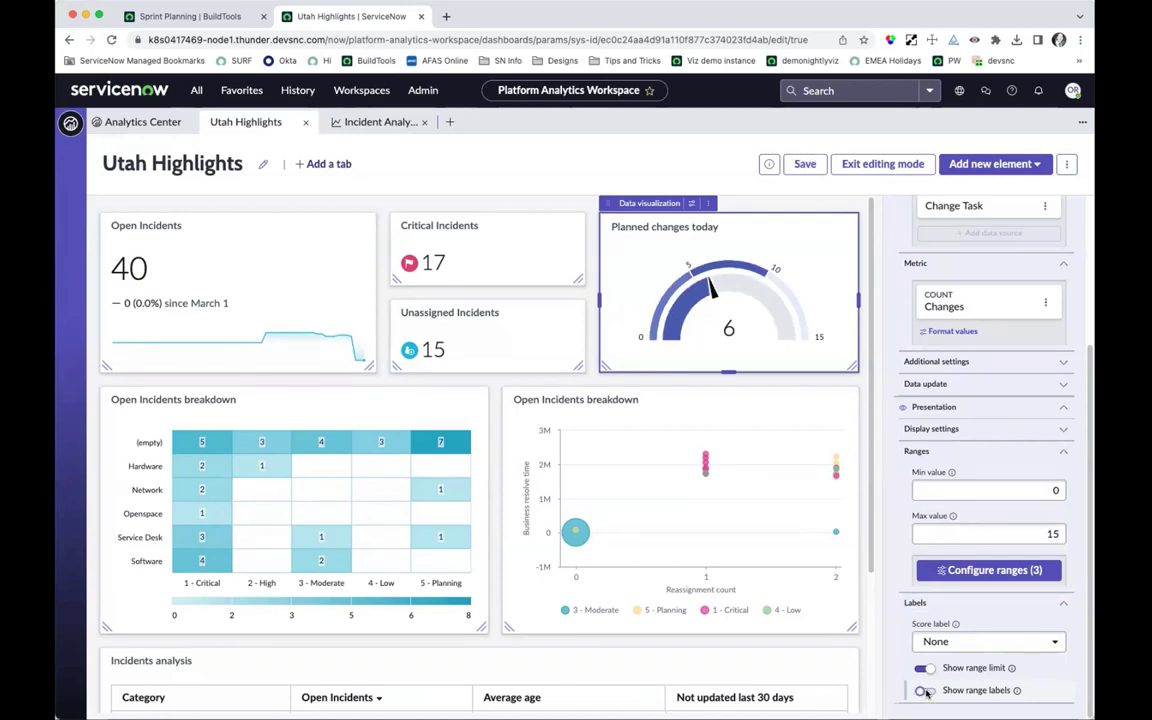
- Try the score label options Metric label and Range label on the gauge
{"action": "left_click", "coordinate": [948, 643]}
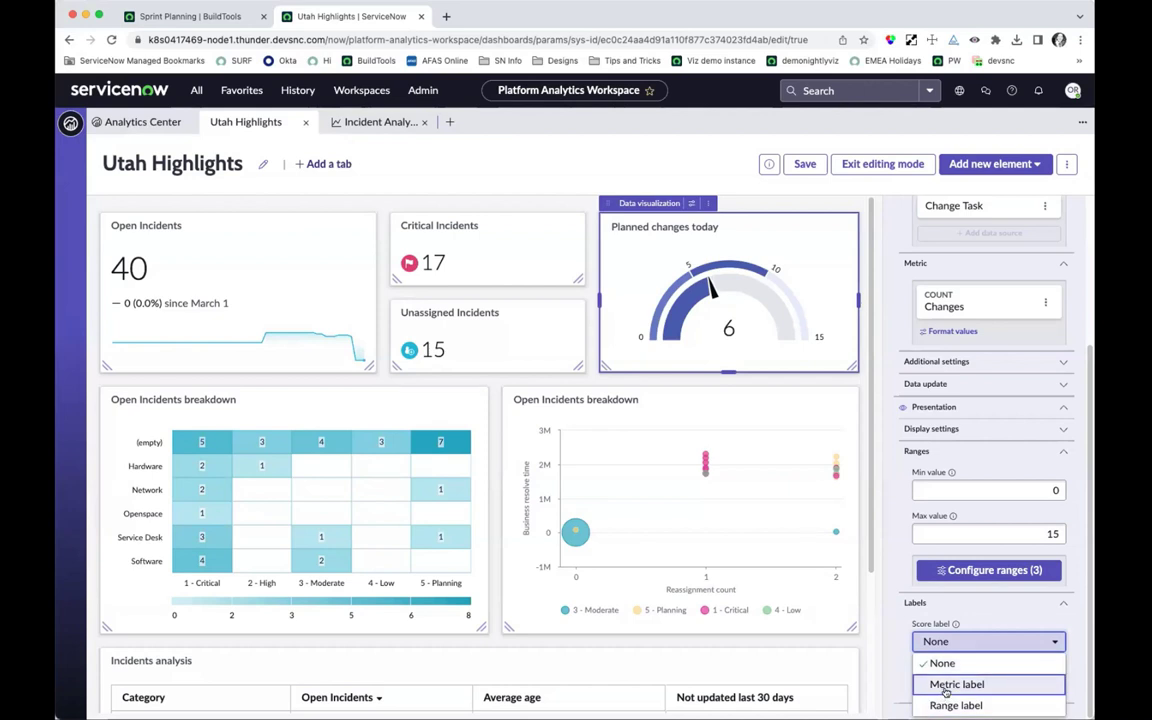
{"action": "left_click", "coordinate": [945, 688]}
{"action": "left_click", "coordinate": [960, 641]}
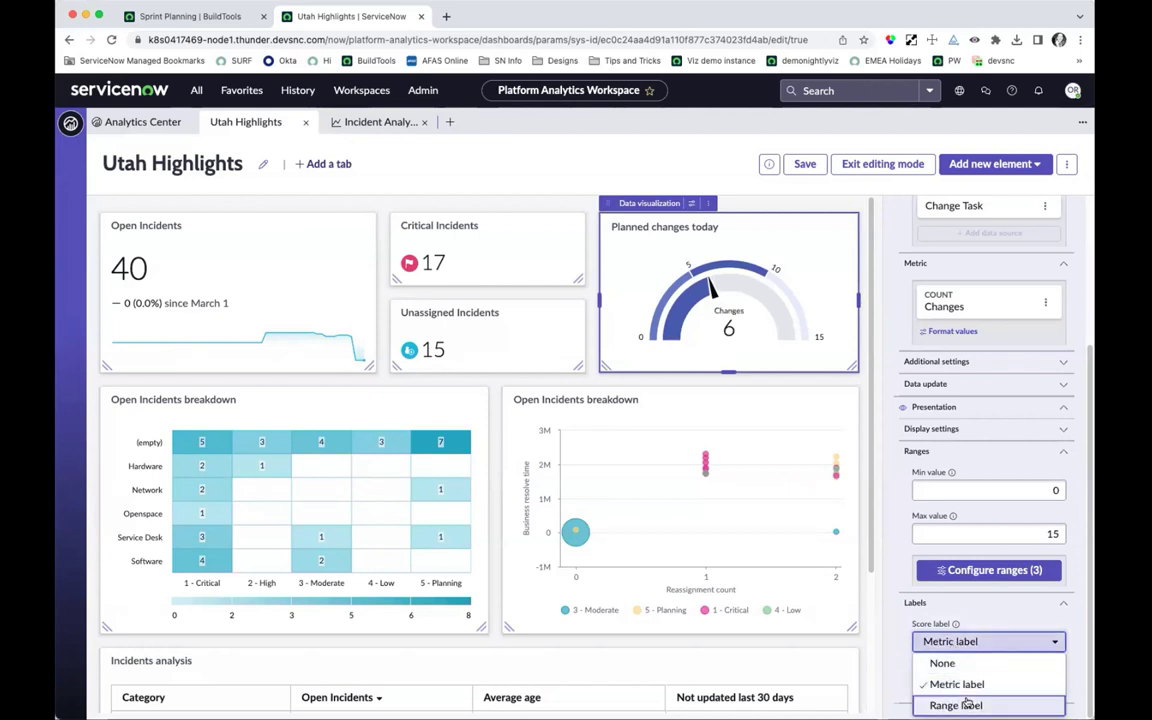
{"action": "left_click", "coordinate": [962, 704]}
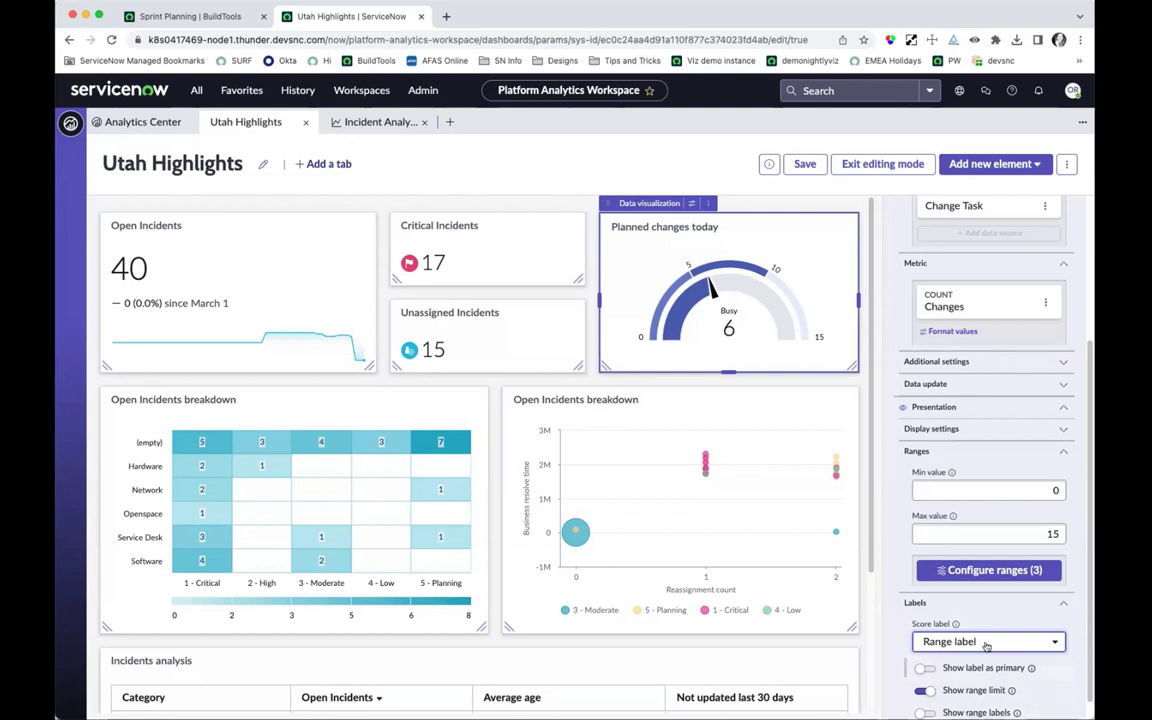
- Try showing the range label as primary, turn that off again, and set the gauge's score label to Metric label
{"action": "left_click", "coordinate": [923, 668]}
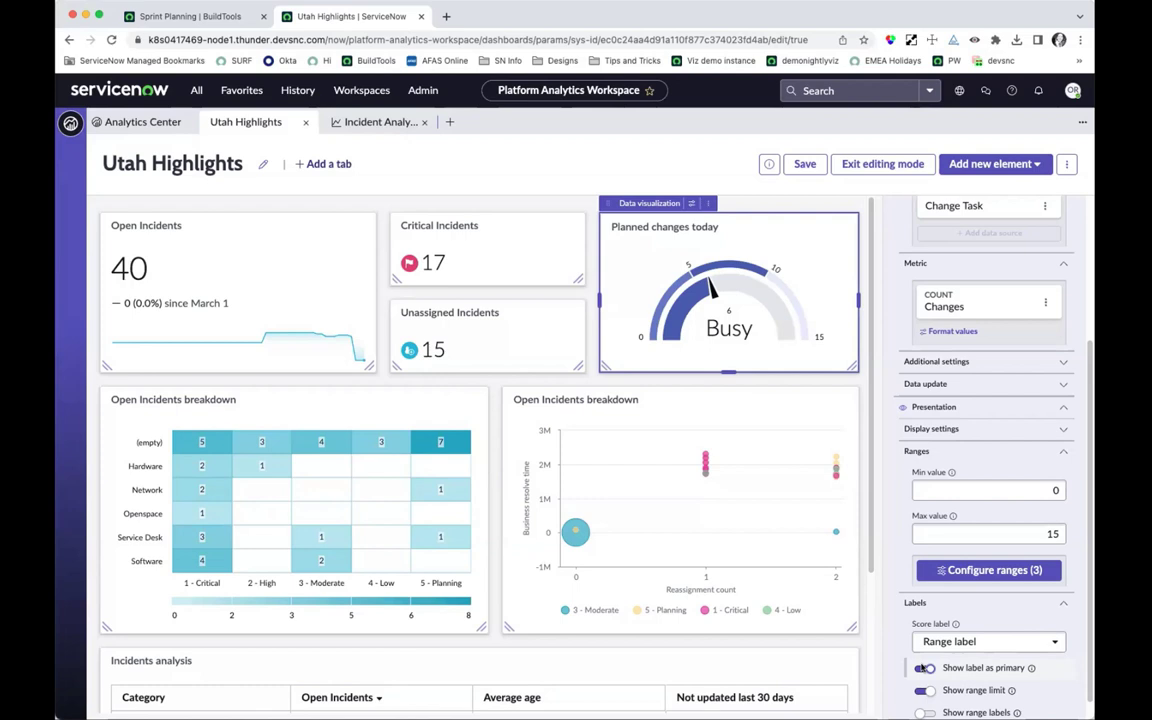
{"action": "left_click", "coordinate": [925, 667]}
{"action": "left_click", "coordinate": [985, 641]}
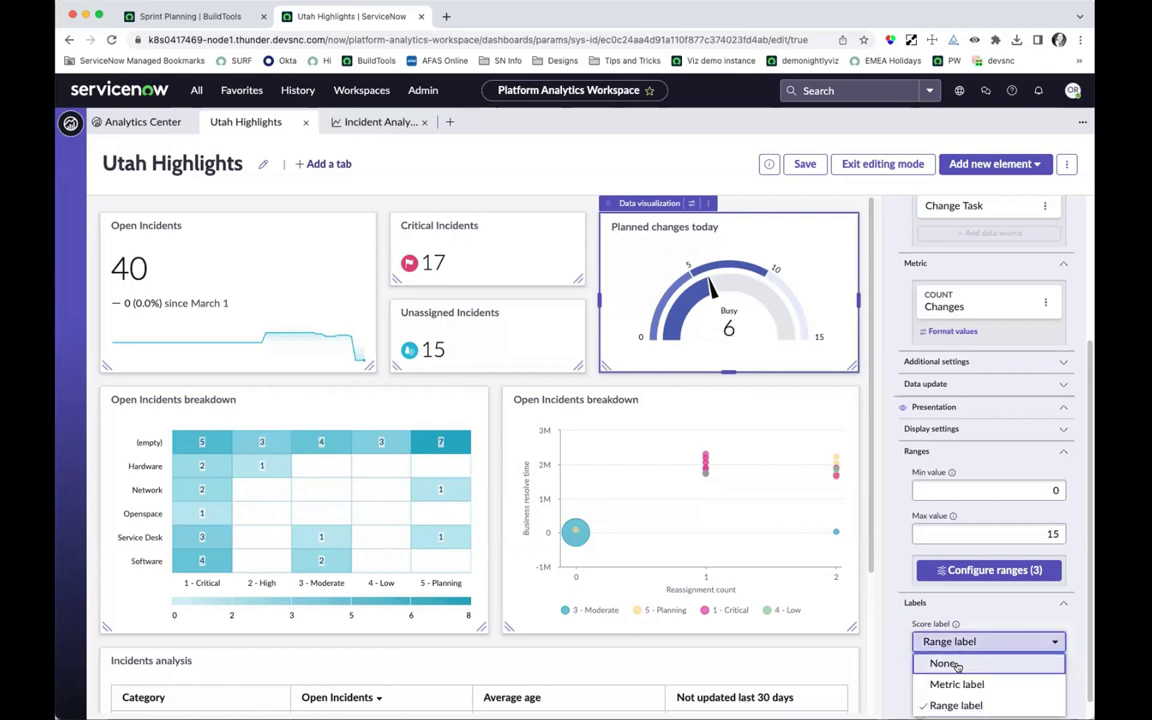
{"action": "left_click", "coordinate": [958, 683]}
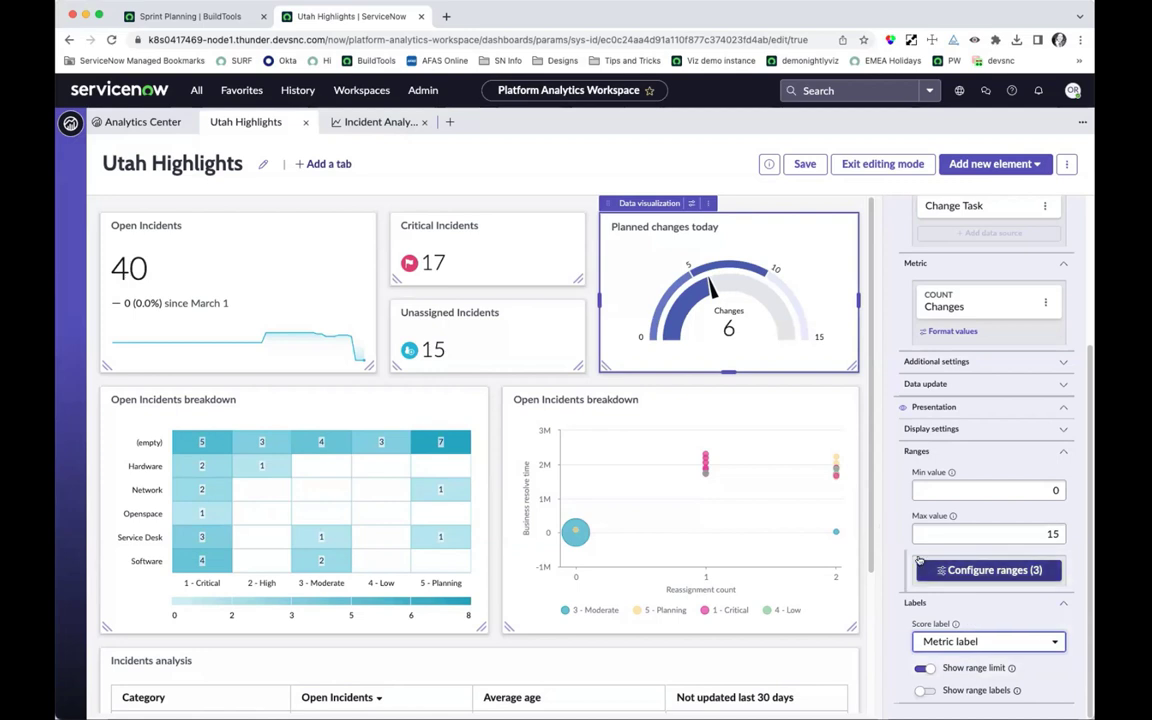
- Change the Planned changes today gauge's range color scheme to Green to red and apply it
{"action": "left_click", "coordinate": [240, 222]}
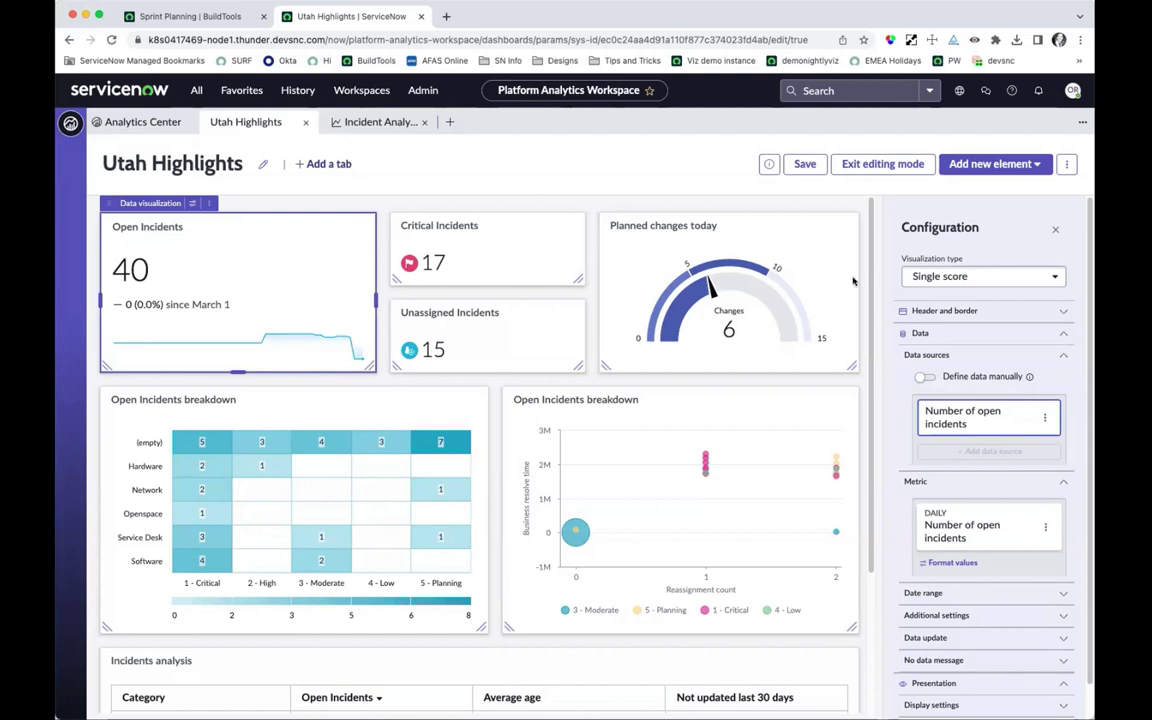
{"action": "left_click", "coordinate": [805, 226]}
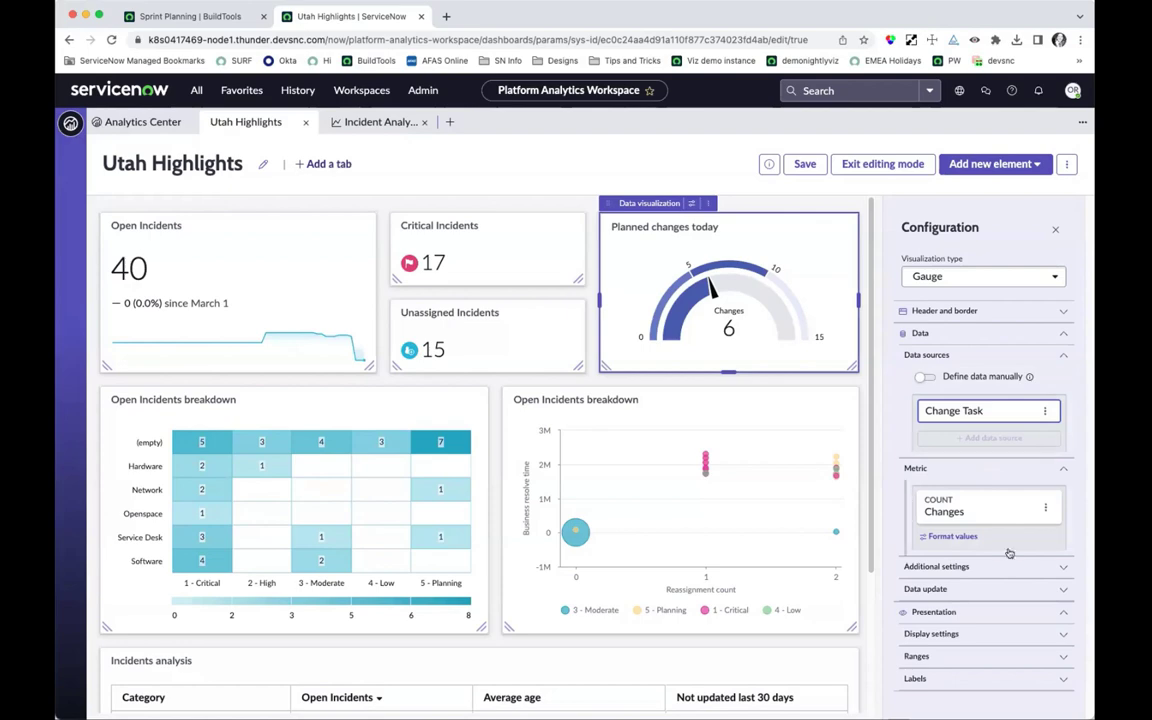
{"action": "left_click", "coordinate": [965, 657]}
{"action": "scroll", "coordinate": [960, 600], "scroll_direction": "down", "scroll_amount": 3}
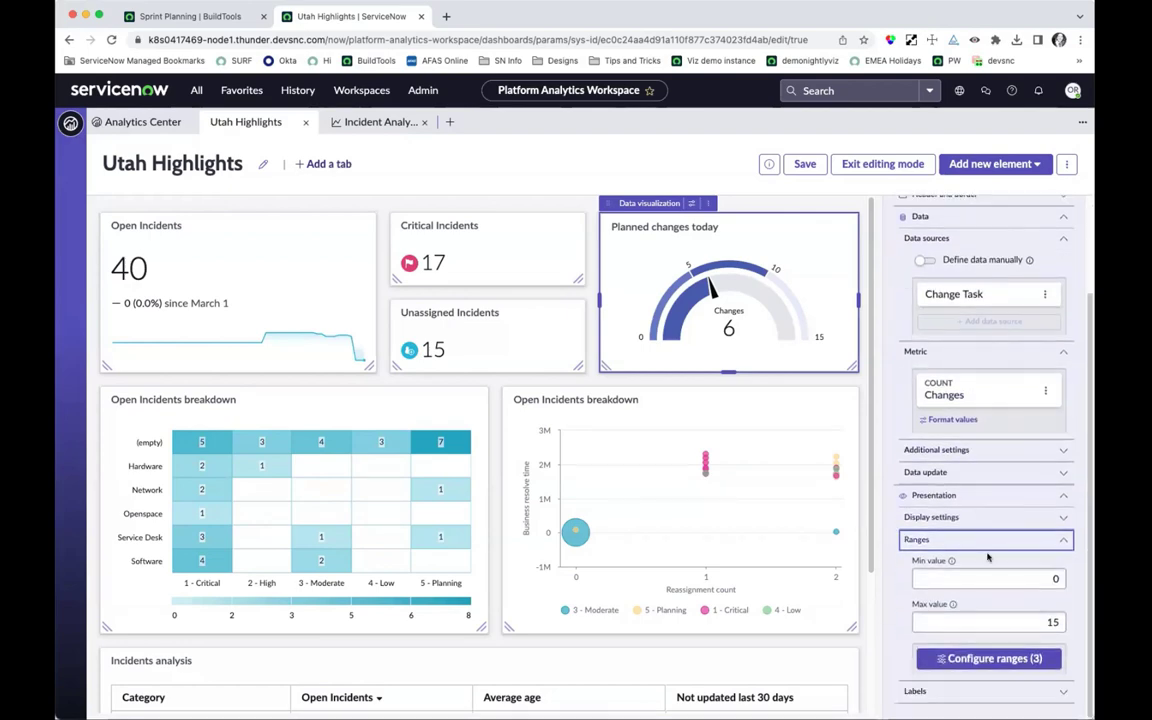
{"action": "left_click", "coordinate": [945, 658]}
{"action": "left_click", "coordinate": [689, 217]}
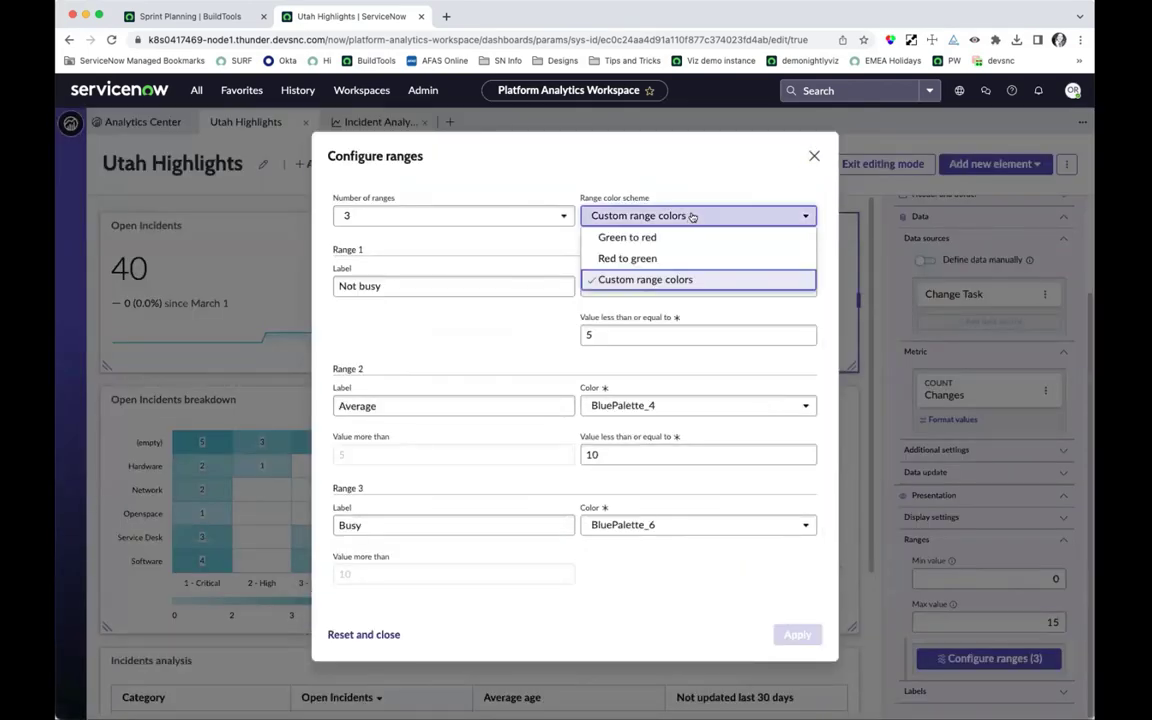
{"action": "left_click", "coordinate": [686, 239]}
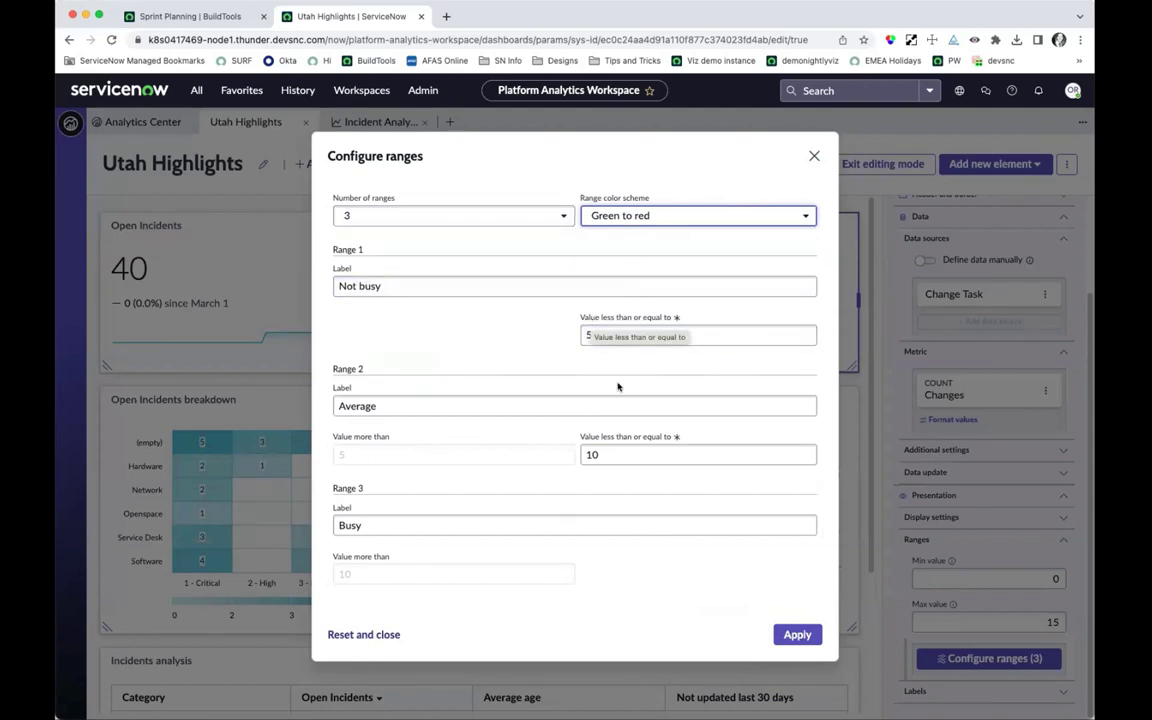
{"action": "left_click", "coordinate": [797, 634]}
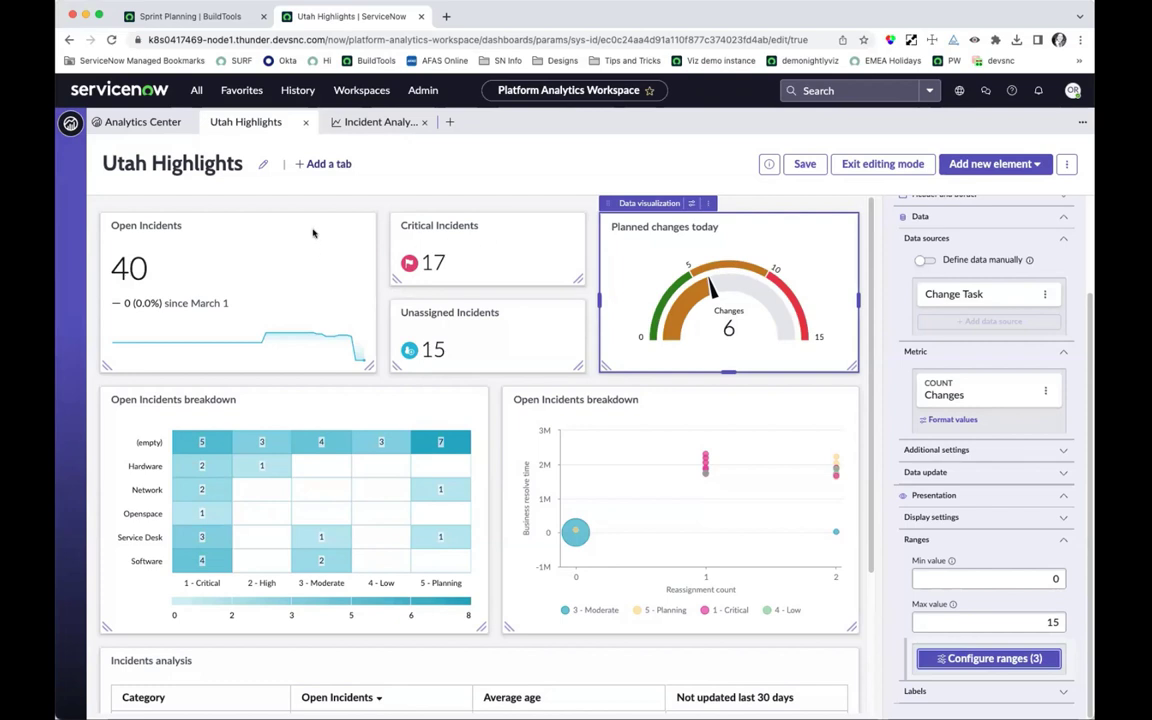
- Select the Critical Incidents score and look through the available score icons in its display settings
{"action": "left_click", "coordinate": [503, 222]}
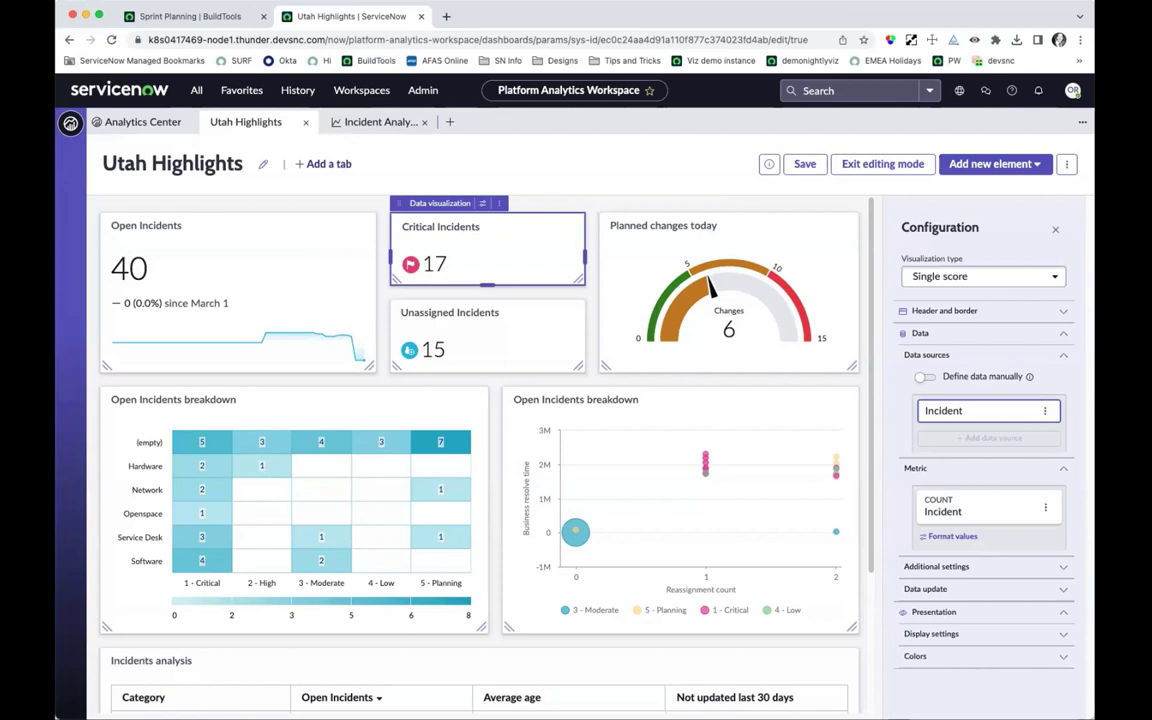
{"action": "left_click", "coordinate": [968, 636]}
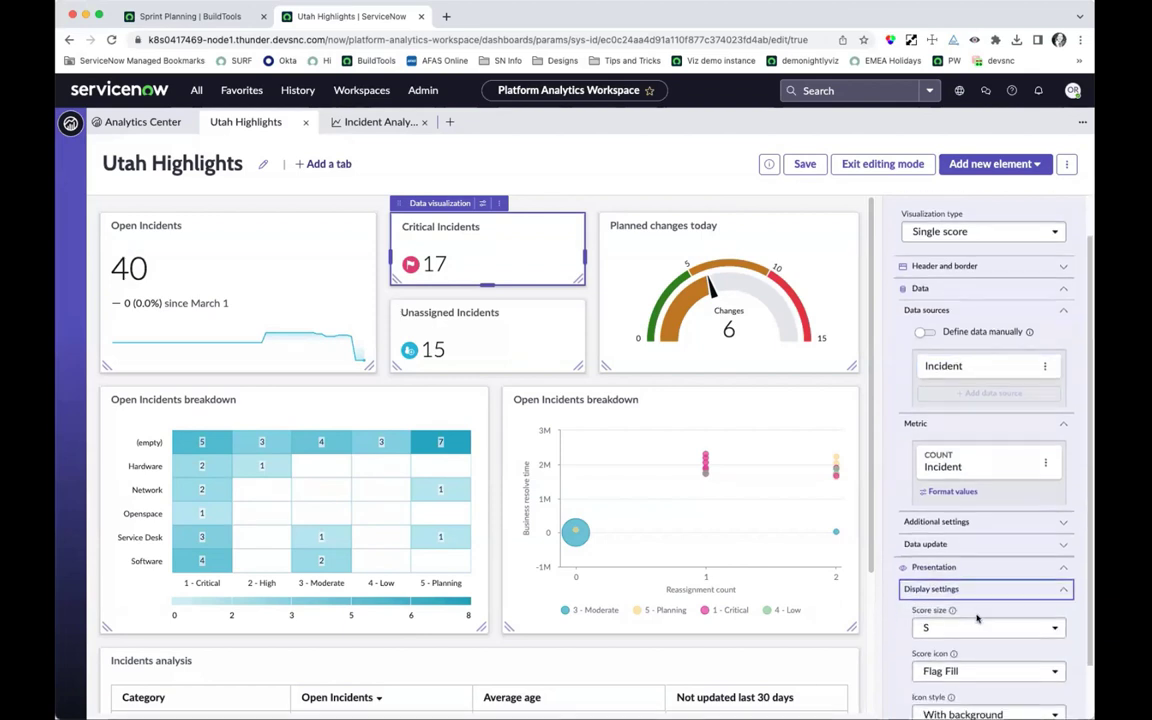
{"action": "scroll", "coordinate": [960, 610], "scroll_direction": "down", "scroll_amount": 1}
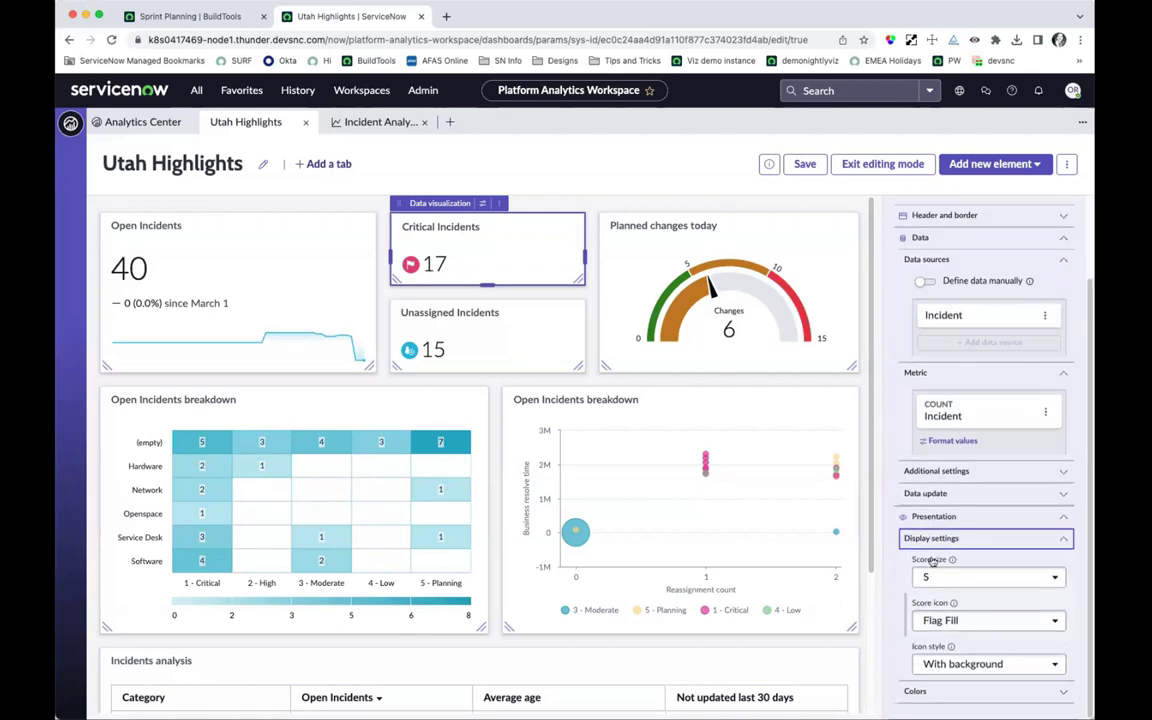
{"action": "left_click", "coordinate": [962, 622]}
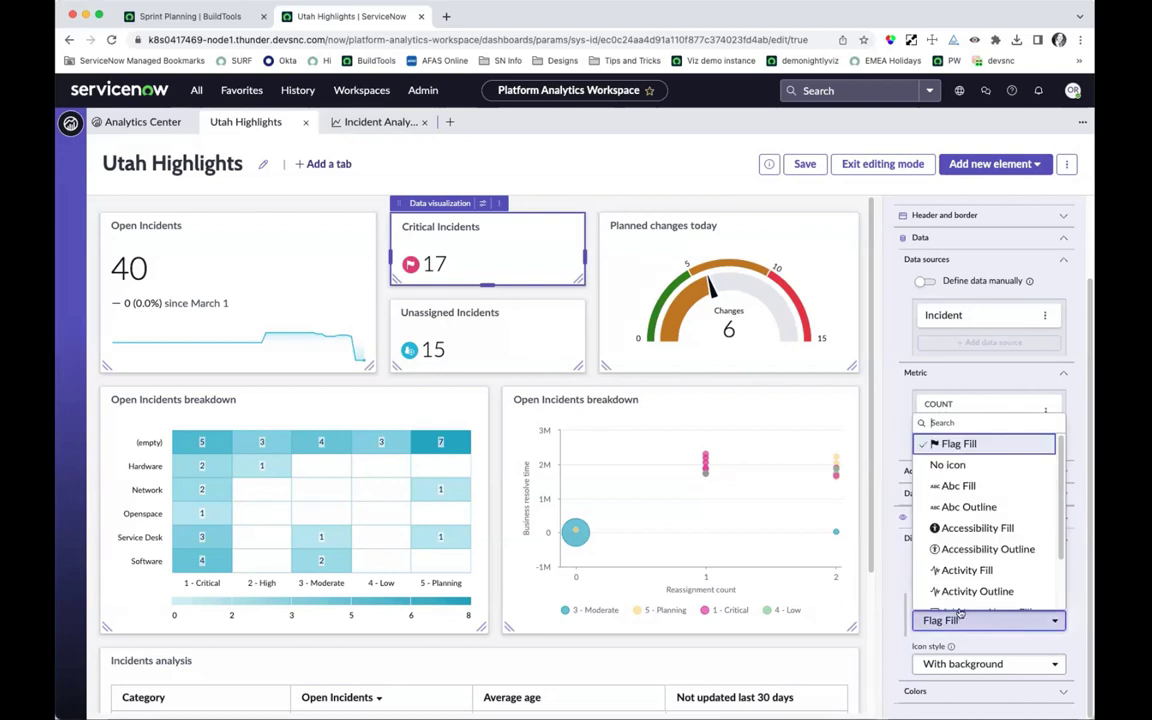
{"action": "scroll", "coordinate": [960, 610], "scroll_direction": "down", "scroll_amount": 1}
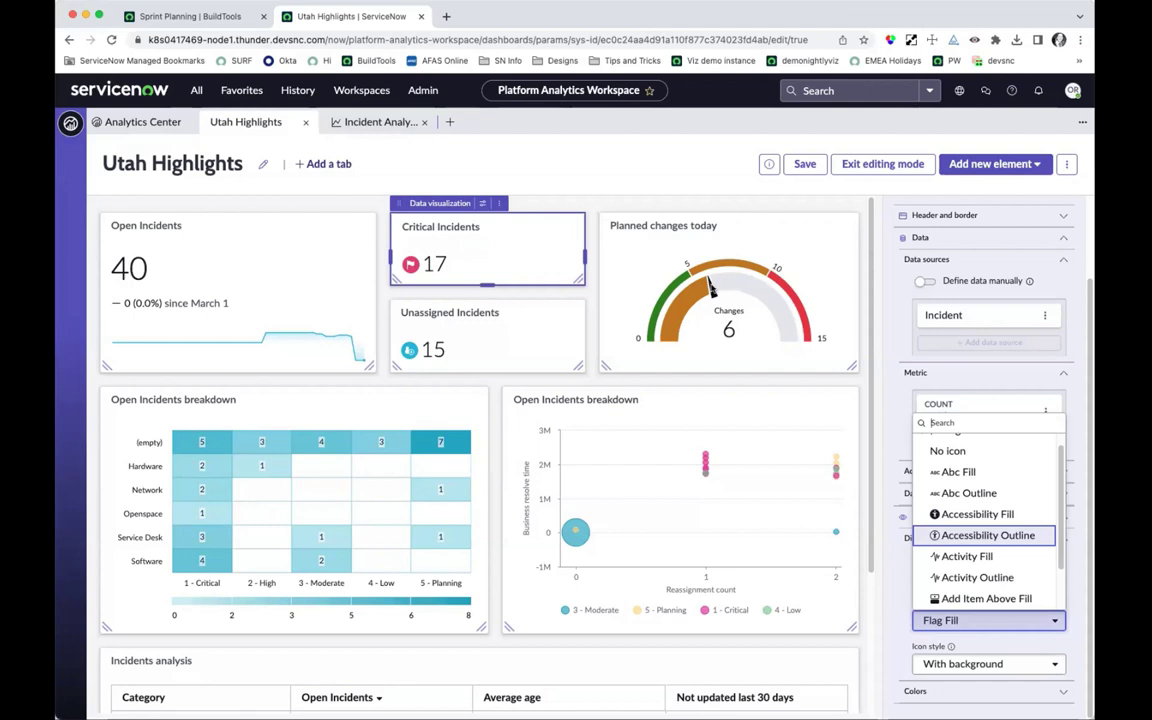
{"action": "left_click", "coordinate": [905, 654]}
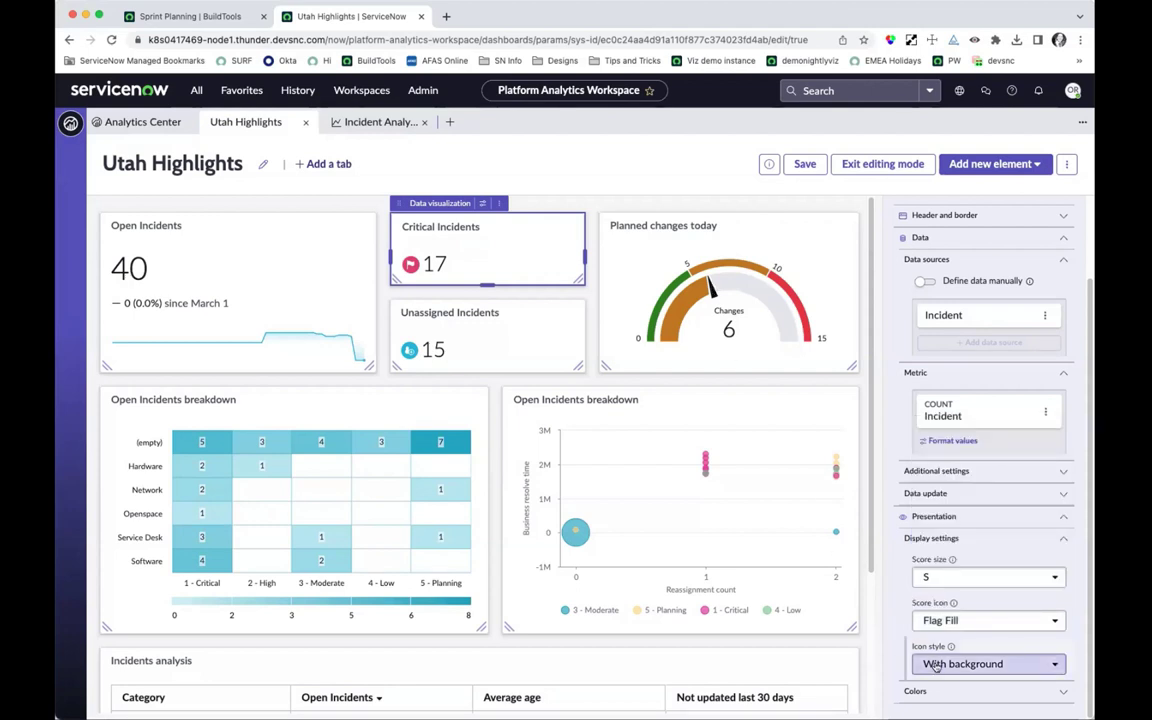
- Try the Without background icon style on the Critical Incidents score, and switch it back to With background
{"action": "left_click", "coordinate": [938, 665]}
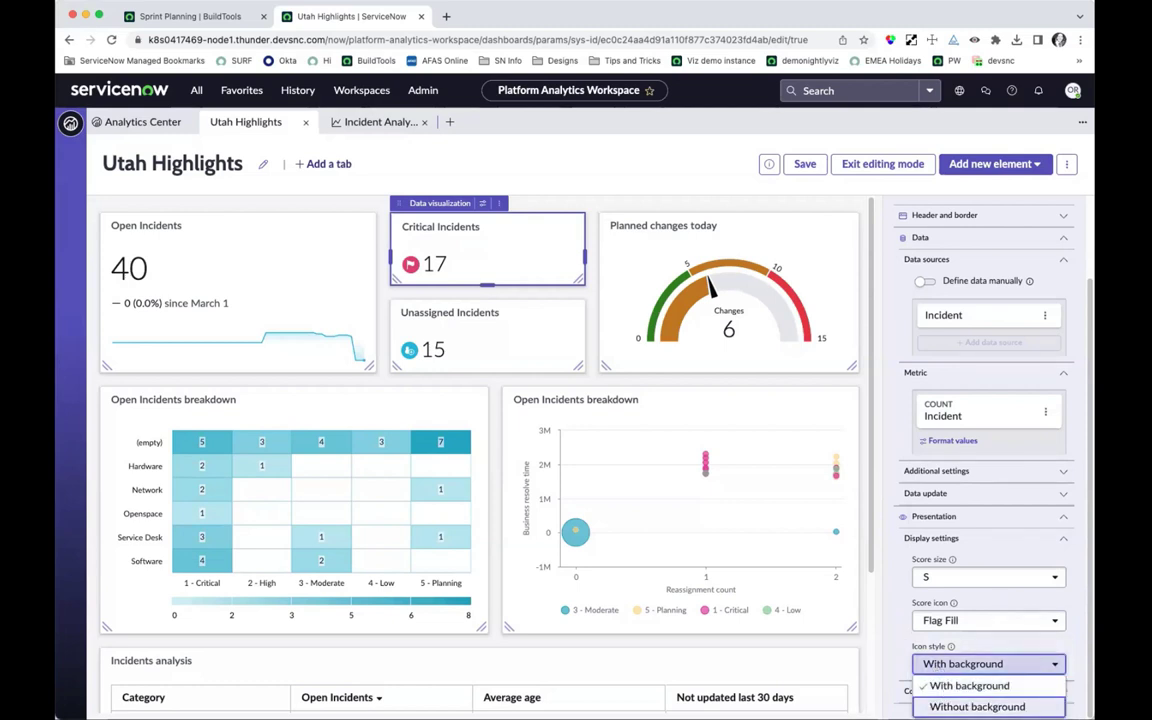
{"action": "left_click", "coordinate": [947, 707]}
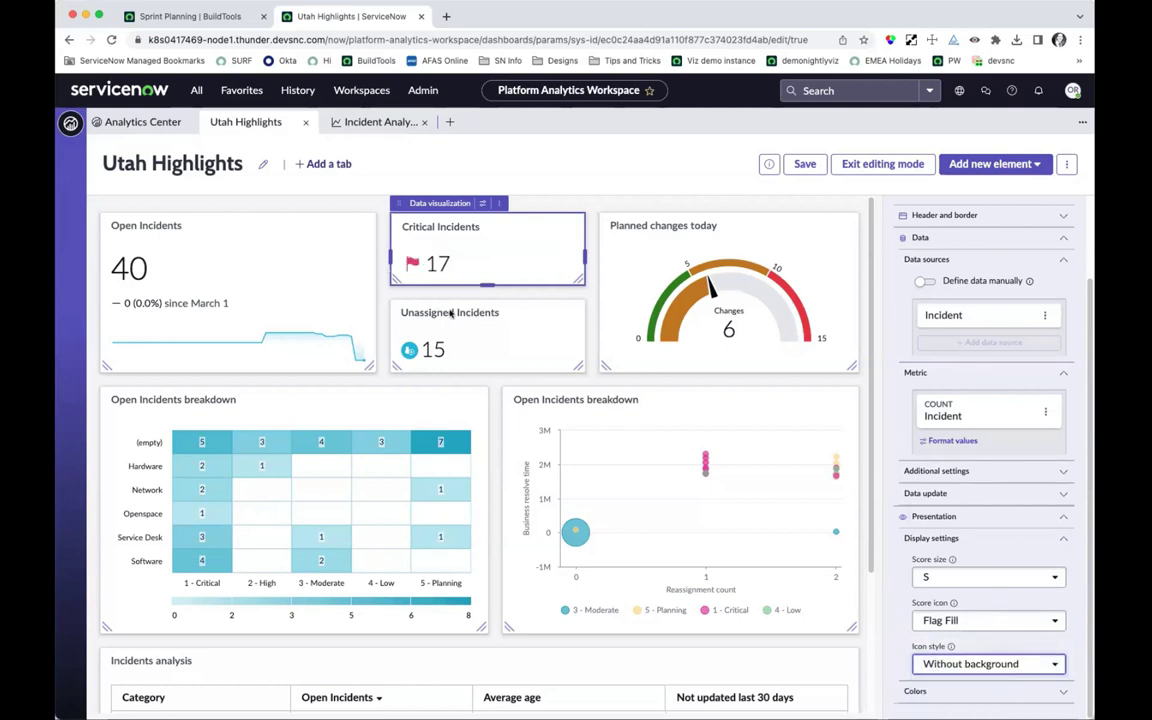
{"action": "left_click", "coordinate": [971, 666]}
{"action": "left_click", "coordinate": [975, 686]}
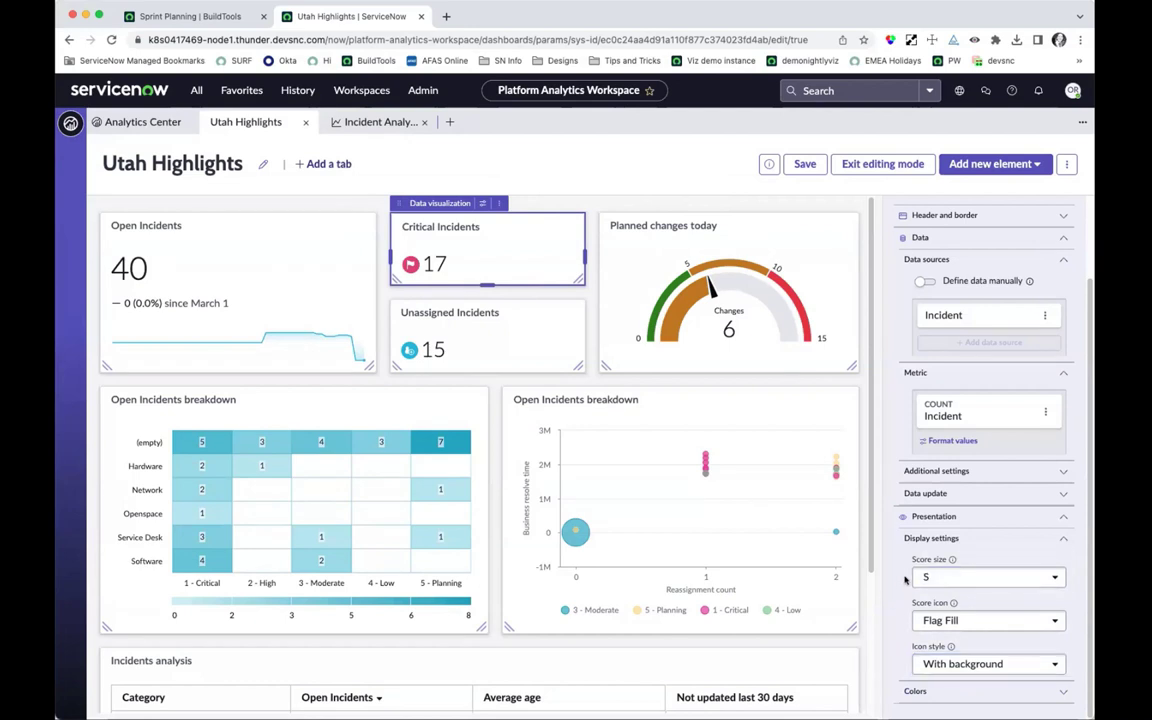
- In the Critical Incidents color settings, switch the color type to Default and back to Single color
{"action": "left_click", "coordinate": [941, 693]}
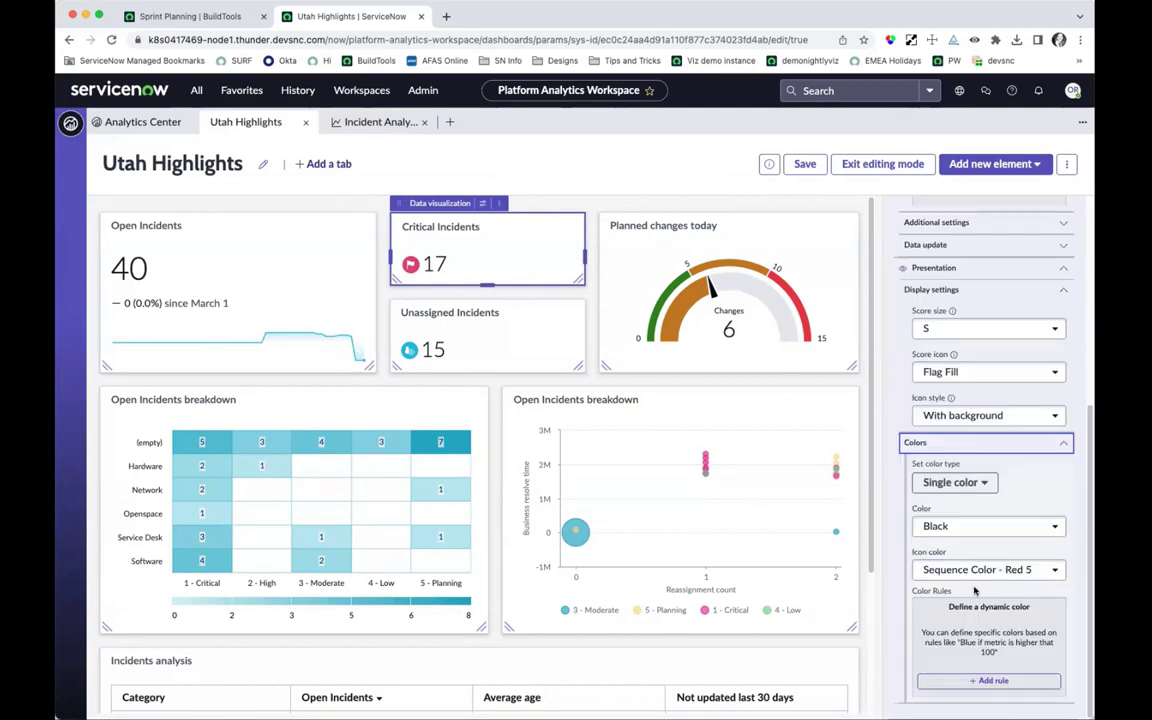
{"action": "left_click", "coordinate": [952, 482]}
{"action": "left_click", "coordinate": [945, 508]}
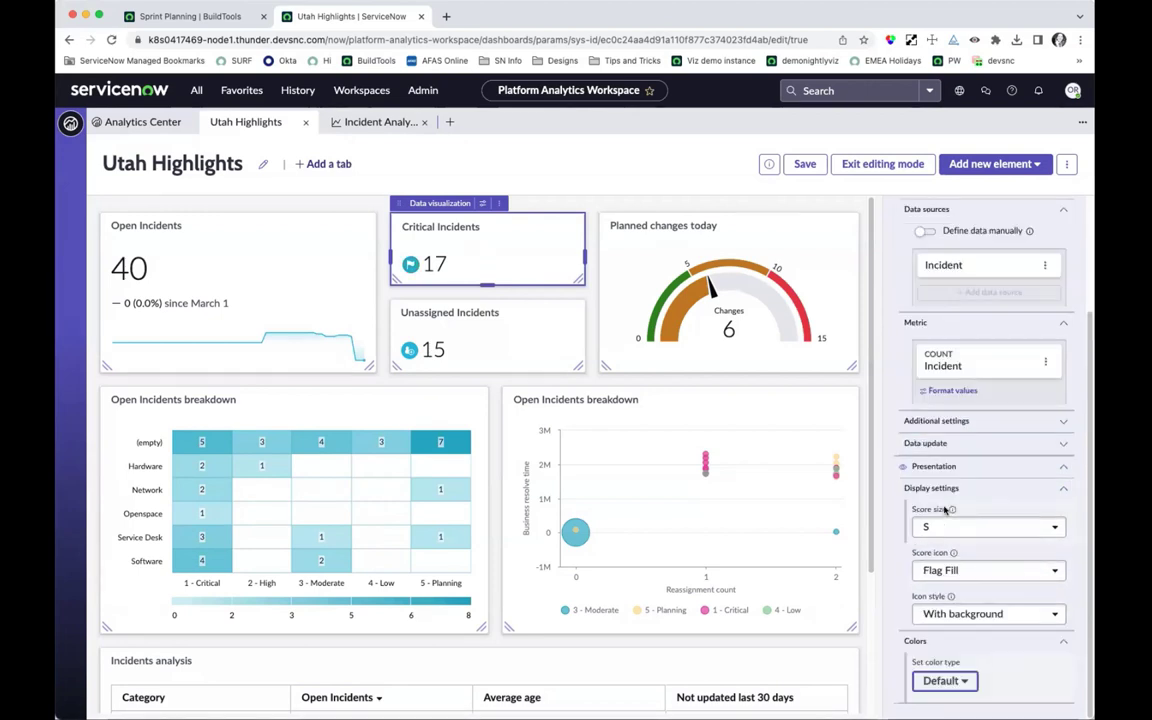
{"action": "left_click", "coordinate": [945, 680]}
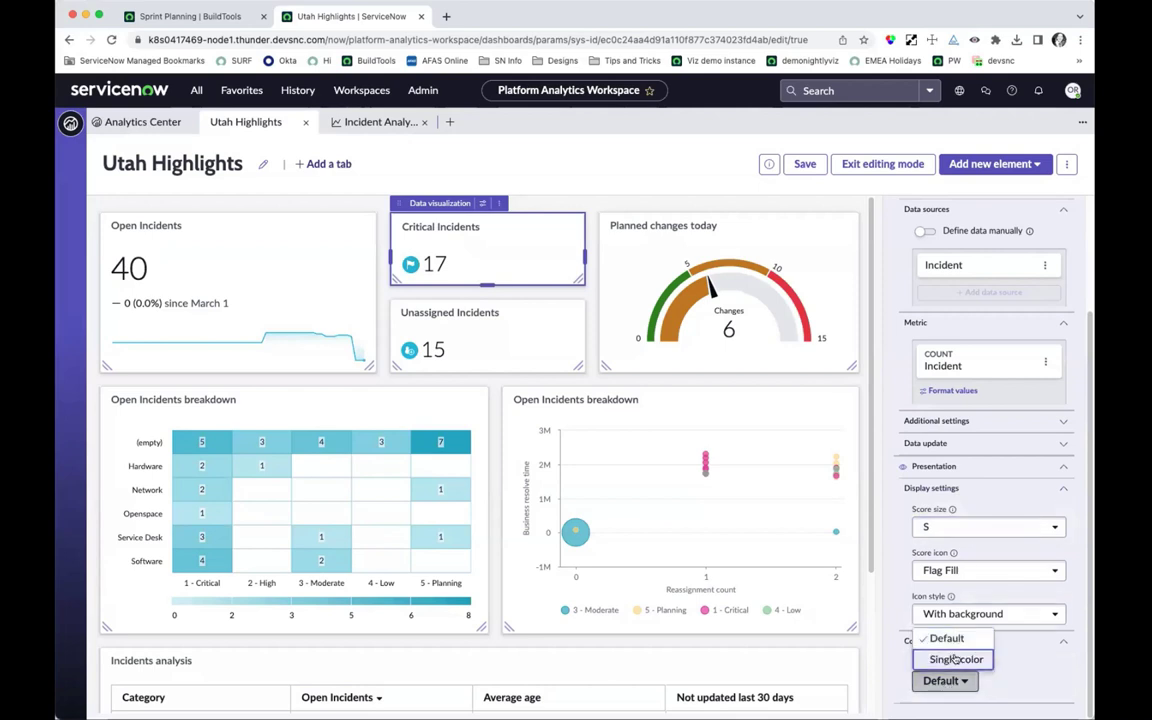
{"action": "left_click", "coordinate": [941, 661]}
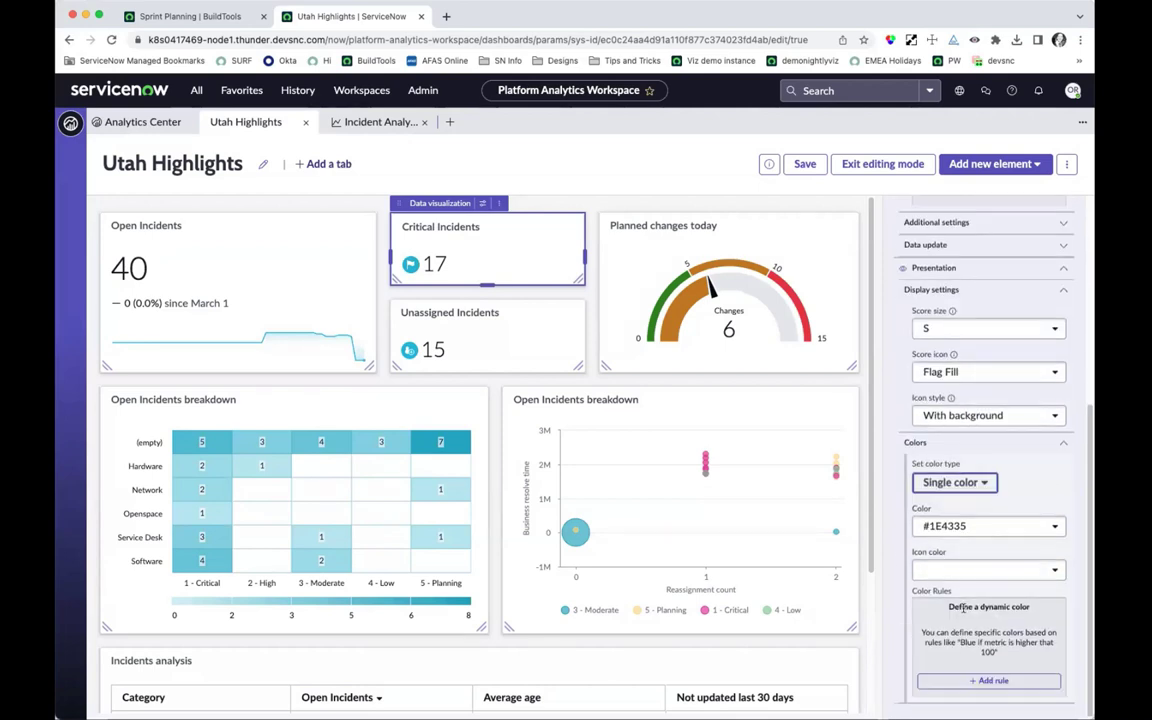
- Set the Critical Incidents score's color to Black and its icon color to LightSkyBlue
{"action": "left_click", "coordinate": [966, 526]}
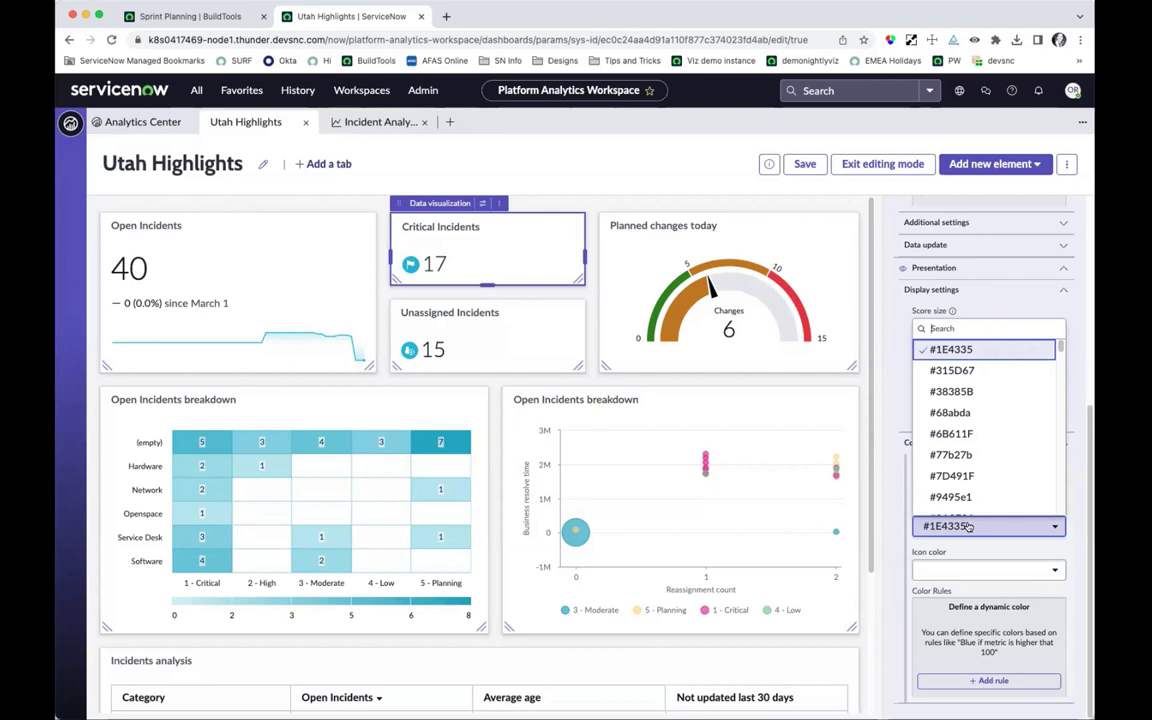
{"action": "type", "text": "bl"}
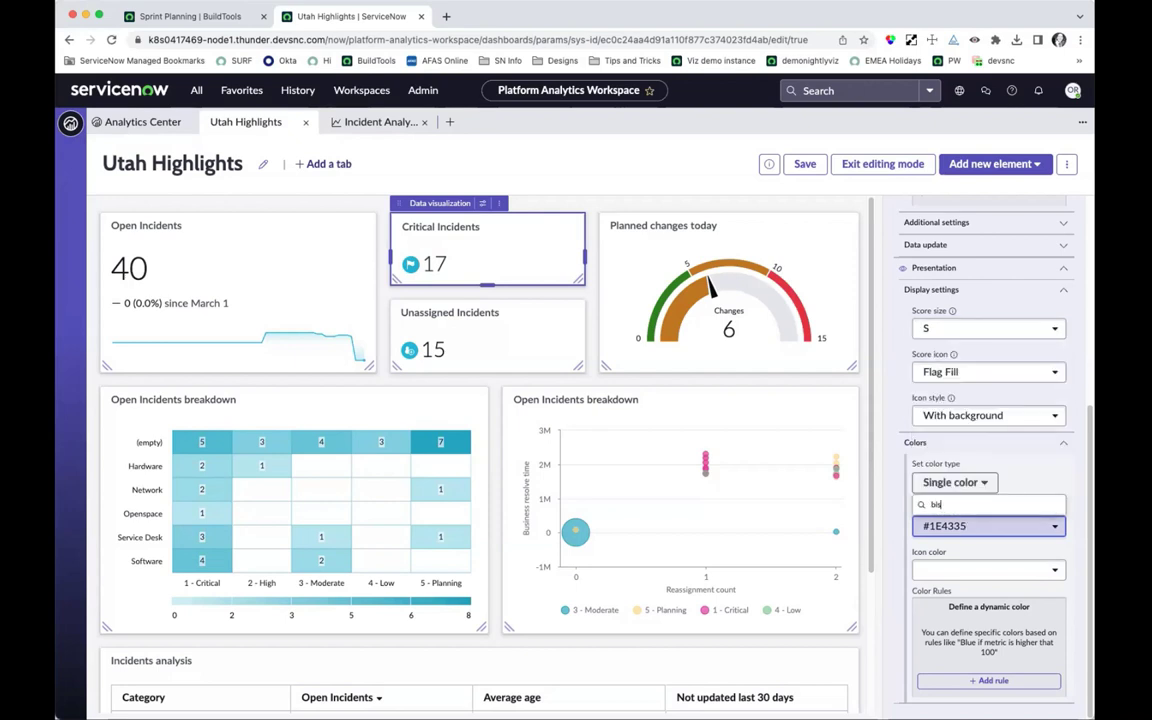
{"action": "type", "text": "a"}
{"action": "left_click", "coordinate": [945, 482]}
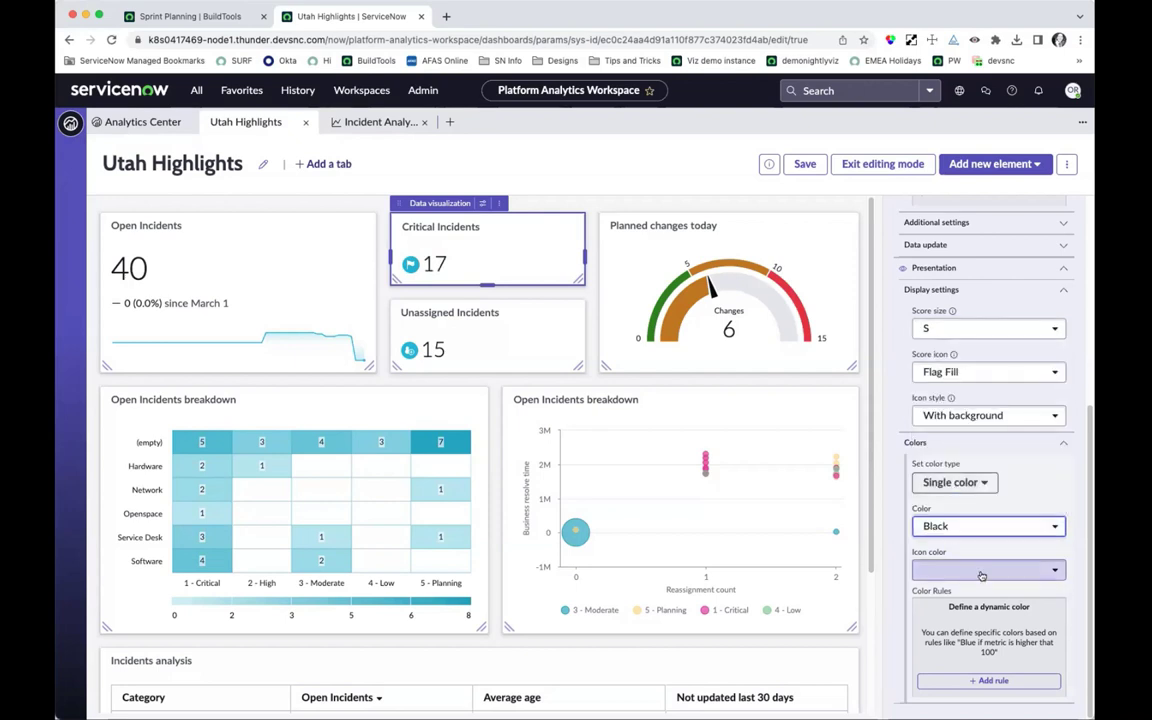
{"action": "left_click", "coordinate": [963, 571]}
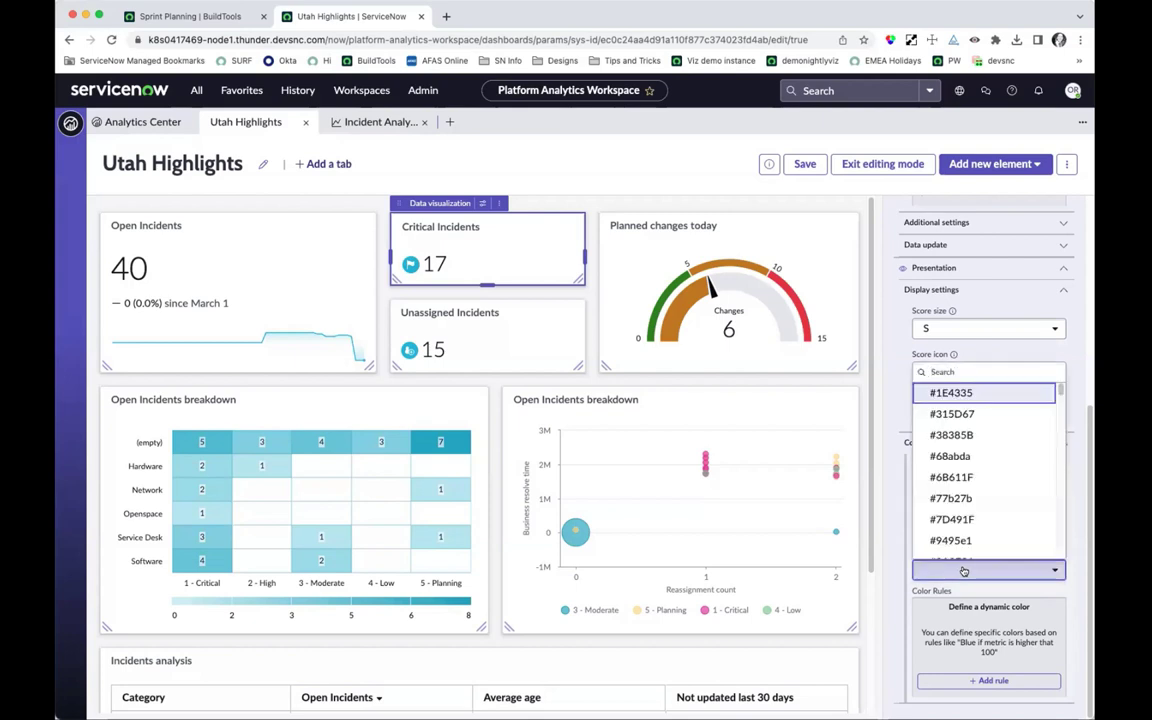
{"action": "type", "text": "blue"}
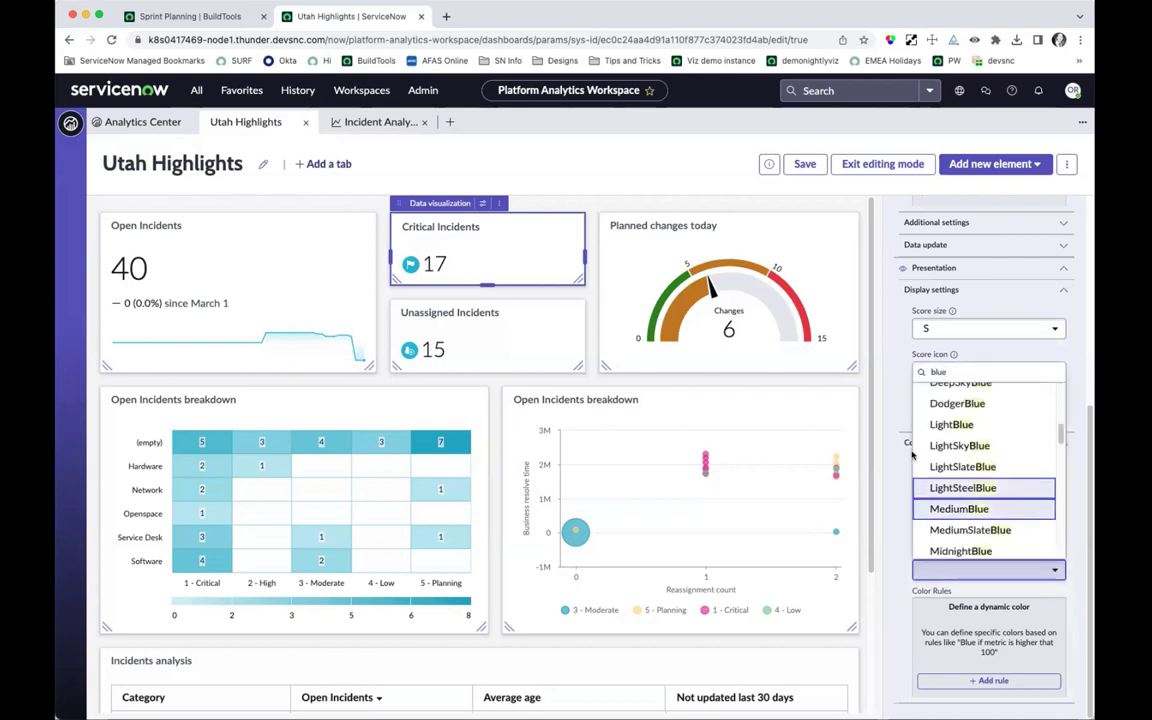
{"action": "left_click", "coordinate": [958, 445]}
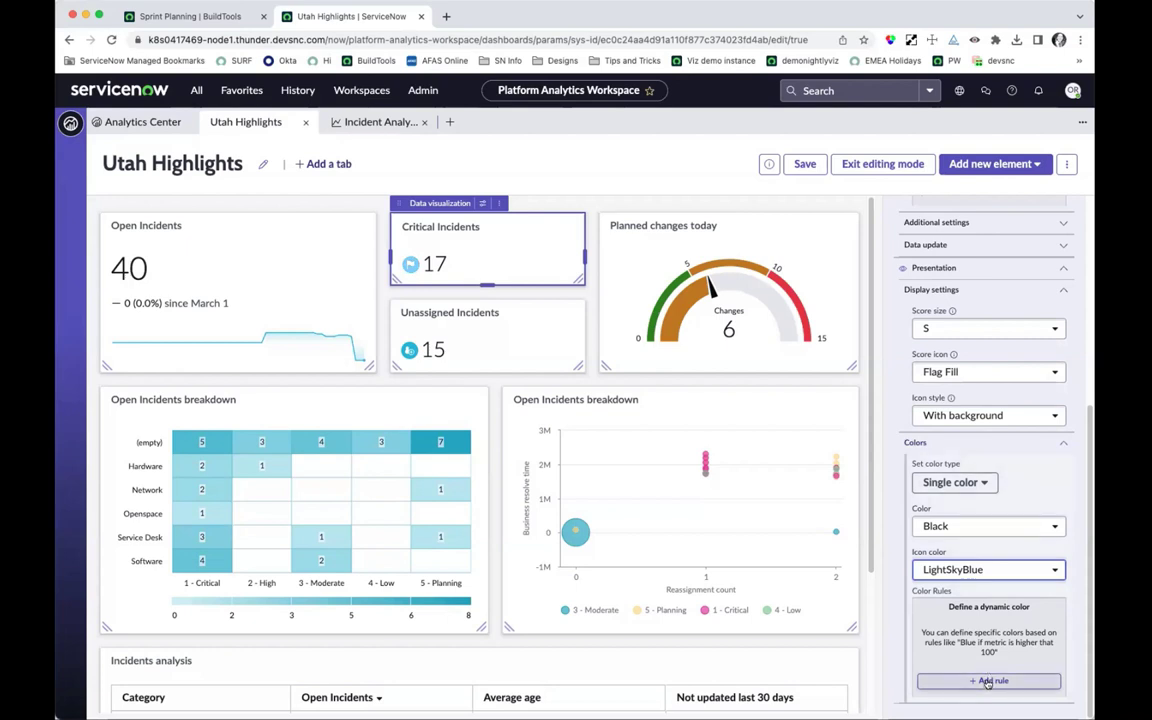
- Start a new color rule for the Critical Incidents score with the condition greater than 10
{"action": "left_click", "coordinate": [987, 681]}
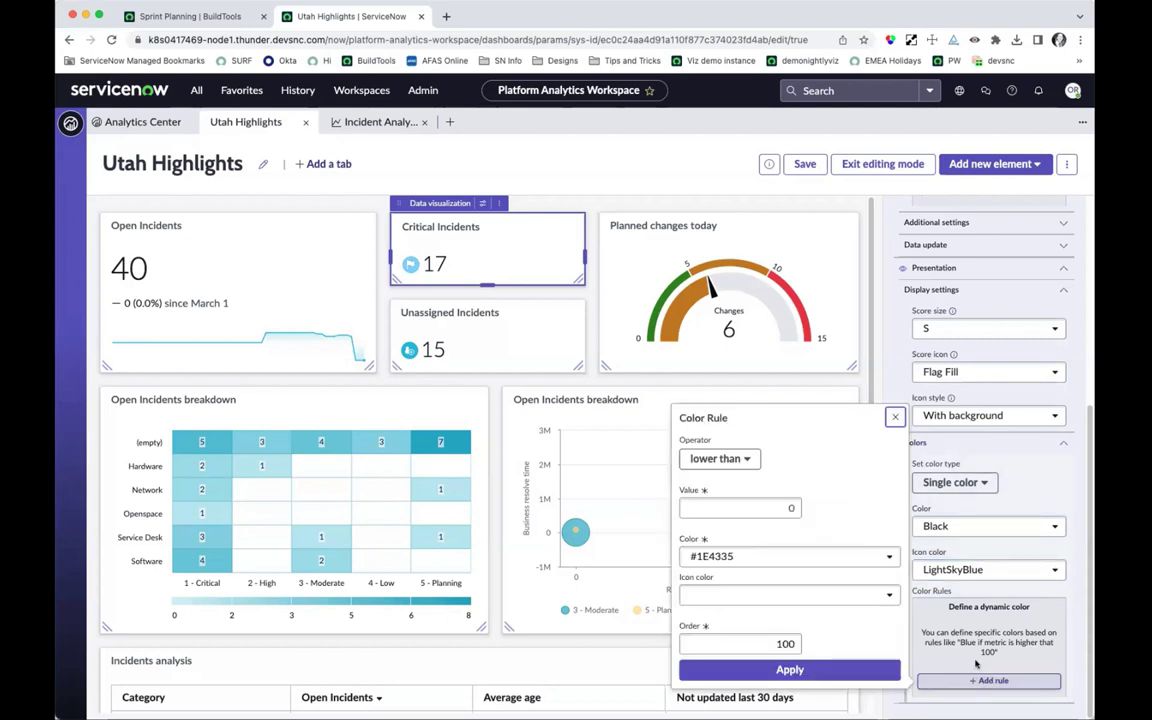
{"action": "left_click", "coordinate": [717, 460]}
{"action": "left_click", "coordinate": [740, 542]}
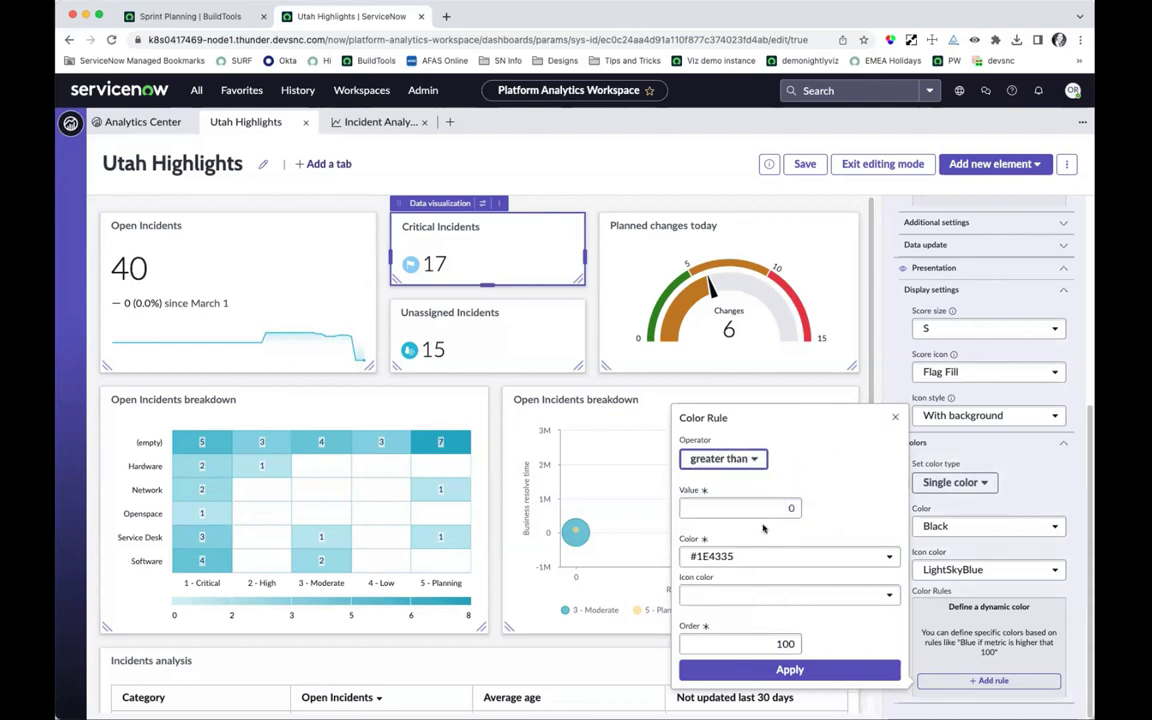
{"action": "left_click", "coordinate": [760, 508]}
{"action": "type", "text": "10"}
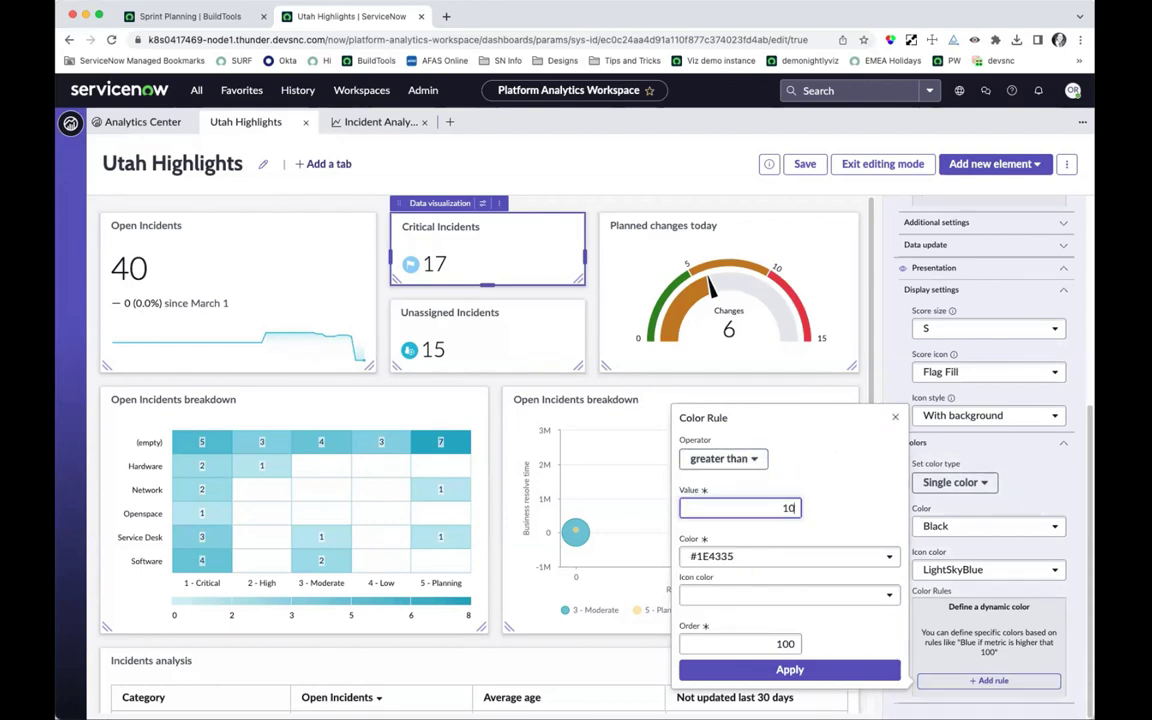
- Set the color rule's color to Black and its icon color to UI14 Red, and apply the rule
{"action": "left_click", "coordinate": [735, 556]}
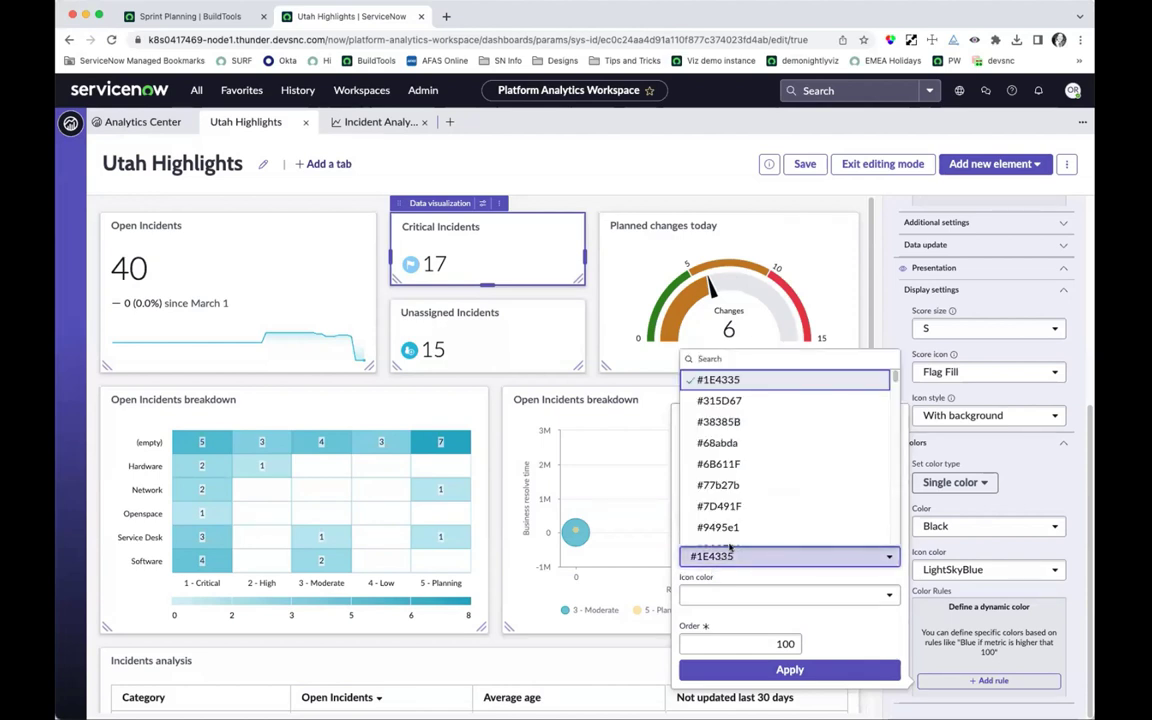
{"action": "scroll", "coordinate": [731, 546], "scroll_direction": "down", "scroll_amount": 10}
{"action": "type", "text": "bla"}
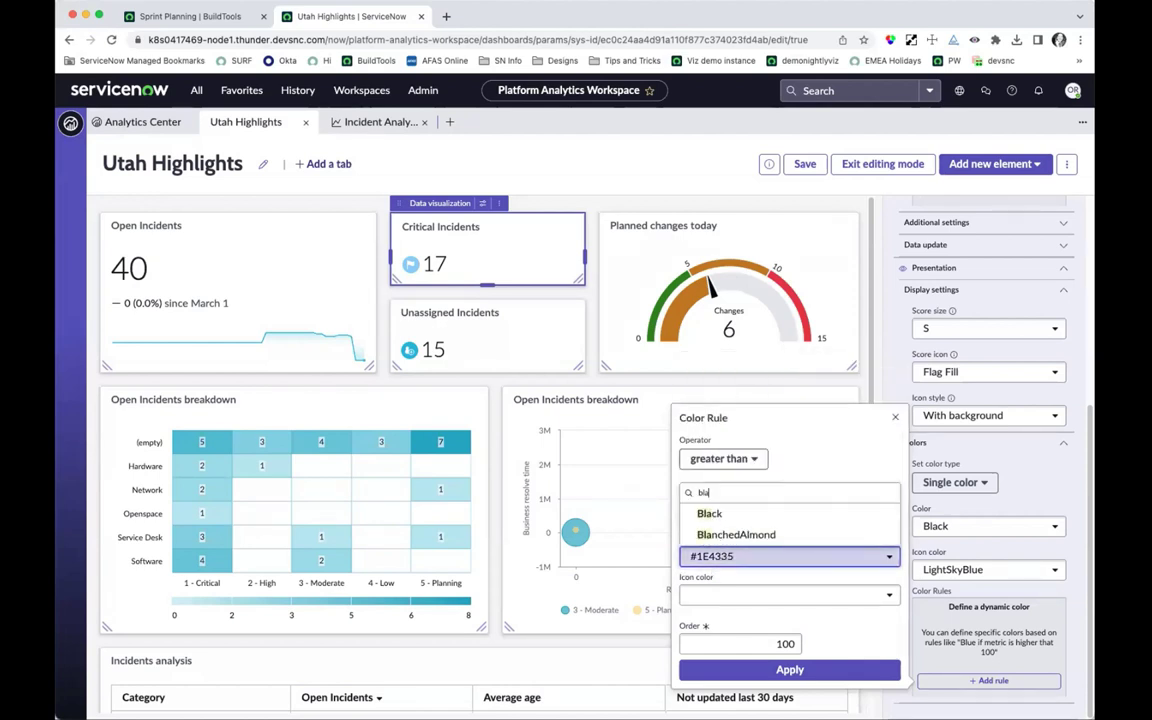
{"action": "left_click", "coordinate": [725, 513]}
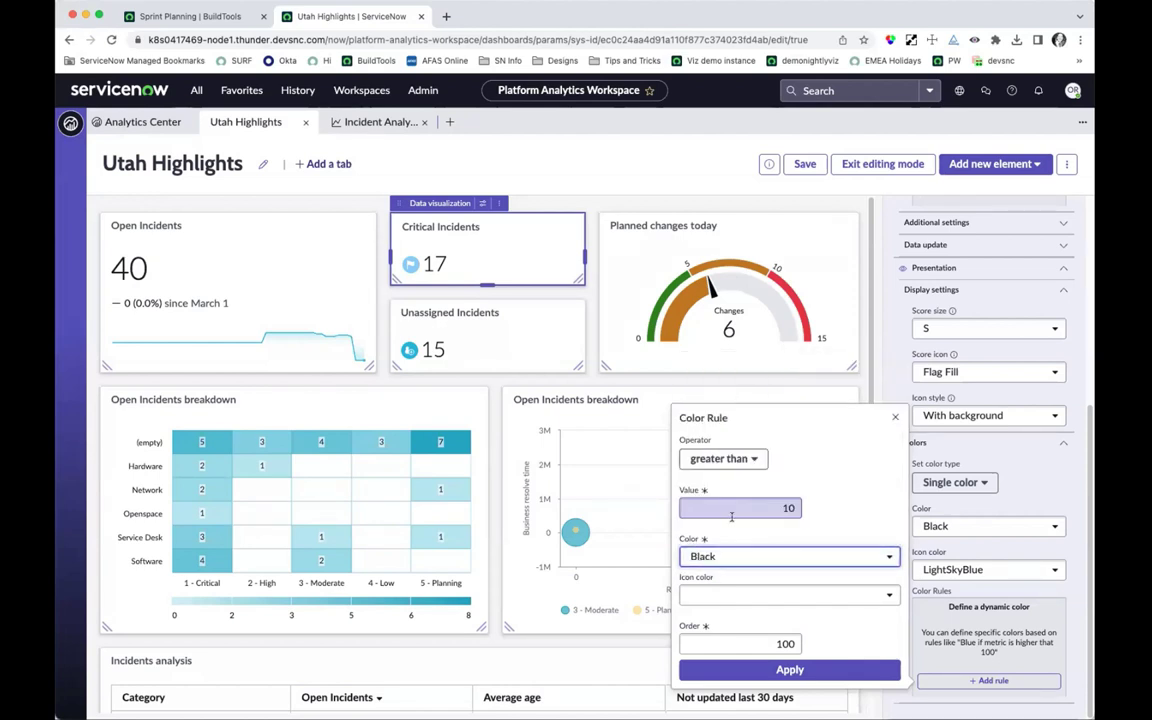
{"action": "left_click", "coordinate": [730, 597]}
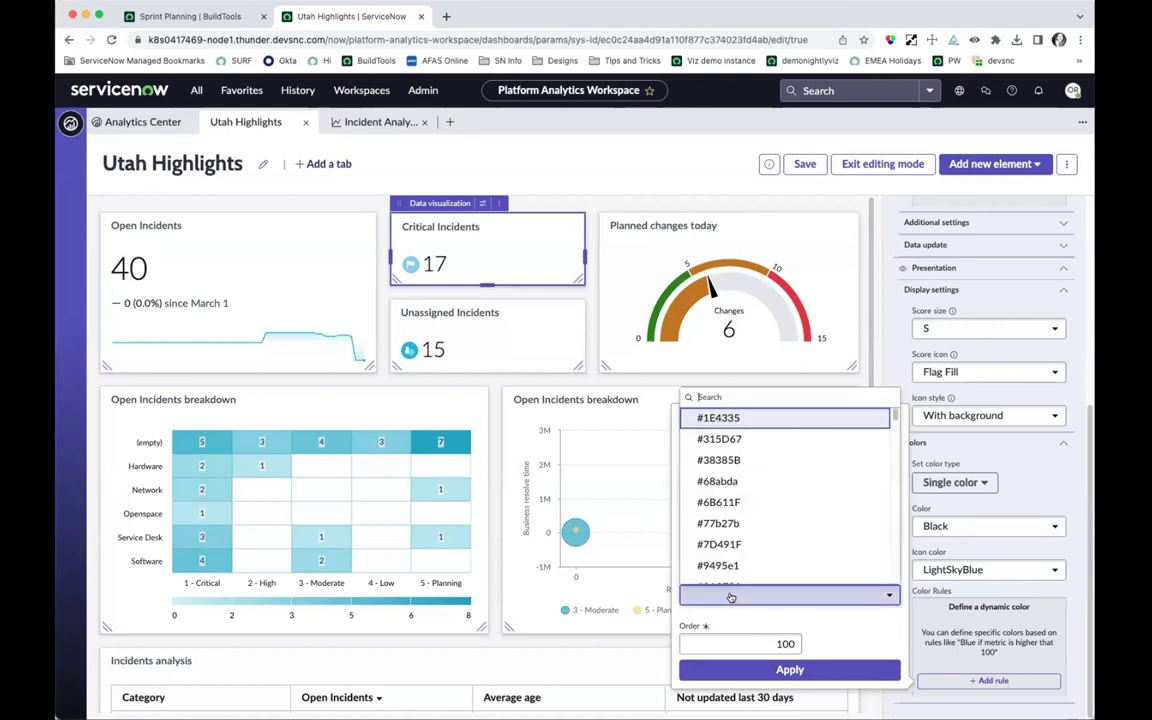
{"action": "type", "text": "red"}
{"action": "scroll", "coordinate": [706, 510], "scroll_direction": "down", "scroll_amount": 5}
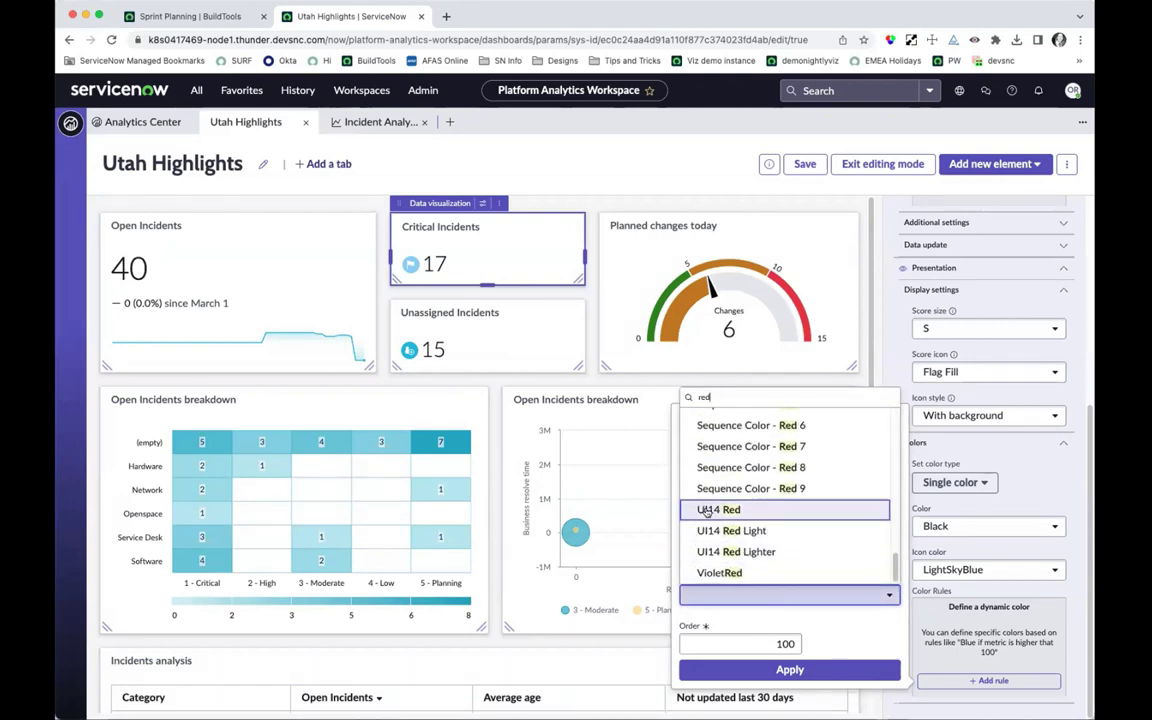
{"action": "left_click", "coordinate": [706, 510]}
{"action": "left_click", "coordinate": [790, 669]}
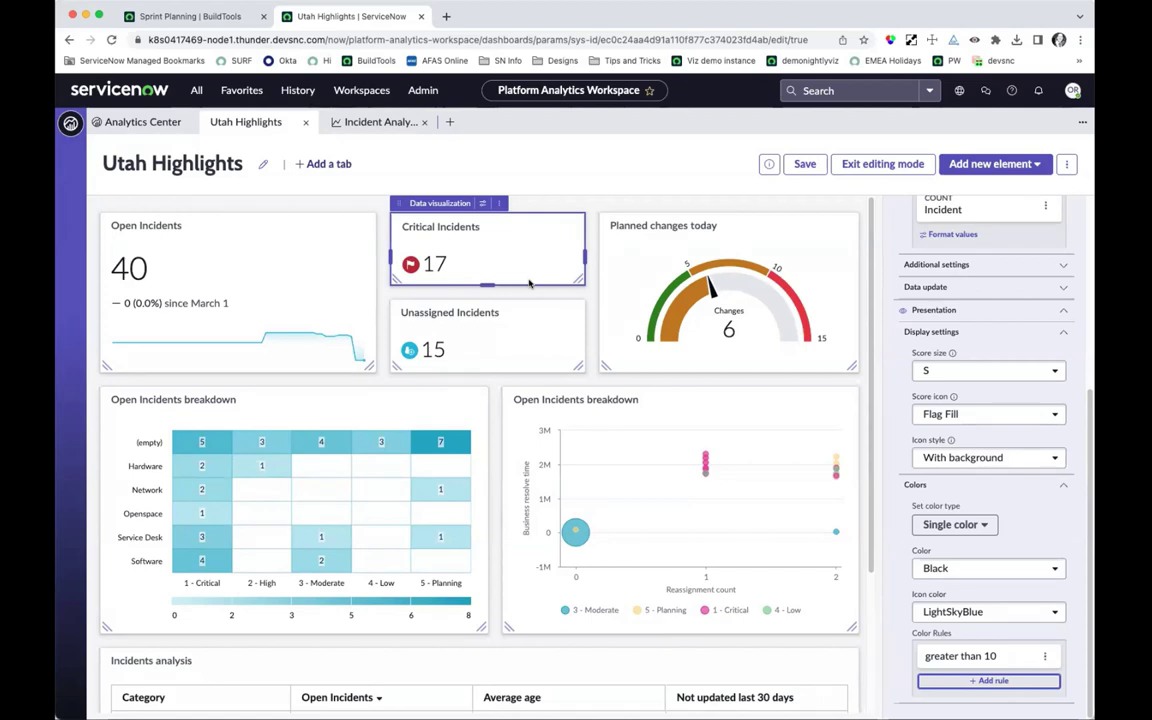
- Select the Incidents analysis pivot table, review its data configuration, and open its table size settings
{"action": "scroll", "coordinate": [491, 341], "scroll_direction": "down", "scroll_amount": 4}
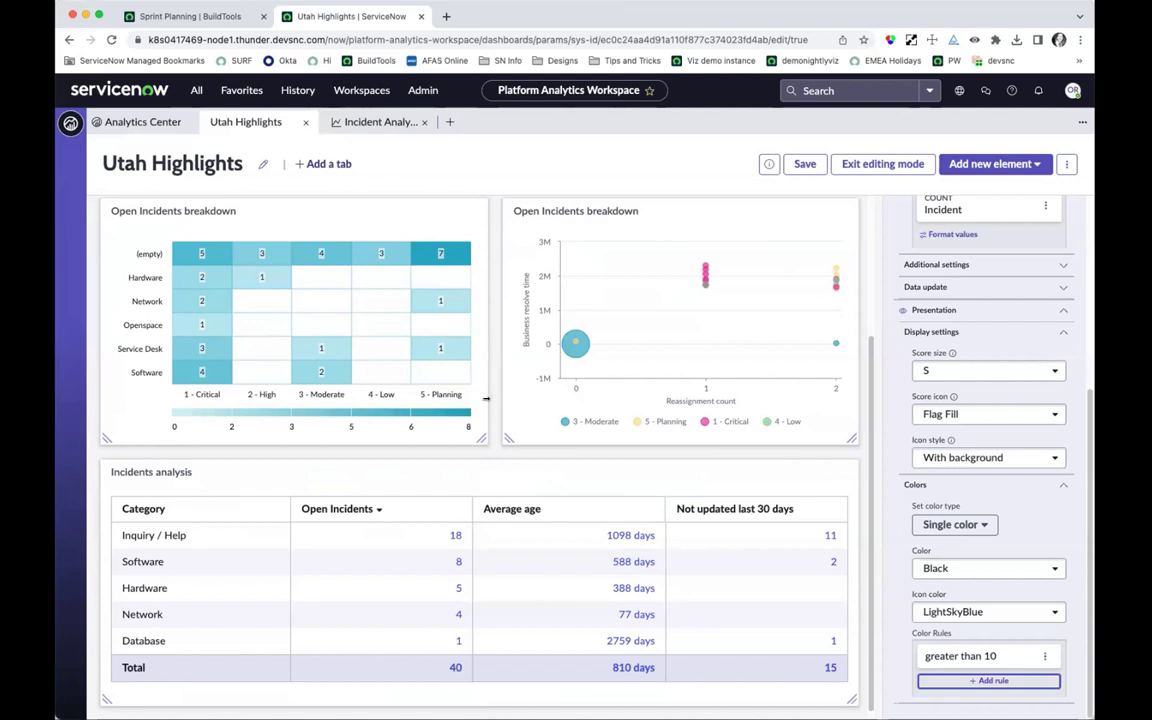
{"action": "left_click", "coordinate": [495, 462]}
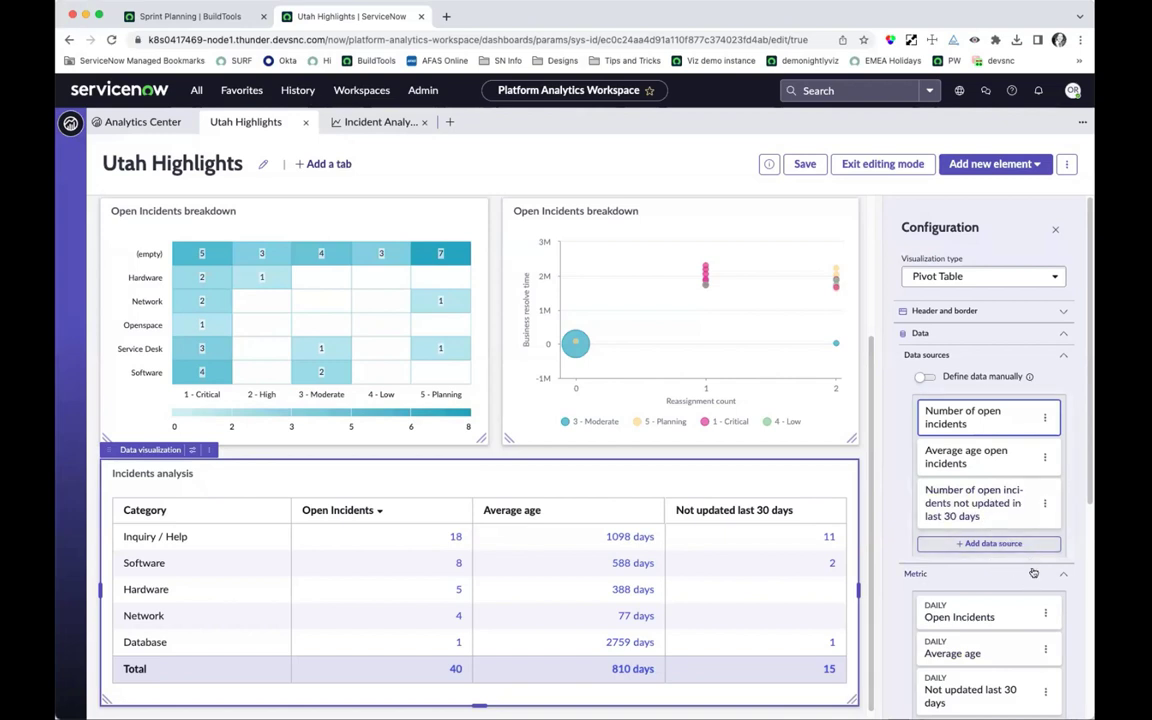
{"action": "scroll", "coordinate": [966, 505], "scroll_direction": "down", "scroll_amount": 4}
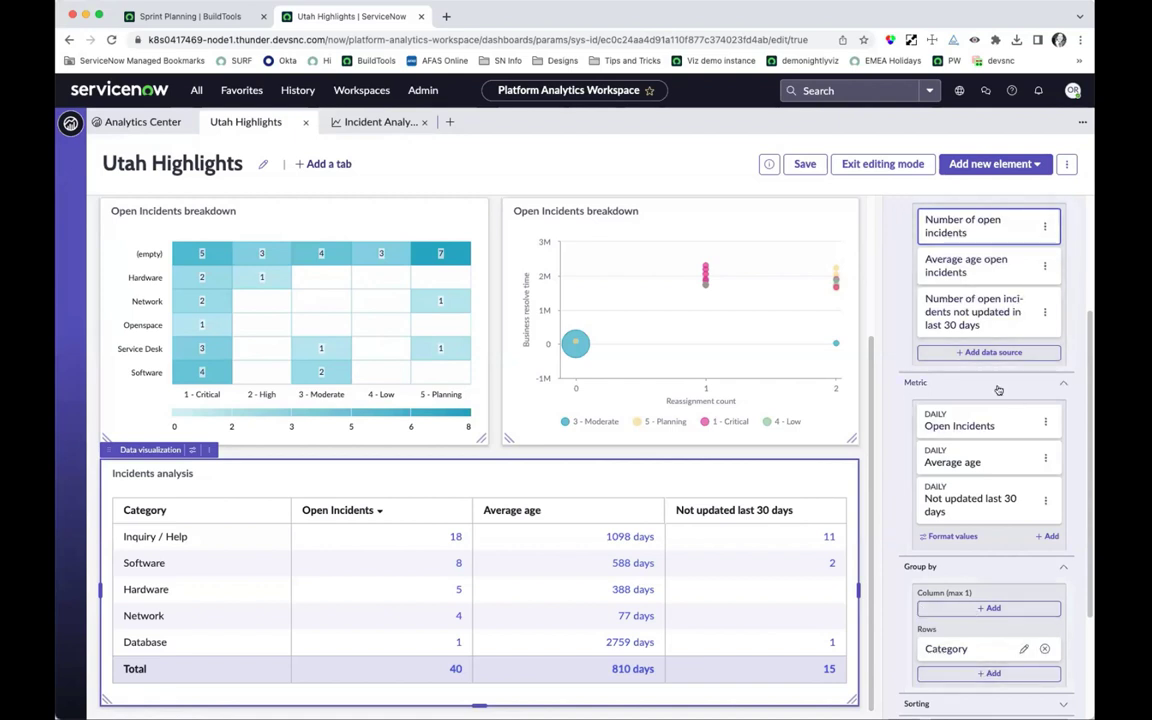
{"action": "scroll", "coordinate": [1013, 432], "scroll_direction": "down", "scroll_amount": 1}
{"action": "scroll", "coordinate": [1013, 432], "scroll_direction": "down", "scroll_amount": 3}
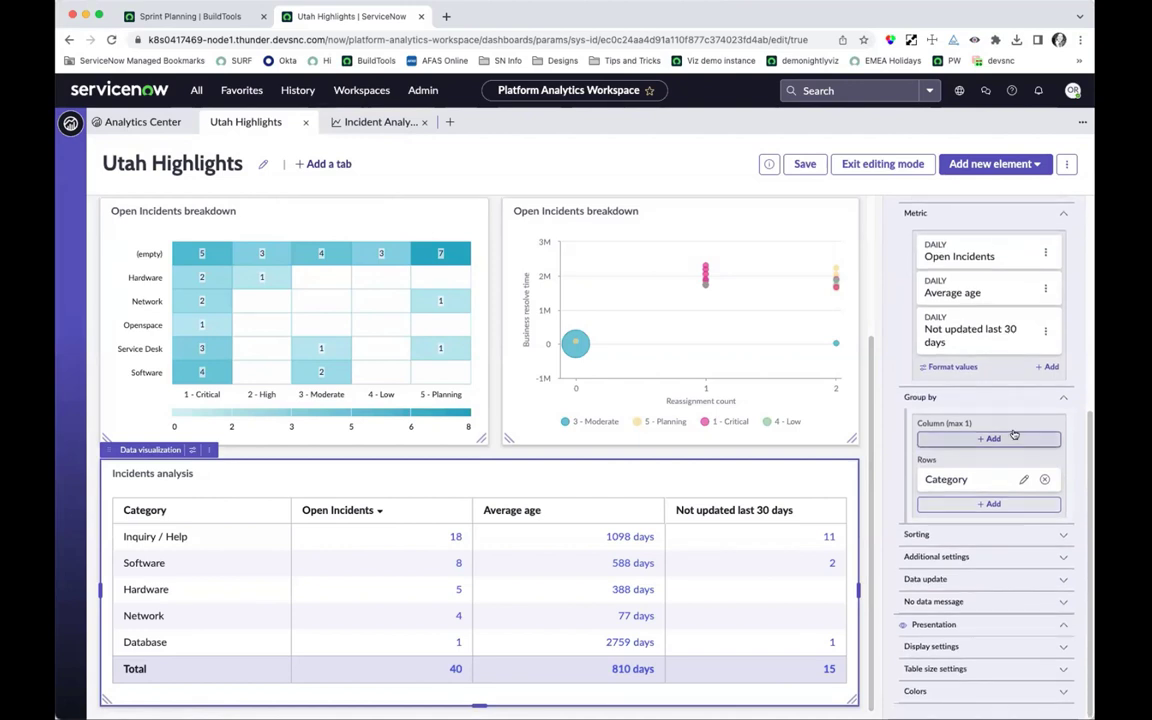
{"action": "left_click", "coordinate": [985, 669]}
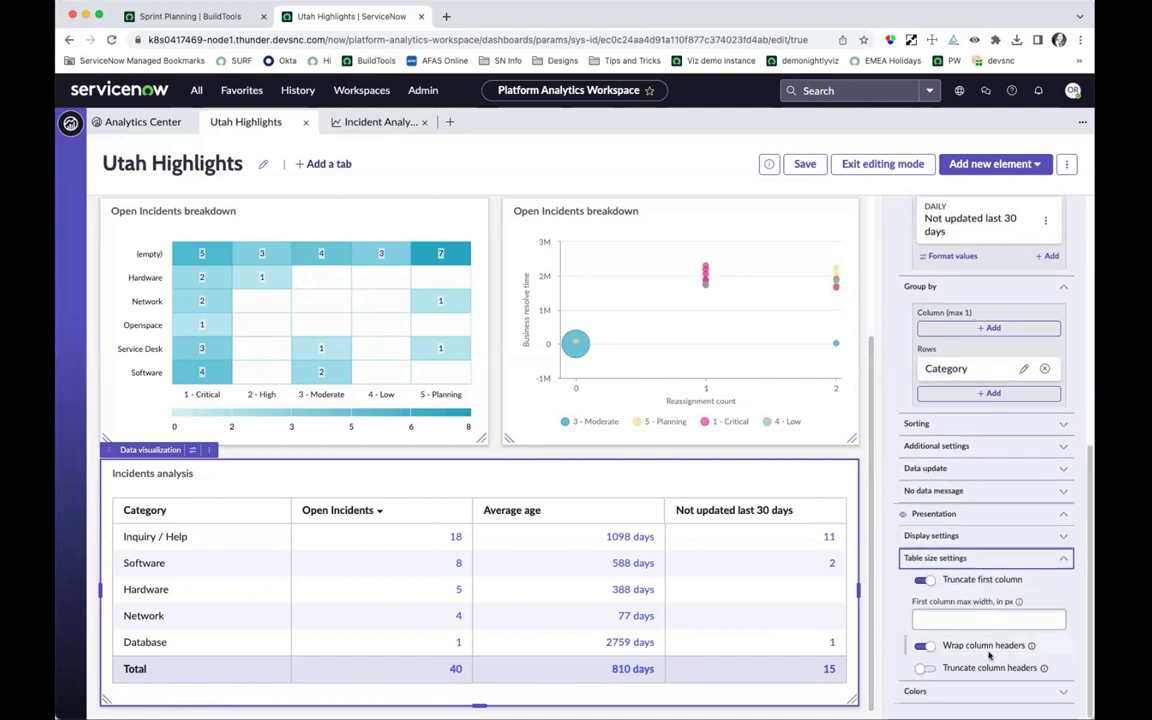
- Narrow the browser window and turn off column header wrapping for the Incidents analysis table
{"action": "left_click", "coordinate": [925, 622]}
{"action": "key", "text": "ctrl+alt+c"}
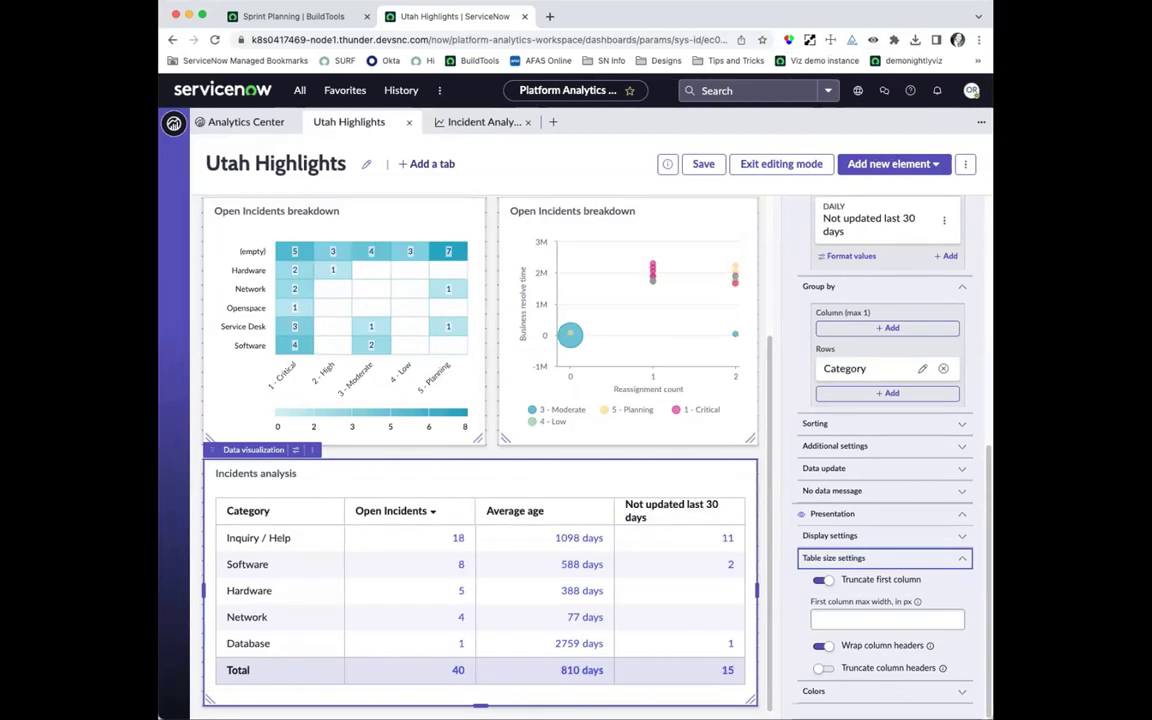
{"action": "left_click", "coordinate": [820, 646]}
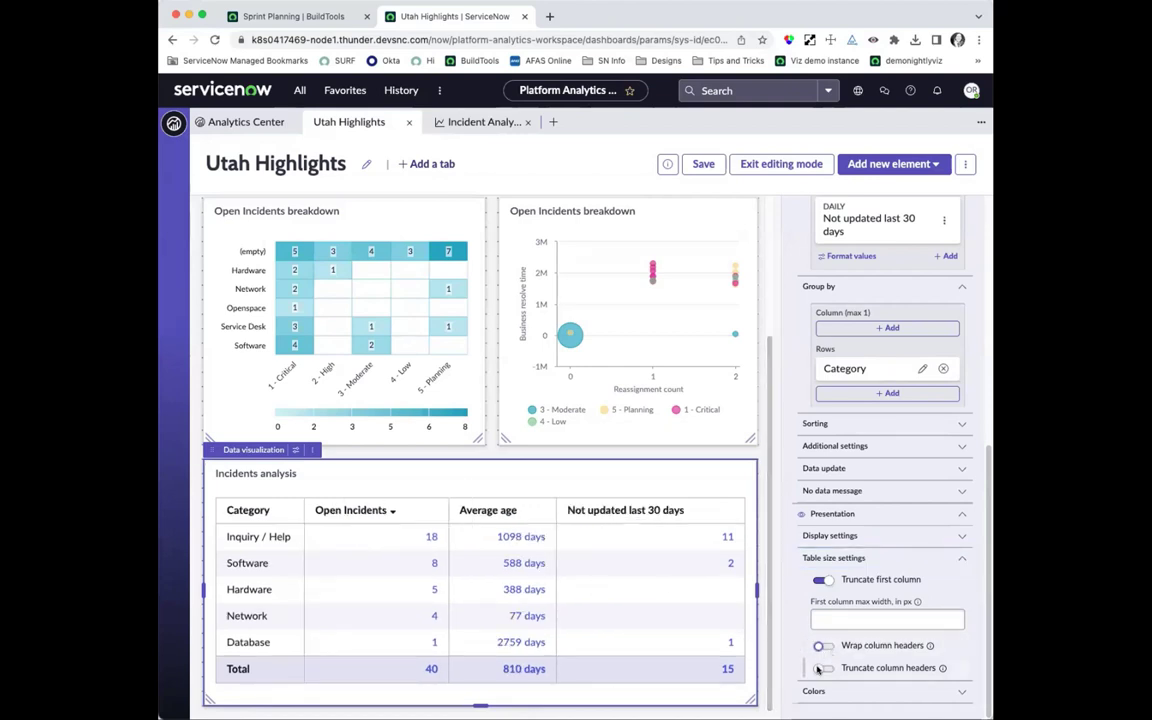
- Try truncating the Incidents analysis column headers, restore header wrapping, and leave editing mode with the changes saved
{"action": "left_click", "coordinate": [822, 668]}
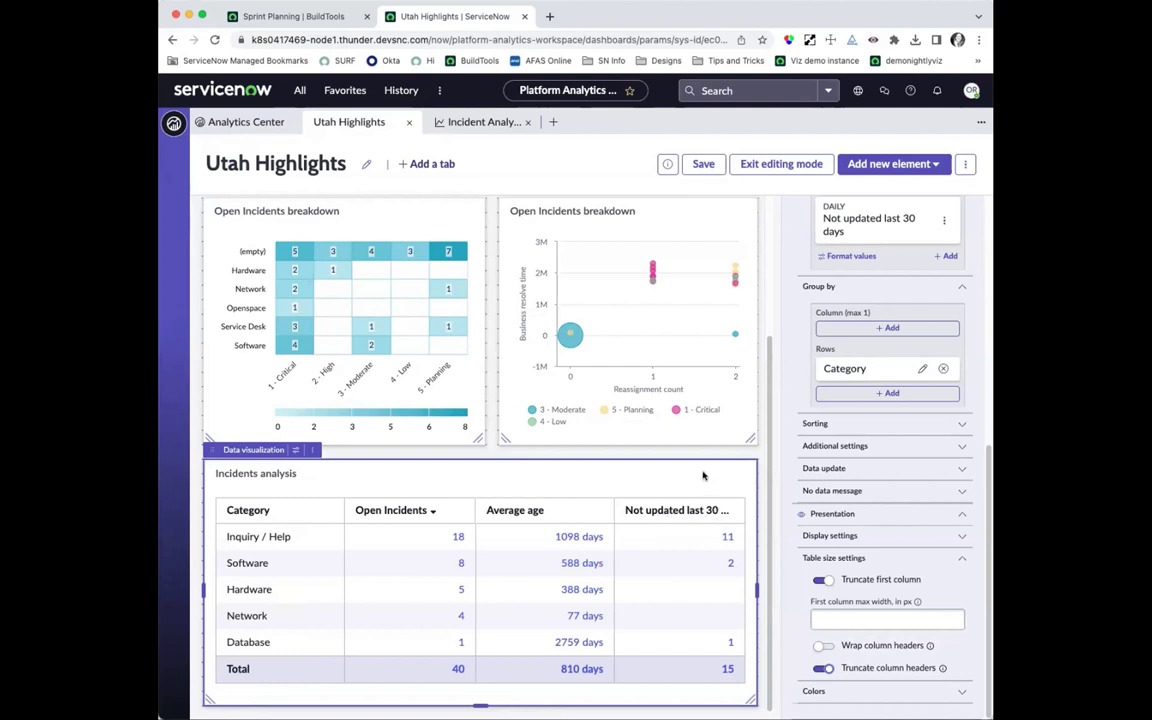
{"action": "left_click", "coordinate": [820, 645]}
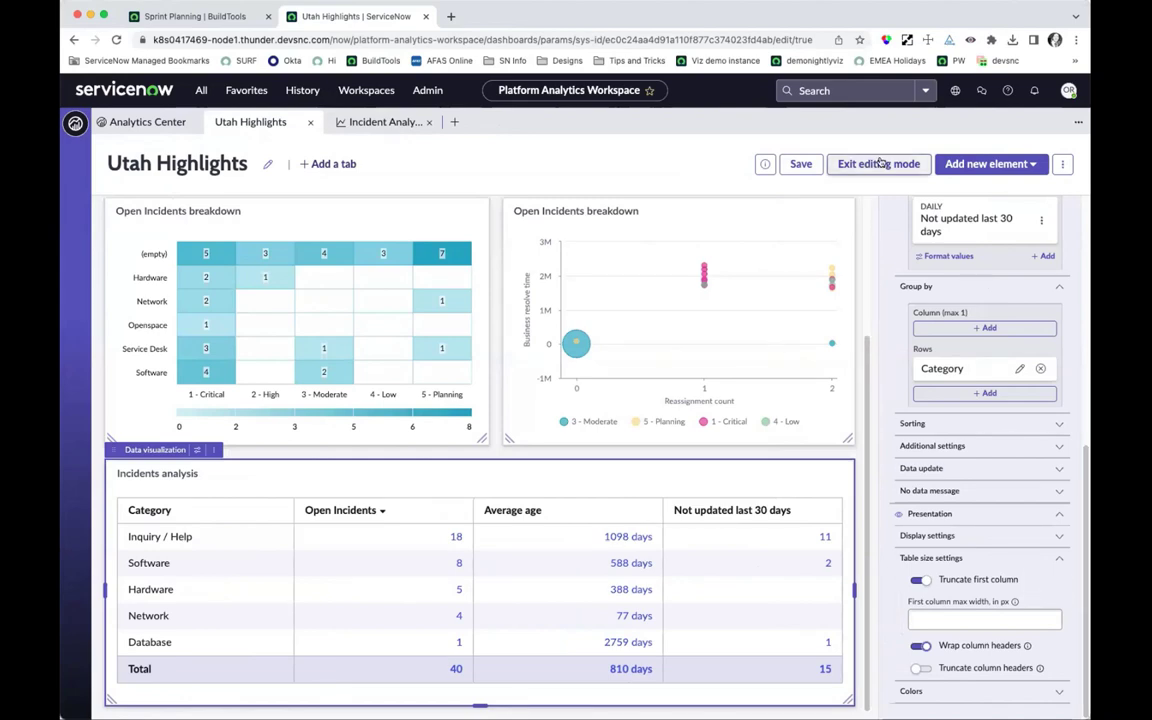
{"action": "left_click", "coordinate": [878, 163]}
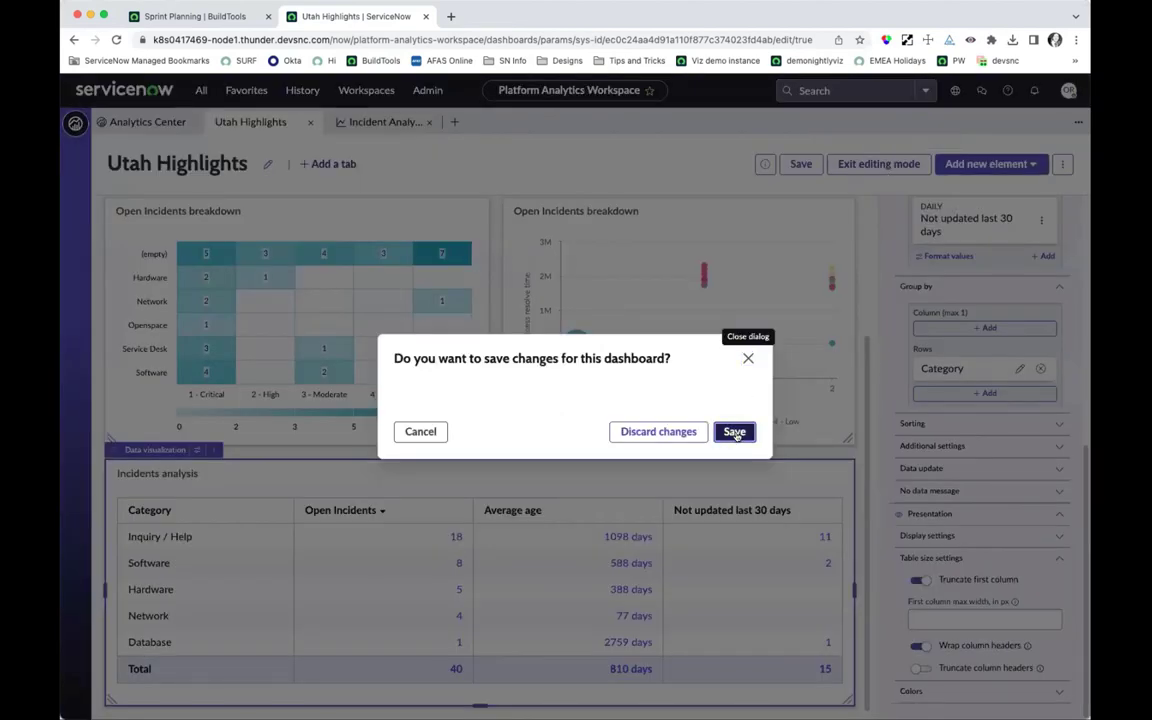
{"action": "left_click", "coordinate": [734, 431]}
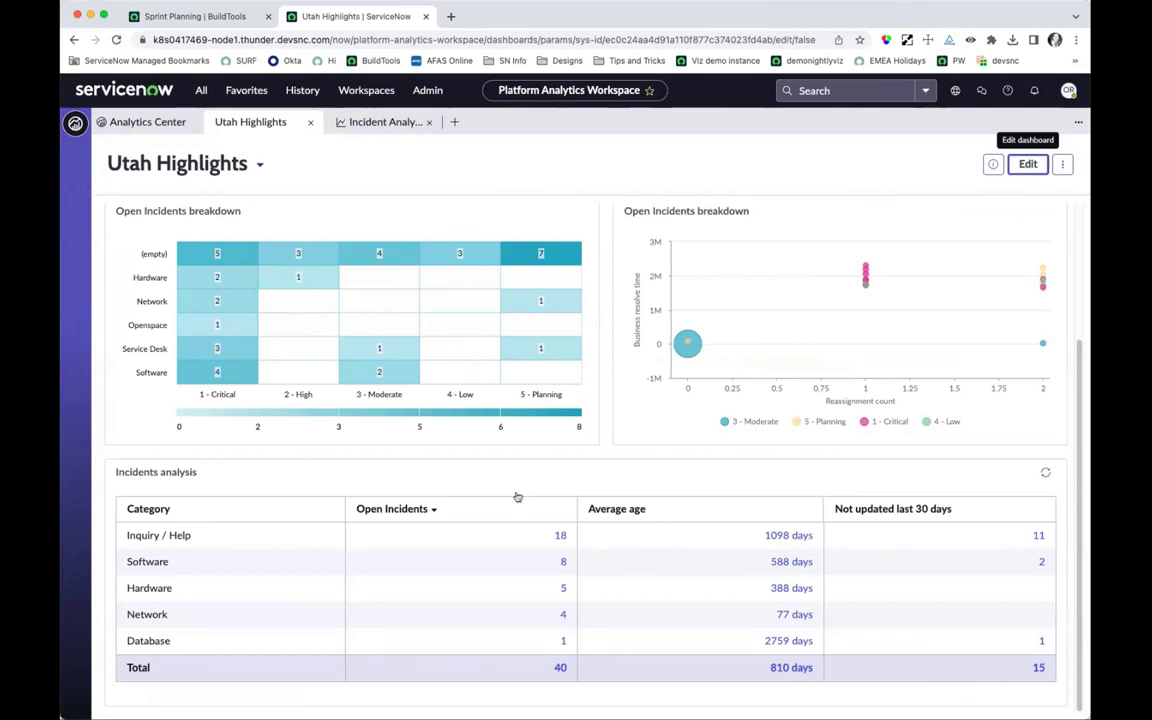
- Sort the Incidents analysis table by Category, Average age, Not updated last 30 days, and again by Average age
{"action": "left_click", "coordinate": [124, 510]}
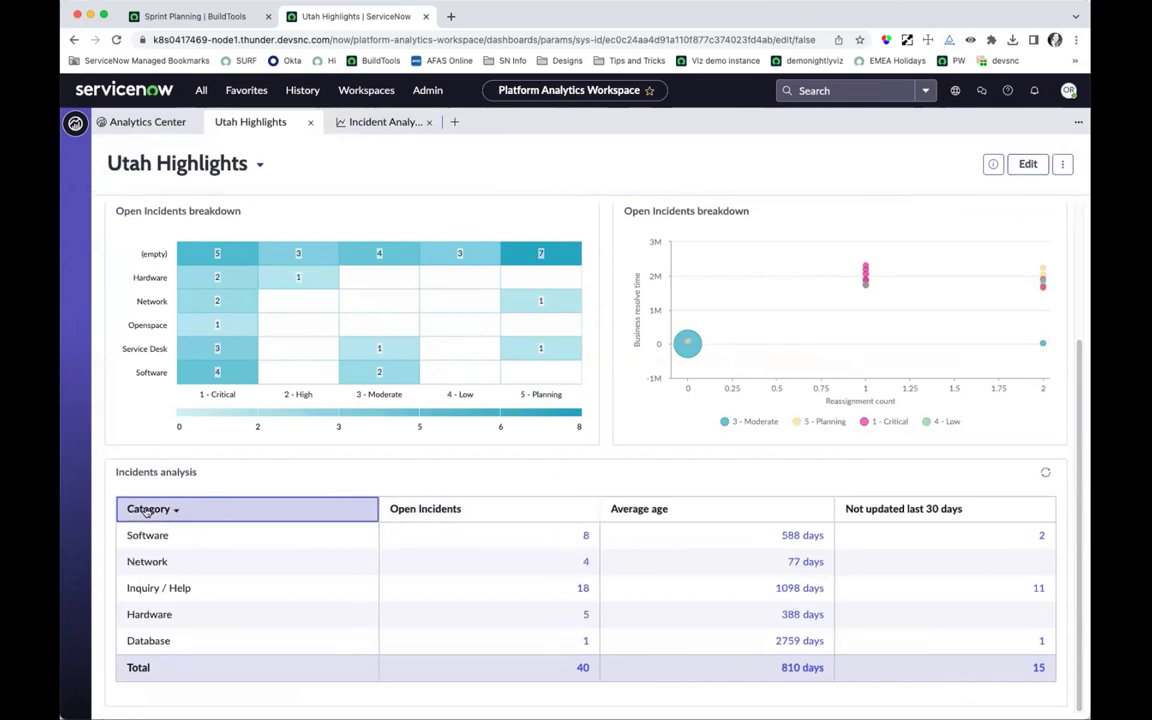
{"action": "left_click", "coordinate": [636, 511]}
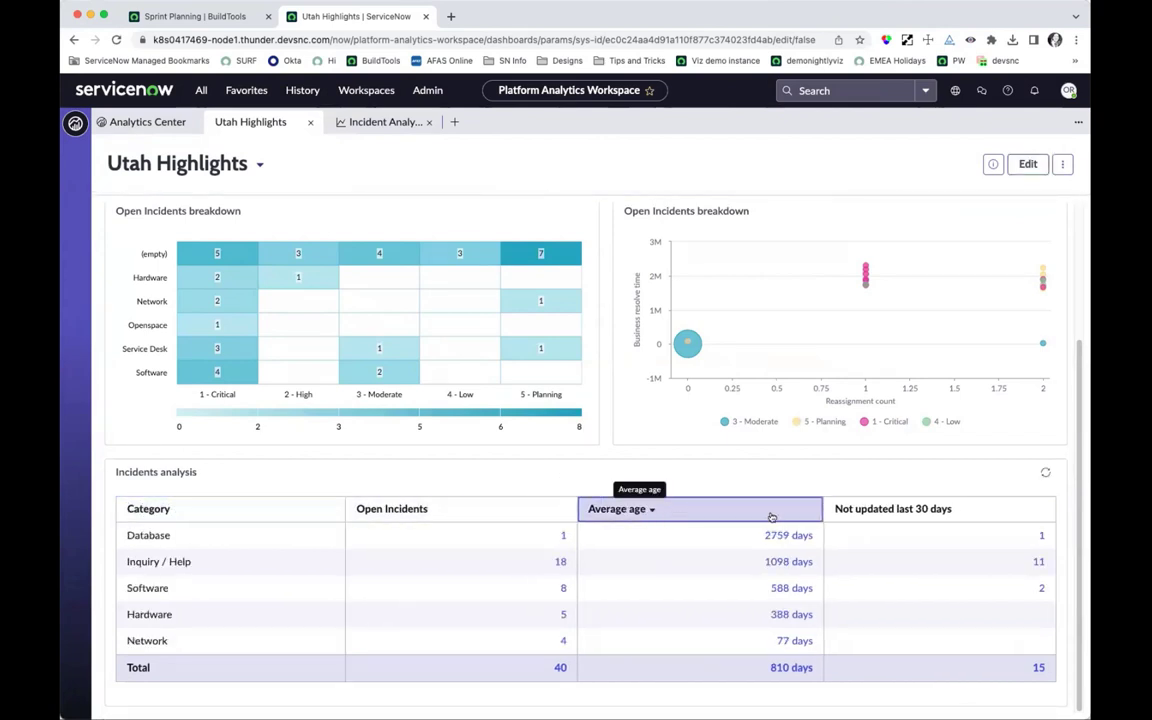
{"action": "left_click", "coordinate": [903, 510]}
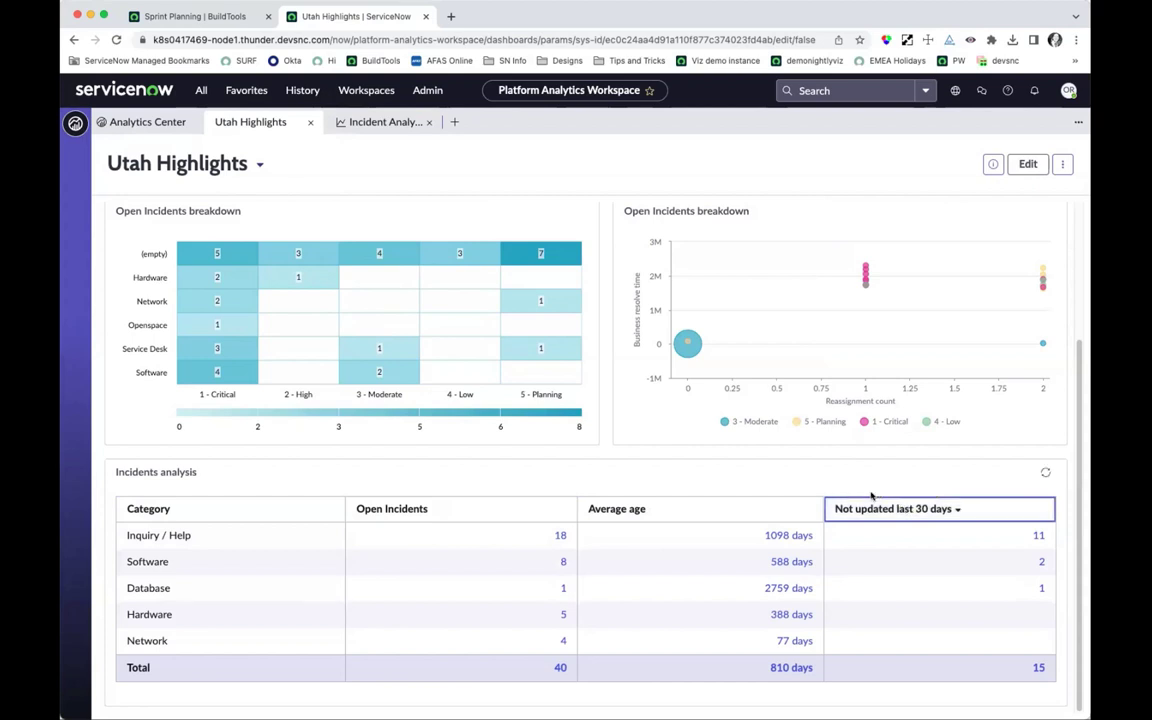
{"action": "left_click", "coordinate": [763, 511]}
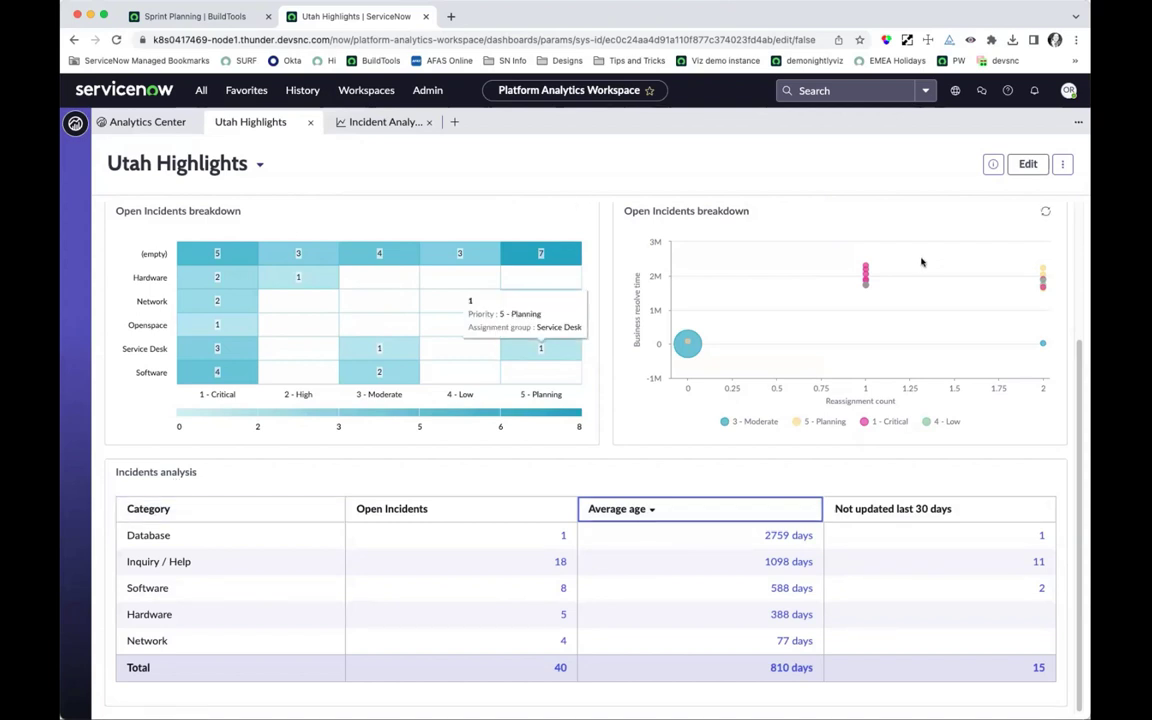
{"action": "scroll", "coordinate": [922, 263], "scroll_direction": "up", "scroll_amount": 4}
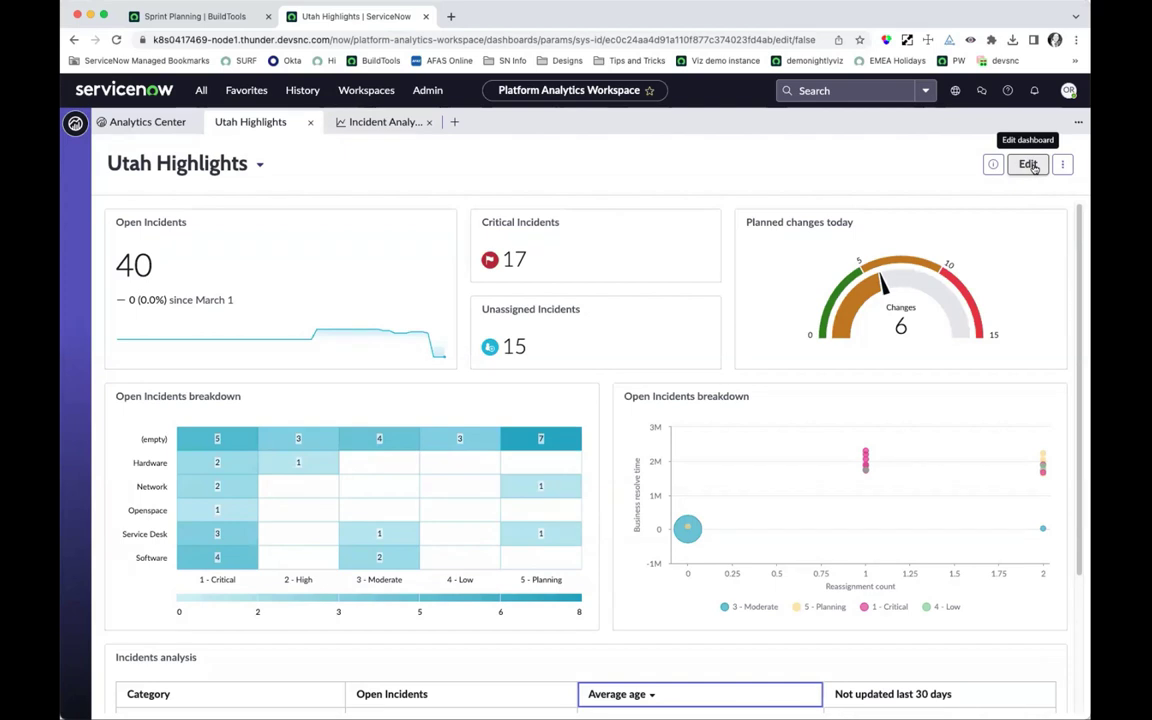
{"action": "scroll", "coordinate": [835, 336], "scroll_direction": "down", "scroll_amount": 4}
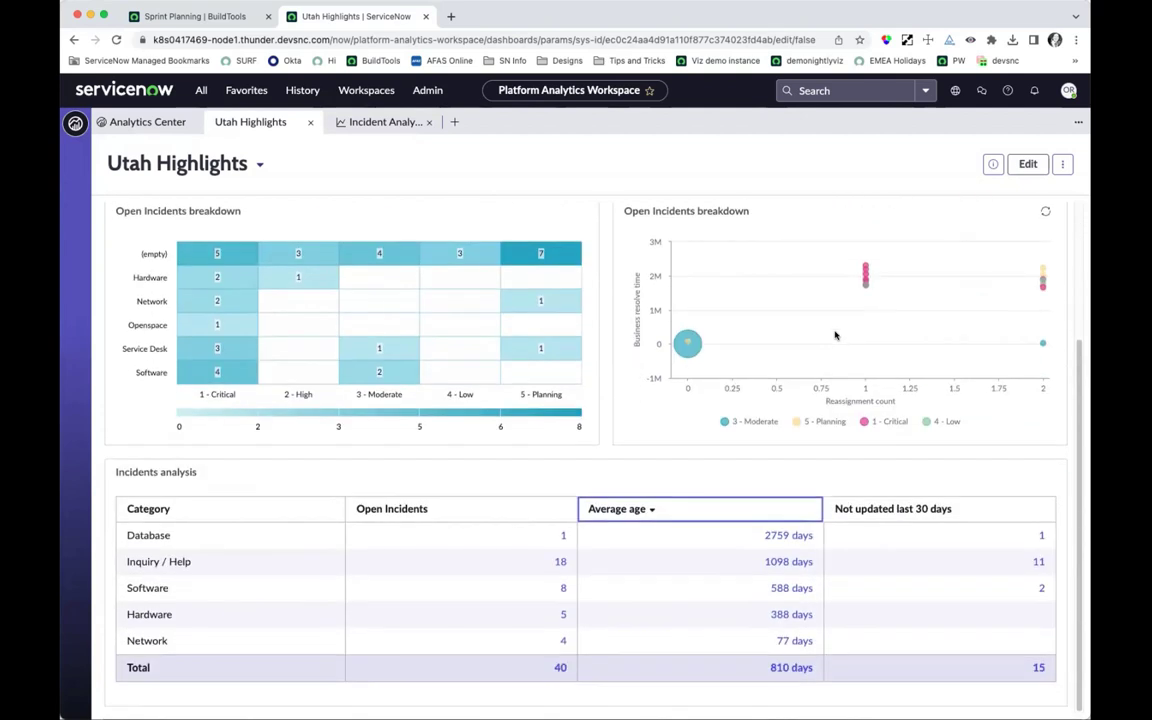
{"action": "left_click", "coordinate": [829, 478]}
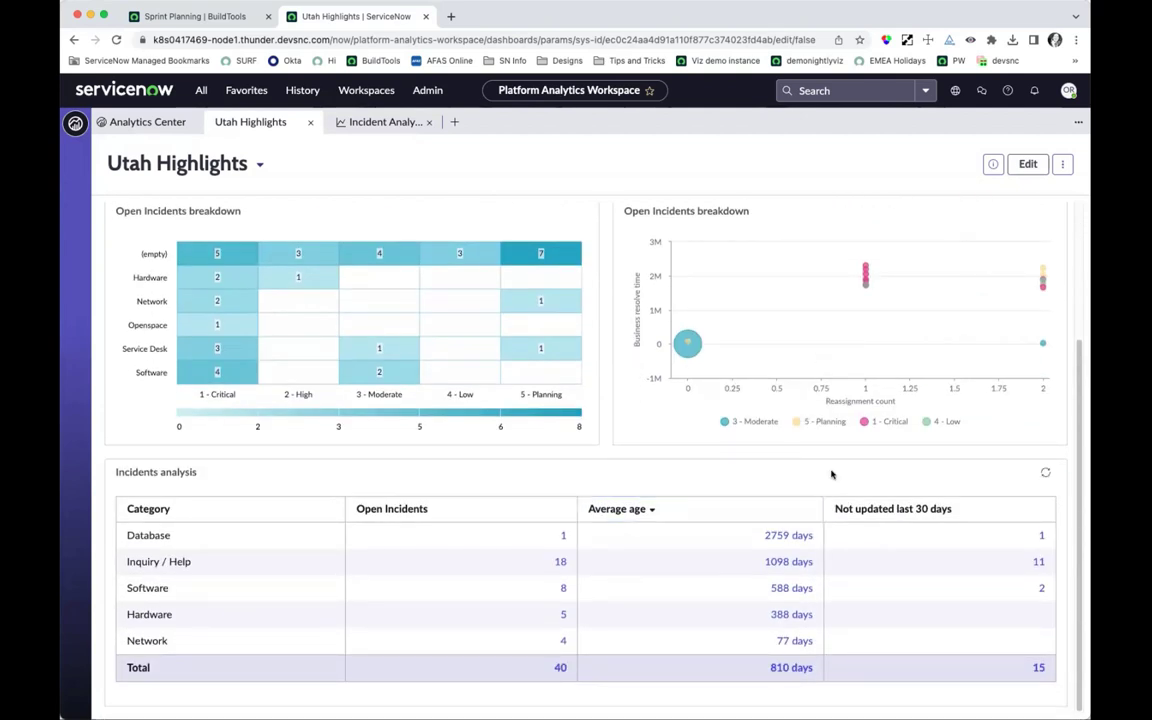
- Reopen the dashboard for editing and add a new tab containing a Pivot Table data visualization
{"action": "left_click", "coordinate": [1027, 166]}
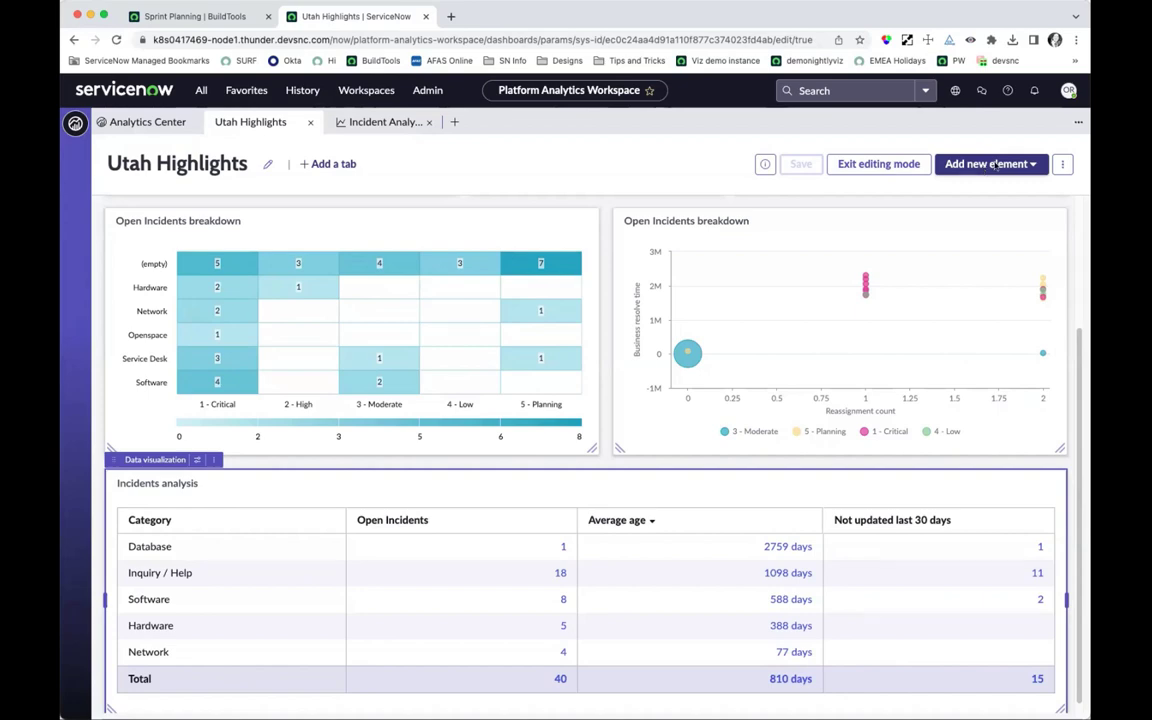
{"action": "left_click", "coordinate": [322, 166]}
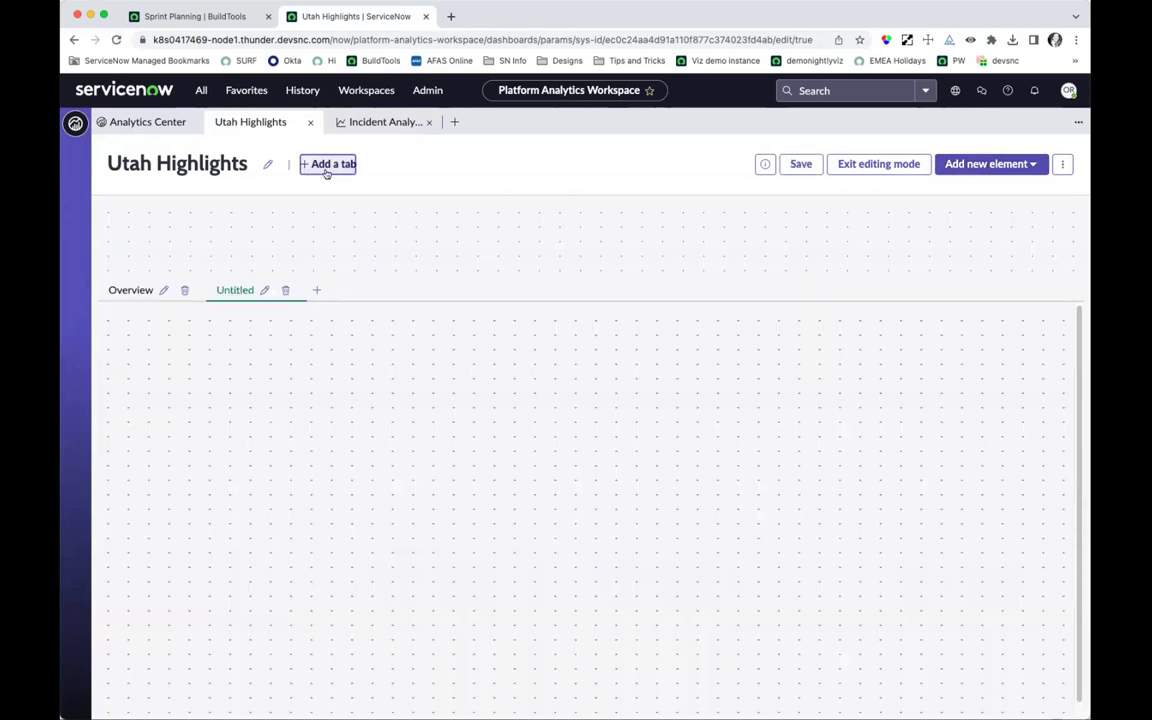
{"action": "left_click", "coordinate": [968, 163]}
{"action": "left_click", "coordinate": [975, 335]}
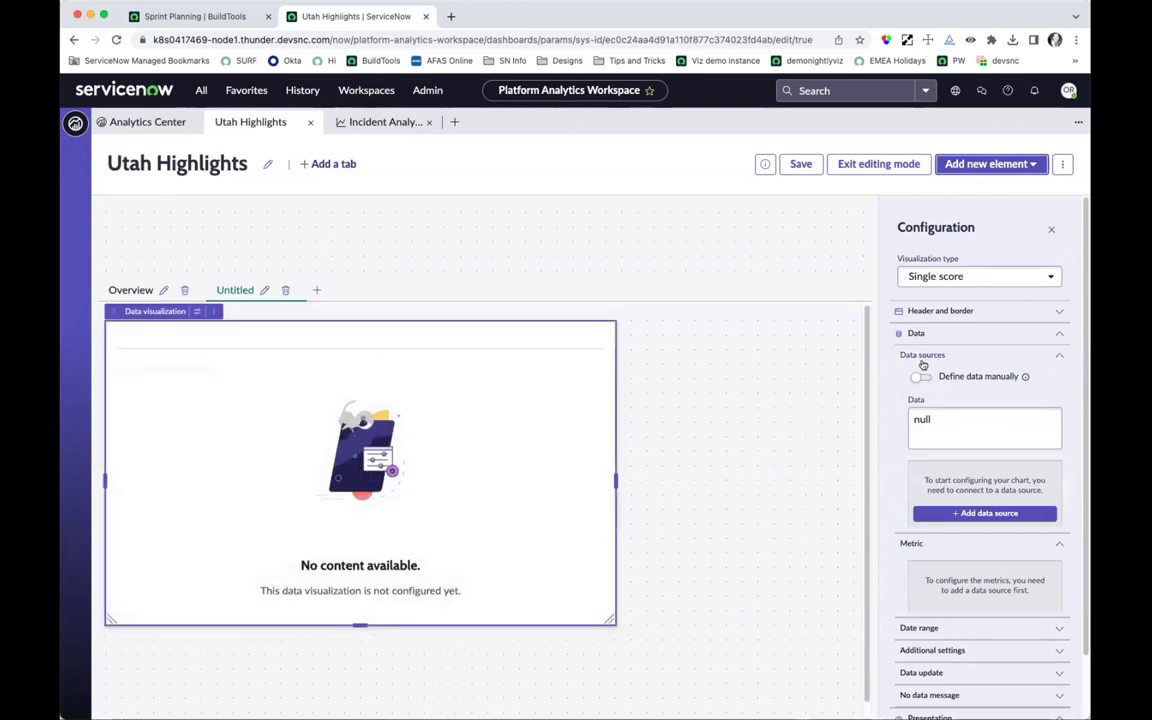
{"action": "left_click", "coordinate": [926, 276]}
{"action": "scroll", "coordinate": [964, 440], "scroll_direction": "down", "scroll_amount": 1}
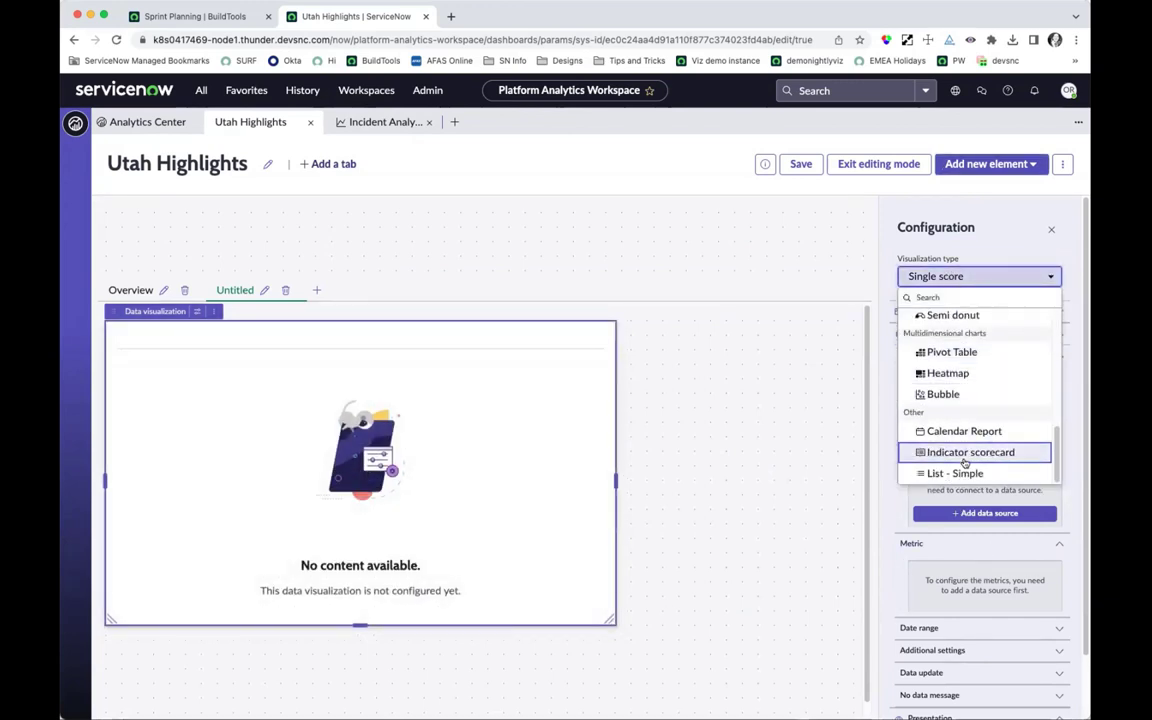
{"action": "left_click", "coordinate": [950, 354]}
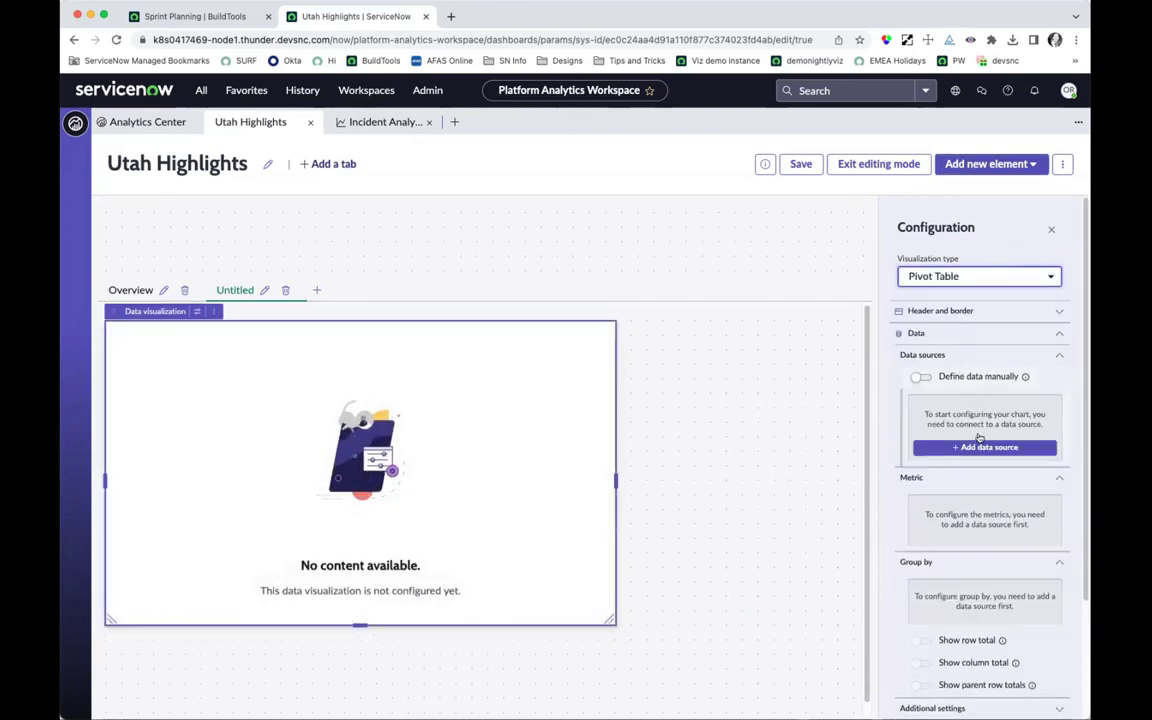
- Add the Incident [incident] table as the pivot table's data source without any filter conditions
{"action": "left_click", "coordinate": [983, 447]}
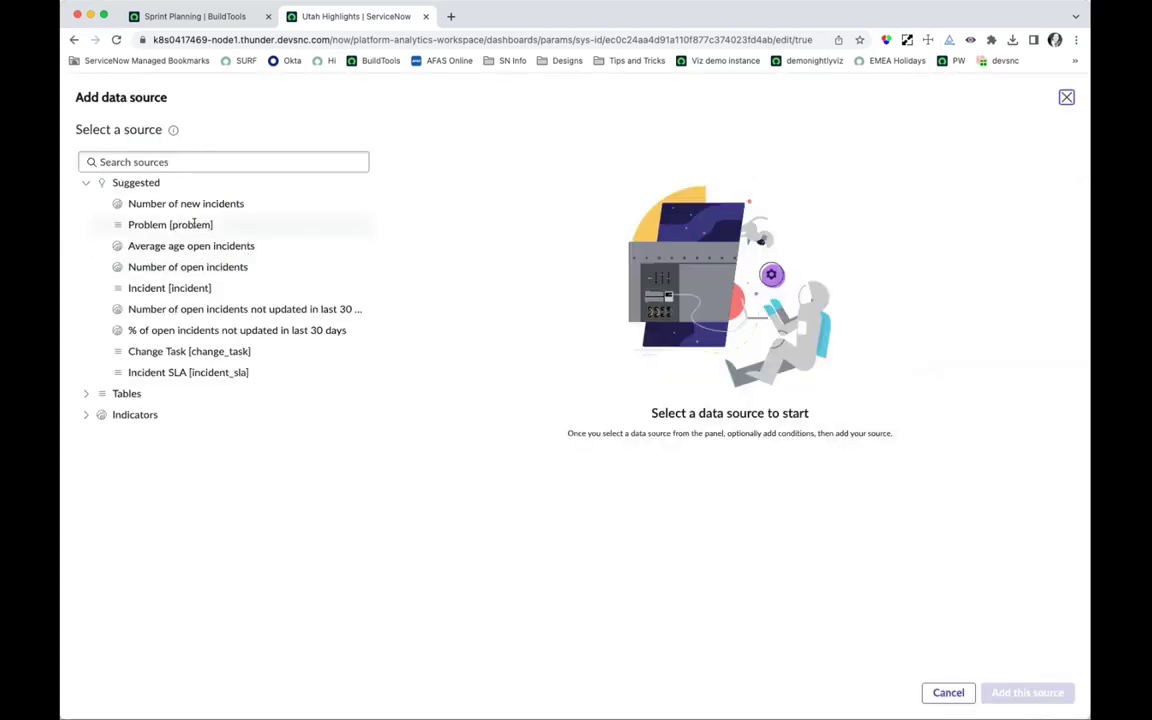
{"action": "left_click", "coordinate": [162, 288]}
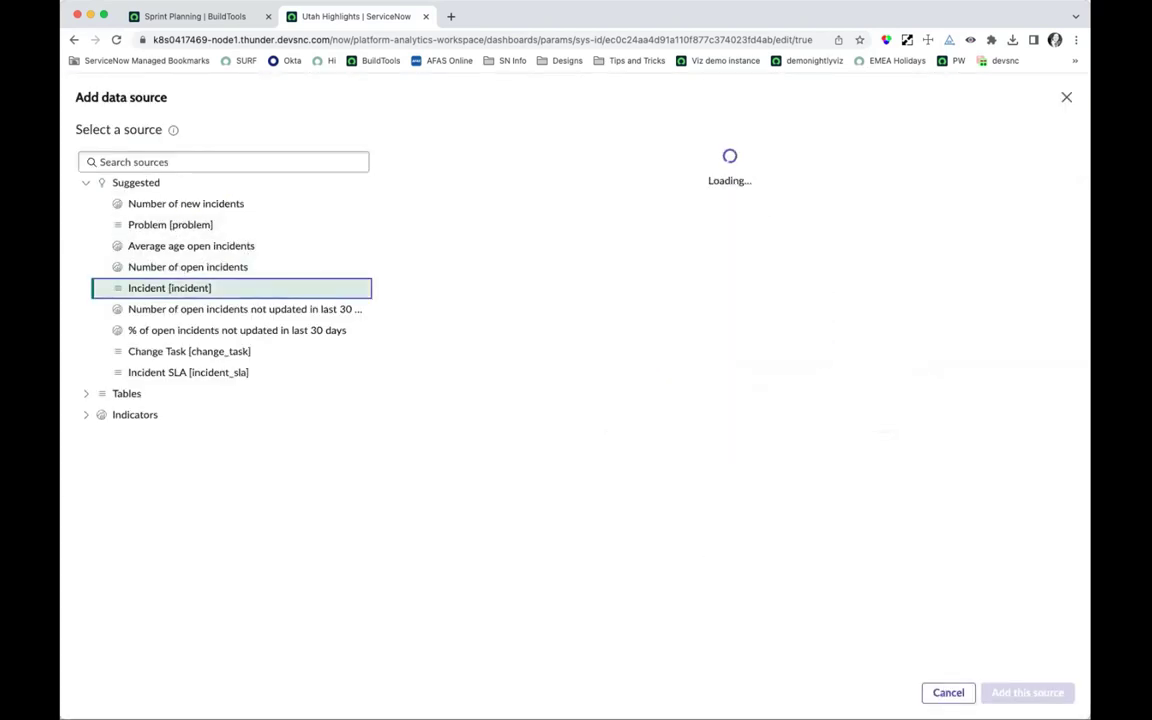
{"action": "left_click", "coordinate": [422, 274]}
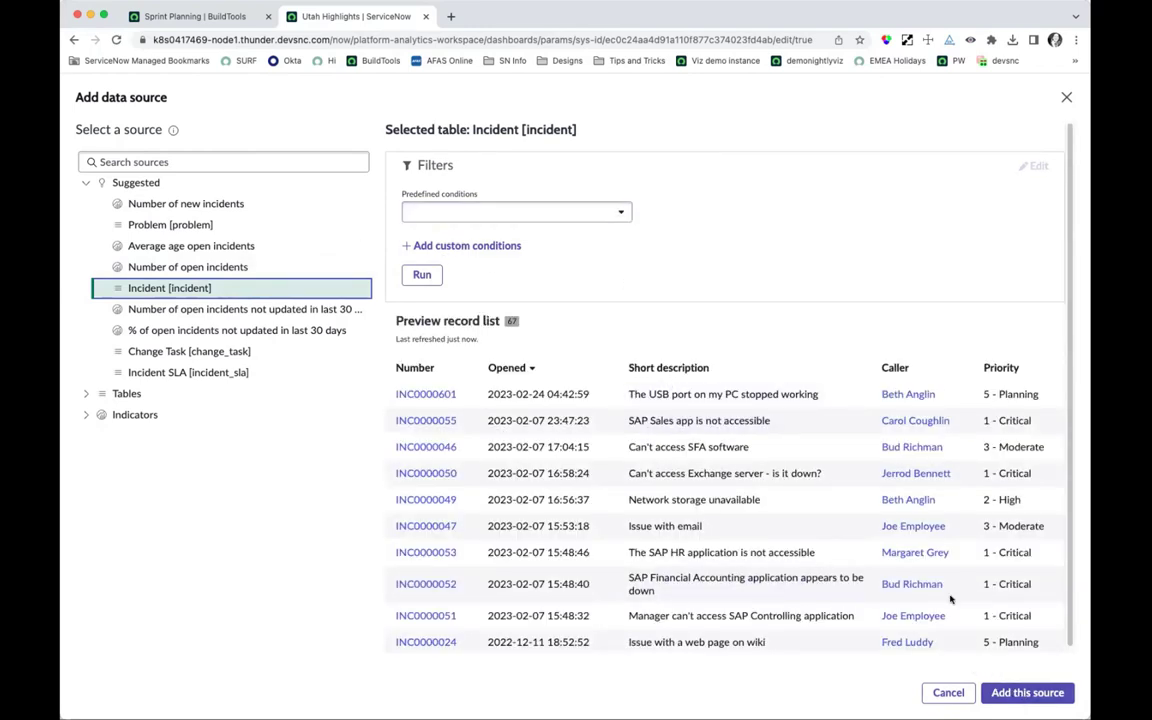
{"action": "left_click", "coordinate": [1027, 692]}
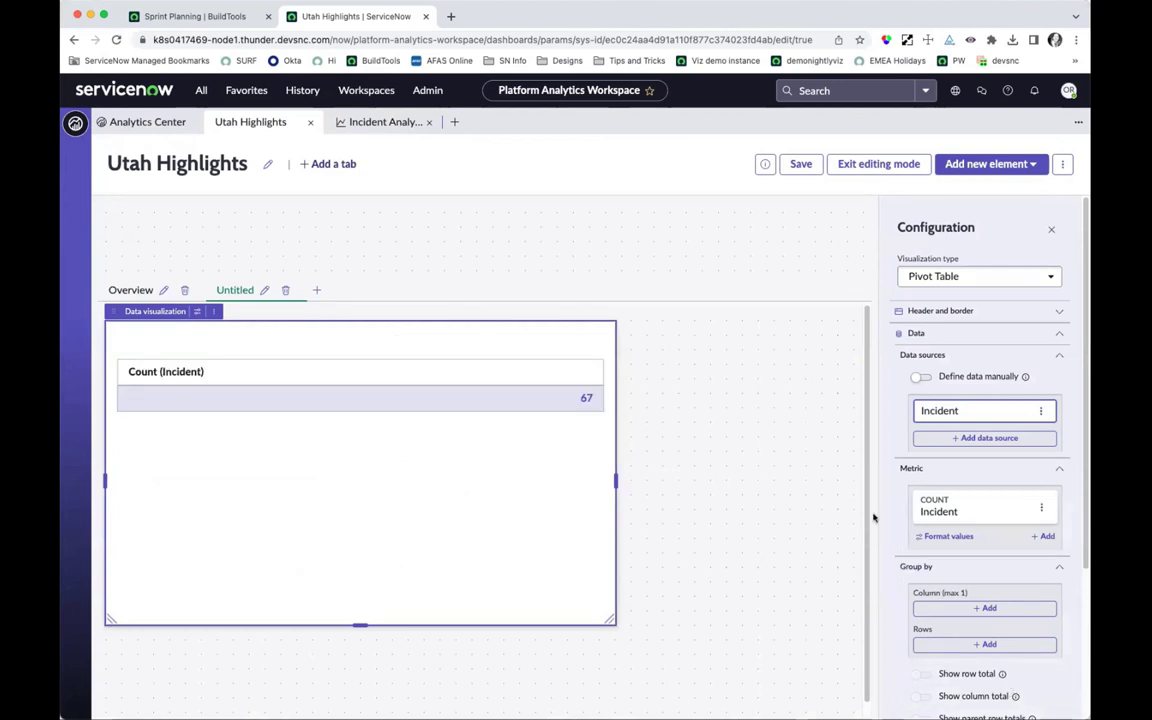
- Add a second metric to the pivot table using the Average aggregation on Business duration
{"action": "left_click", "coordinate": [1042, 537]}
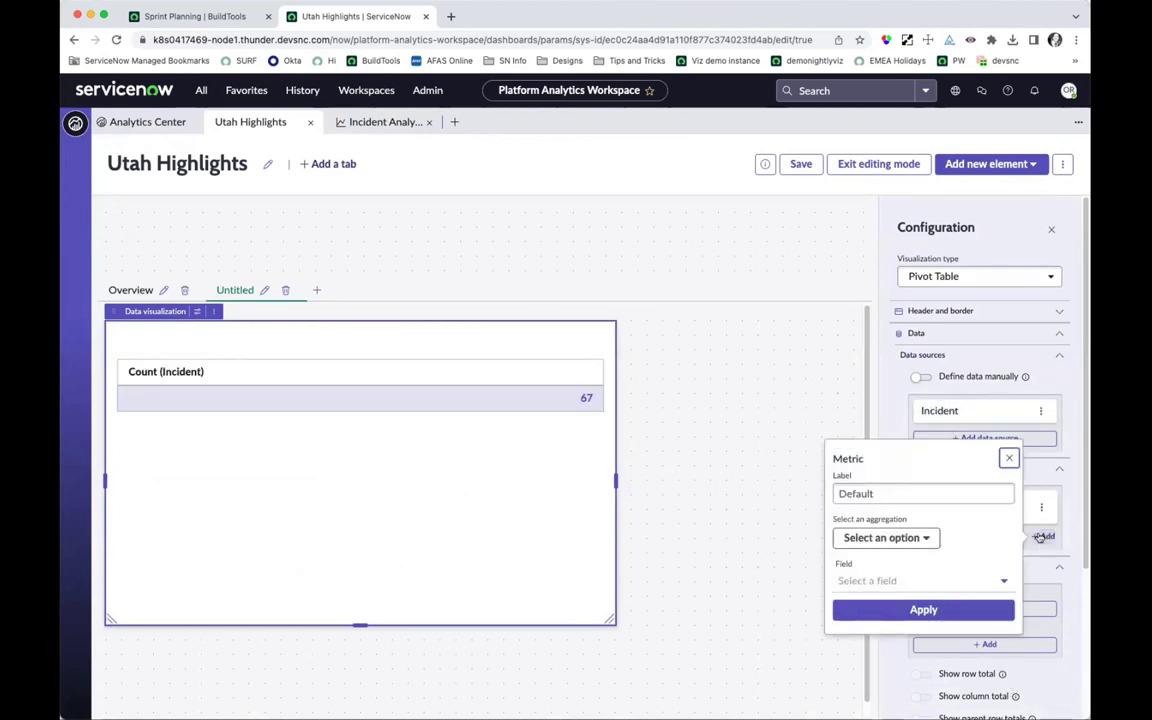
{"action": "left_click", "coordinate": [897, 539]}
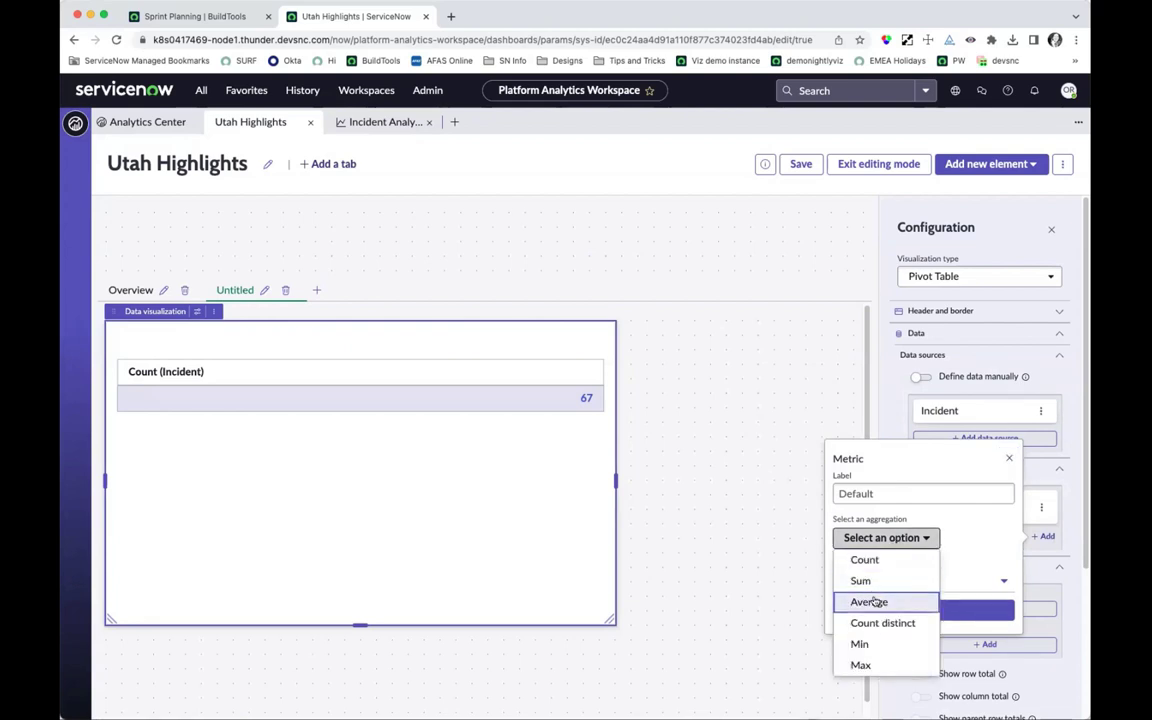
{"action": "left_click", "coordinate": [878, 601]}
{"action": "left_click", "coordinate": [918, 609]}
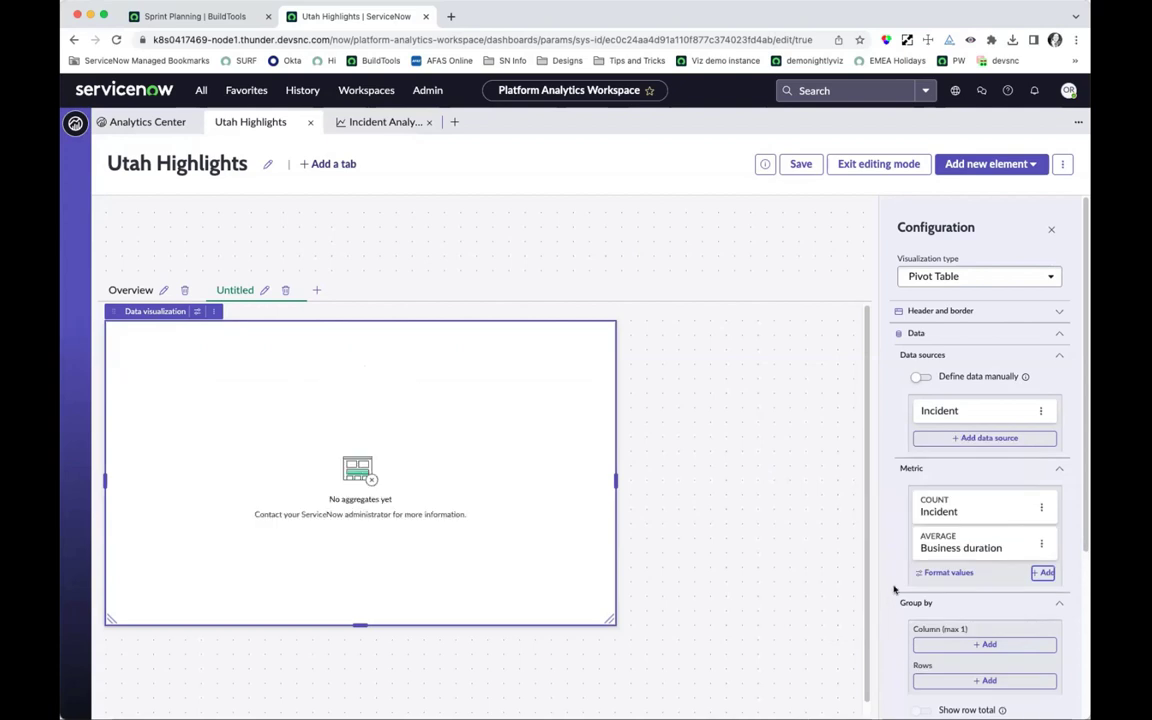
- Group the pivot table's rows by Priority with a maximum of 10 groups
{"action": "left_click", "coordinate": [958, 679]}
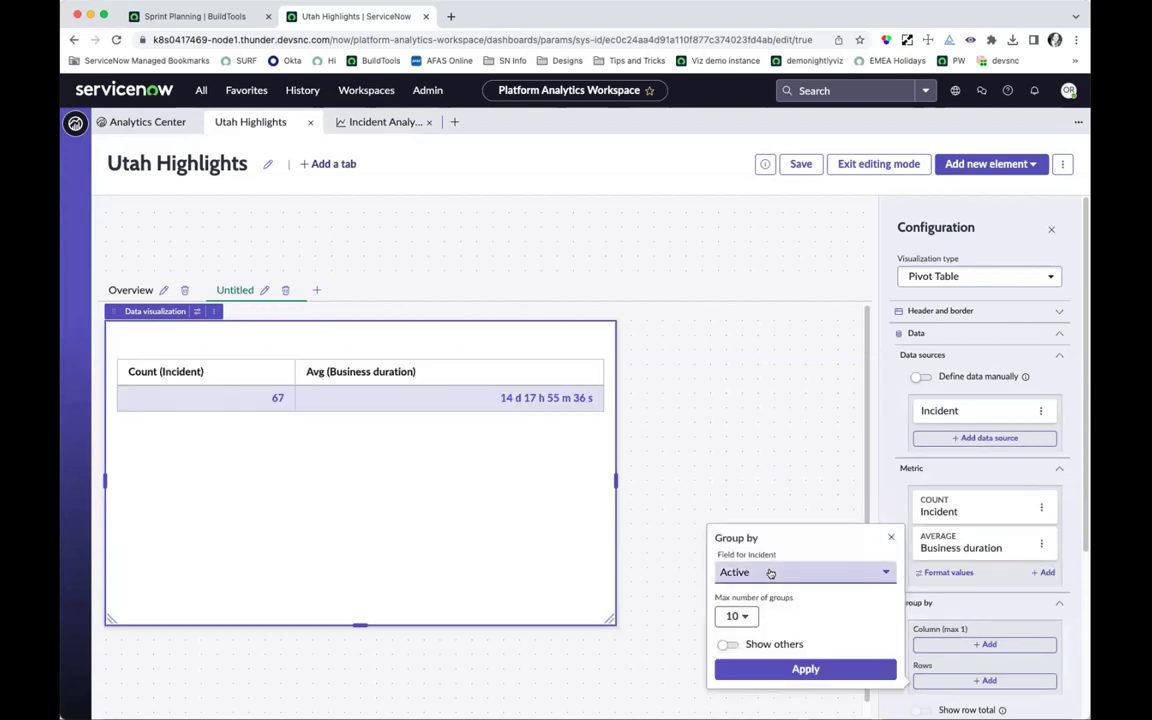
{"action": "left_click", "coordinate": [767, 572]}
{"action": "type", "text": "prio"}
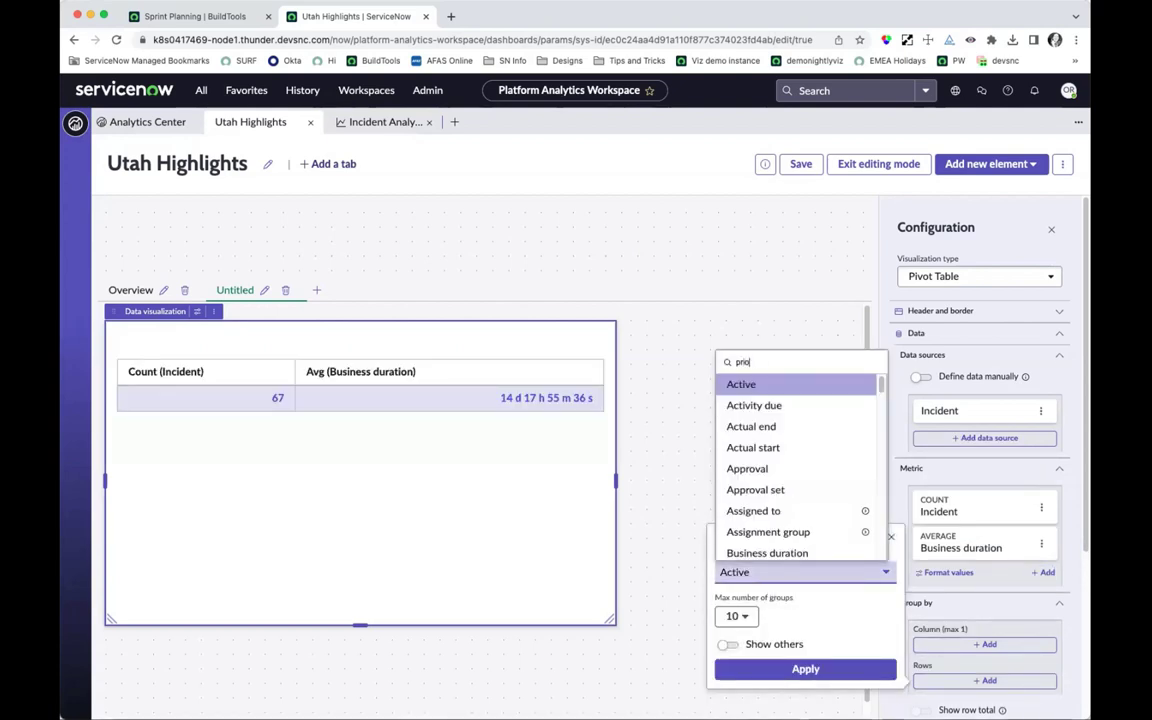
{"action": "left_click", "coordinate": [757, 408]}
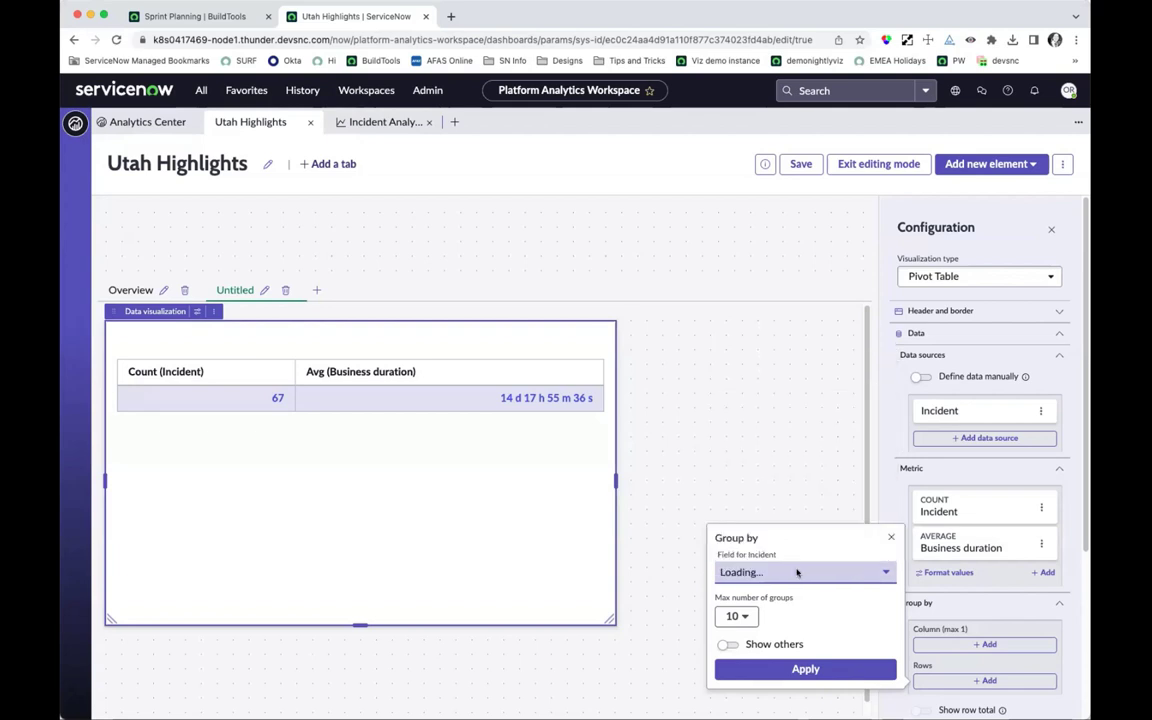
{"action": "left_click", "coordinate": [799, 666]}
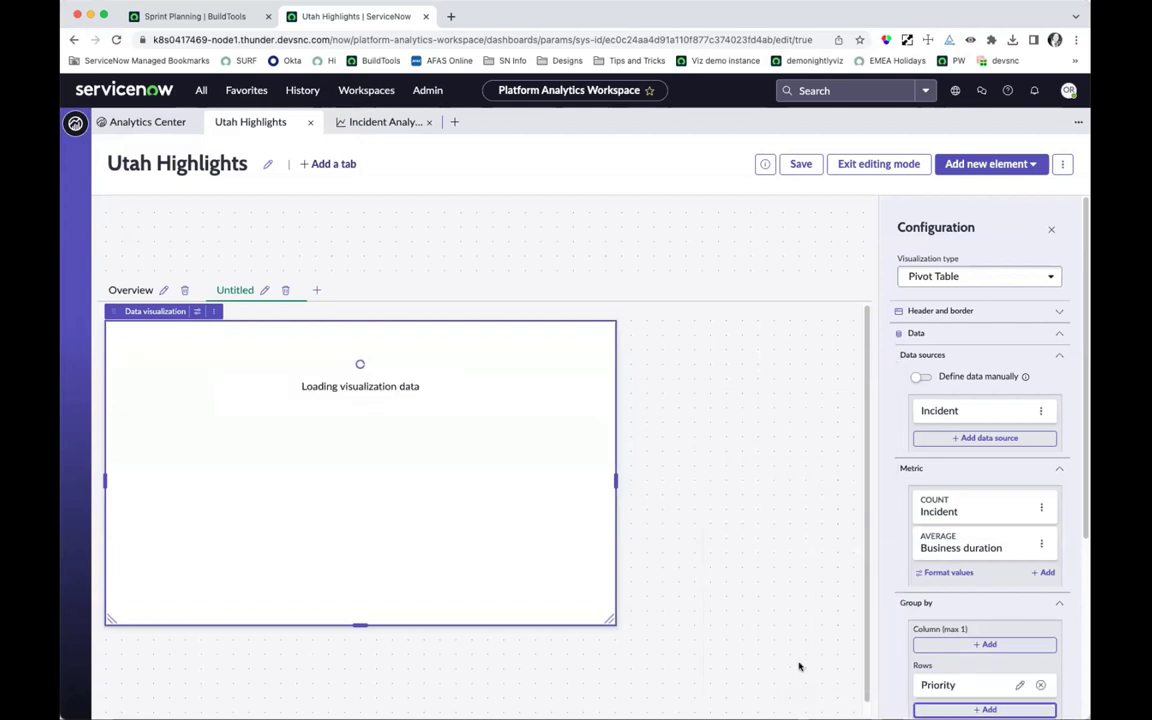
- Add the Problem [problem] table as a second data source for the pivot table
{"action": "left_click", "coordinate": [982, 438]}
{"action": "left_click", "coordinate": [122, 226]}
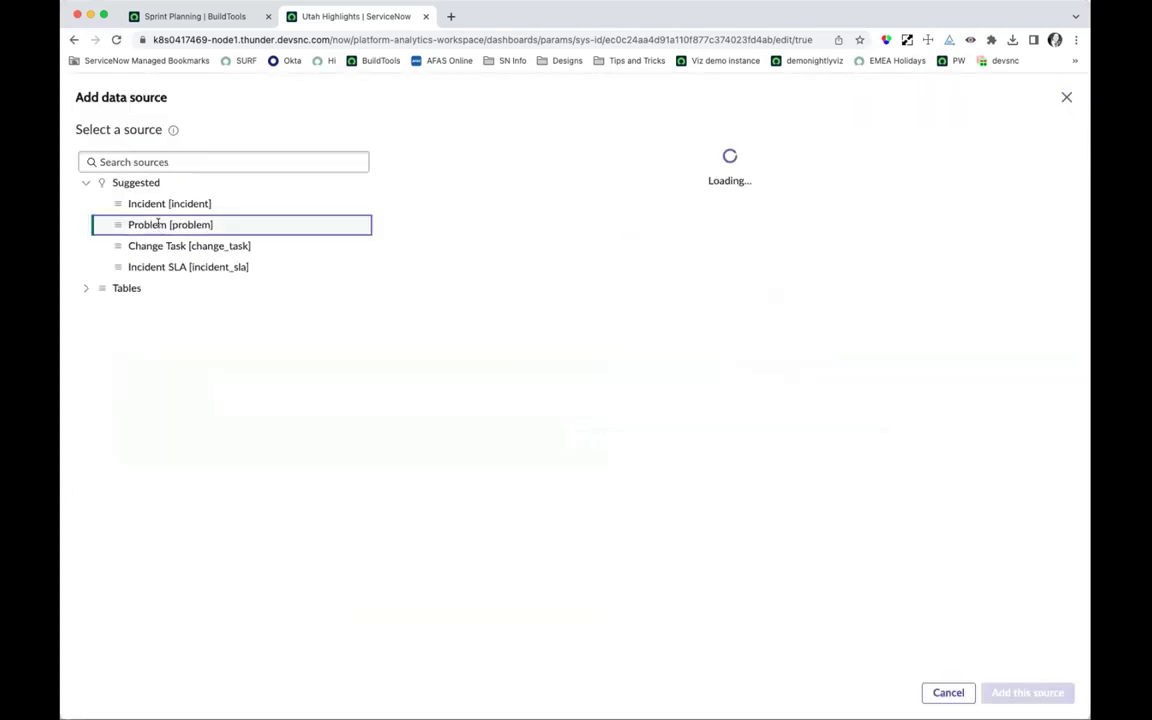
{"action": "left_click", "coordinate": [1020, 692]}
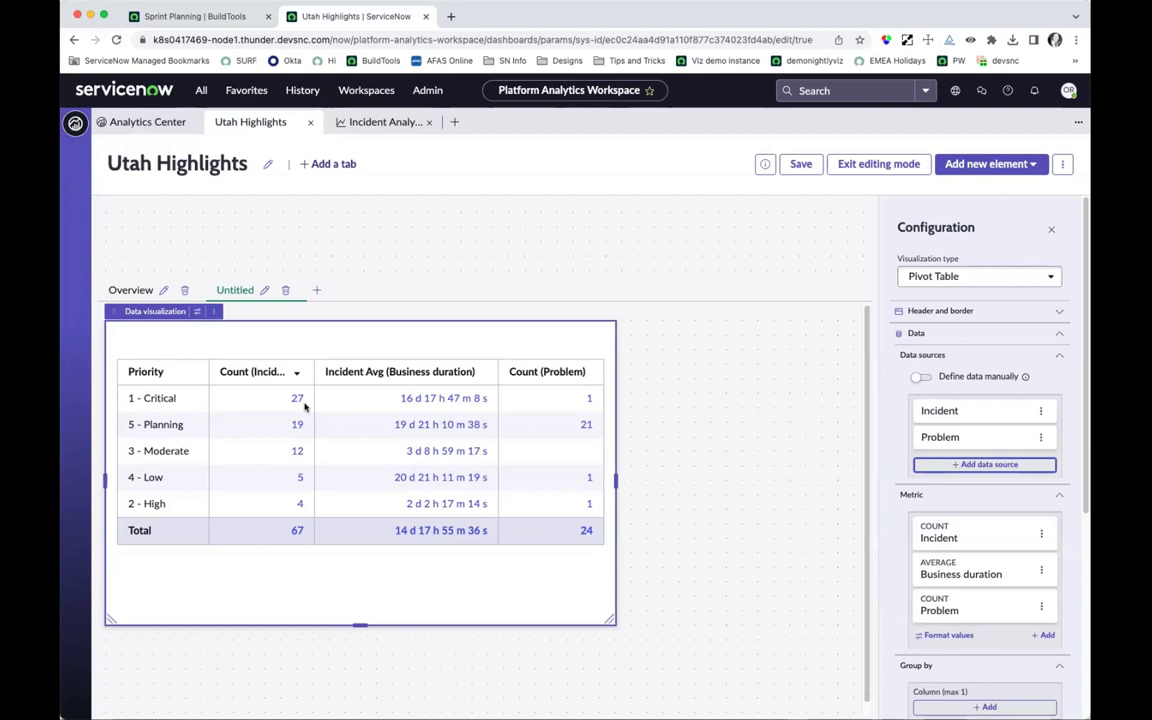
- Label the Incident count metric "Incidents" and apply the change
{"action": "left_click", "coordinate": [938, 533]}
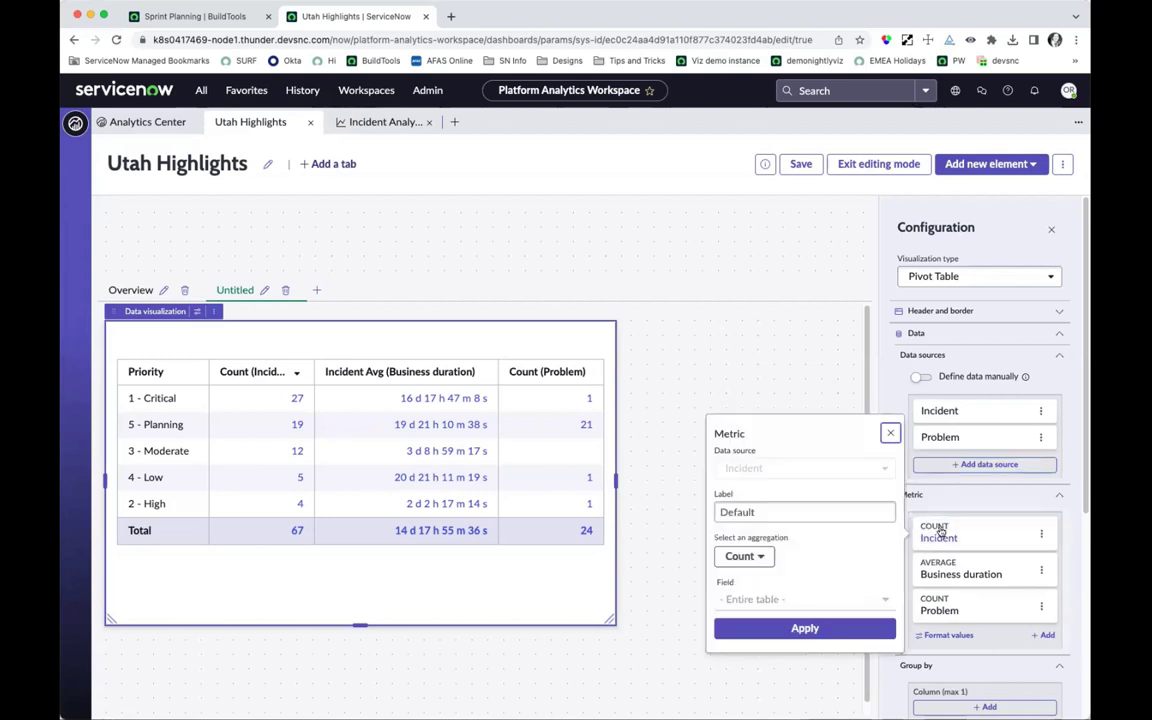
{"action": "left_click", "coordinate": [763, 513]}
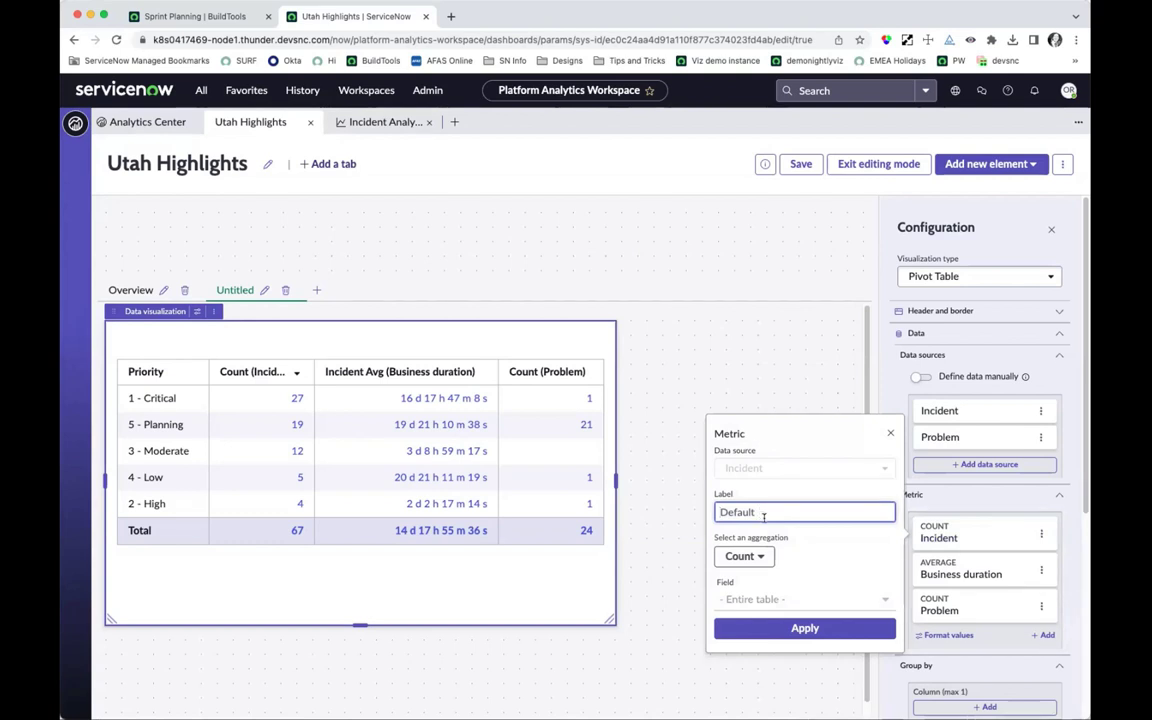
{"action": "type", "text": "Incidents"}
{"action": "left_click", "coordinate": [785, 629]}
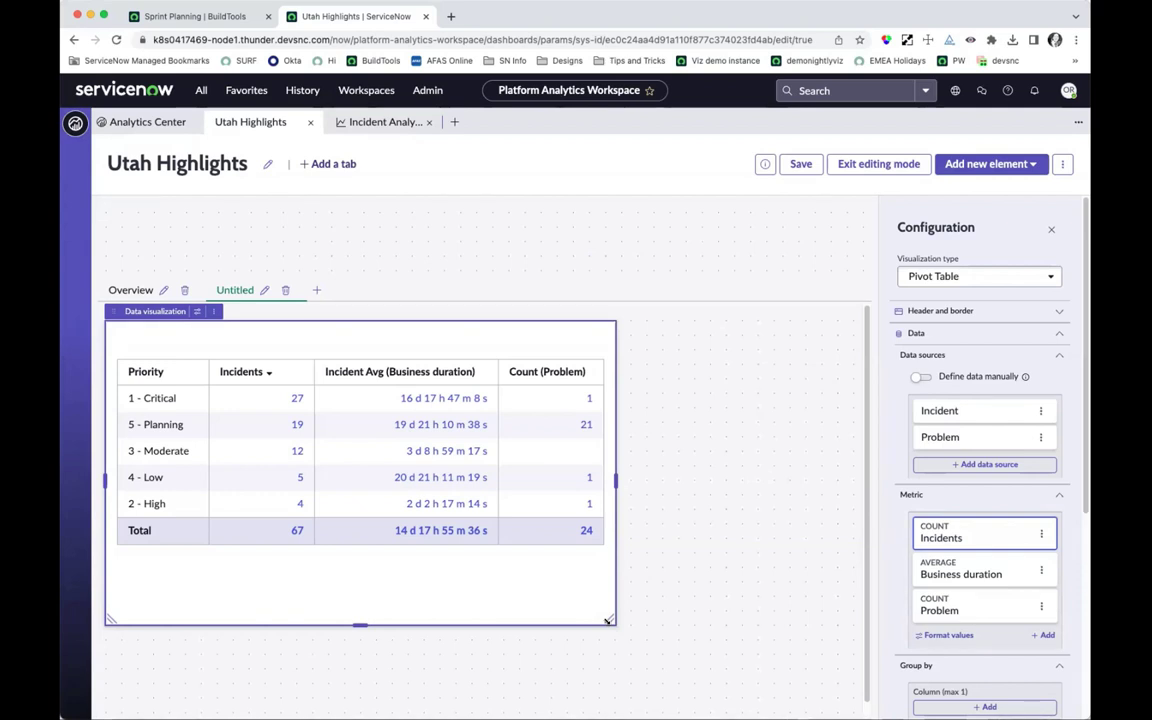
- Shrink the pivot table in width and height, and add a new data visualization element beside it
{"action": "left_click_drag", "start_coordinate": [607, 621], "coordinate": [522, 586]}
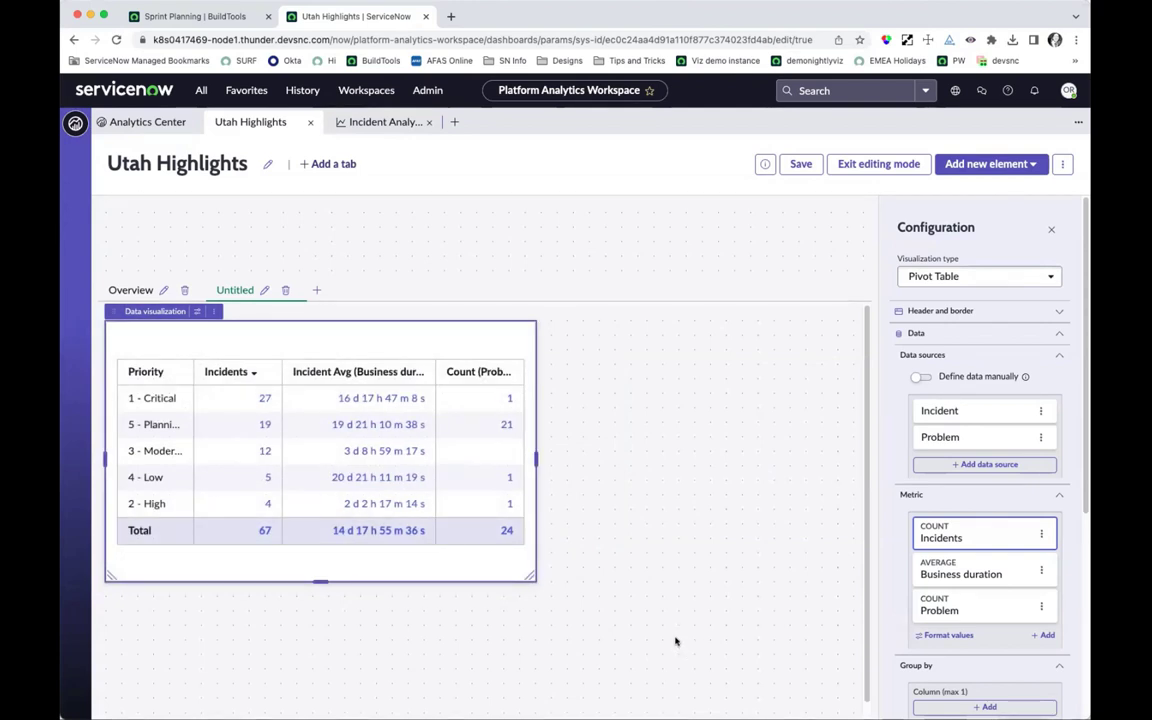
{"action": "left_click", "coordinate": [1002, 169]}
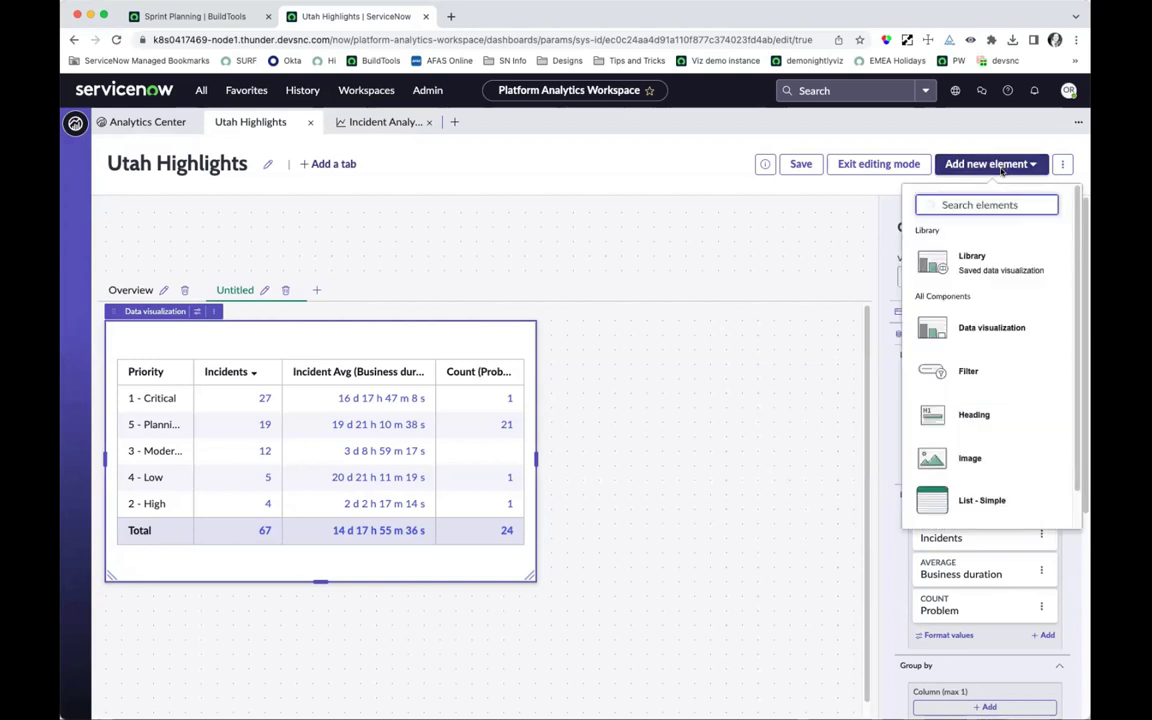
{"action": "left_click", "coordinate": [980, 328]}
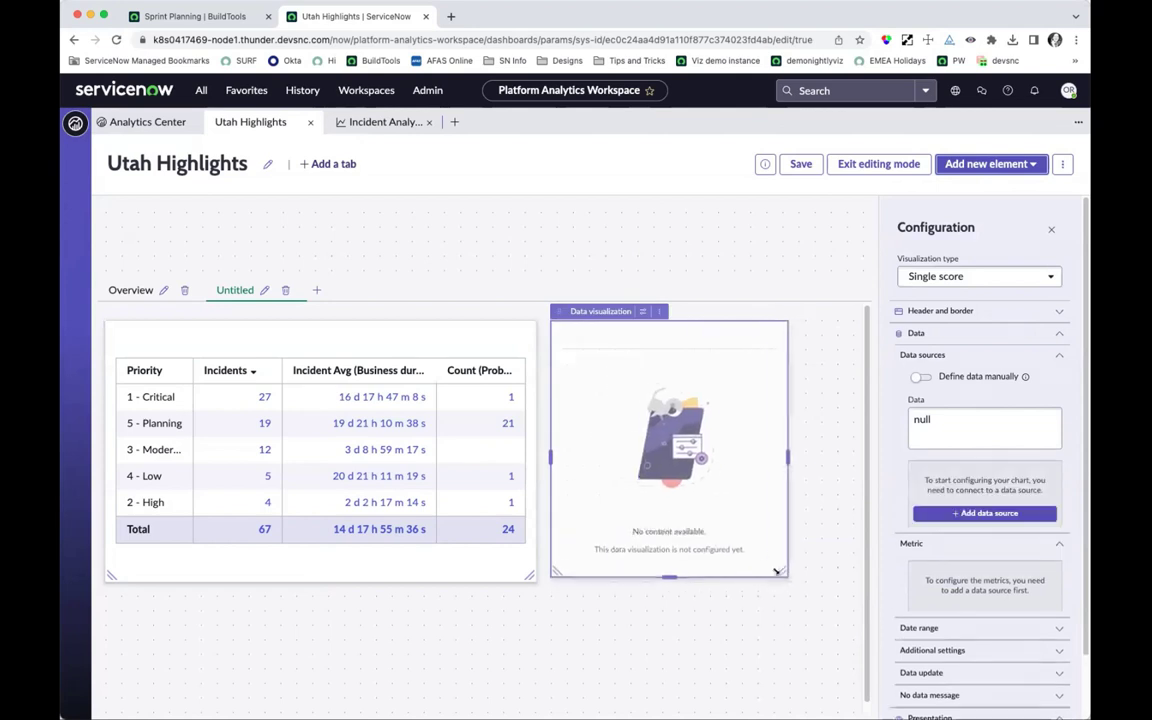
- Make the new visualization a Column chart and add the A10 Load Balancer [cmdb_ci_lb_a10] table as its data source
{"action": "left_click", "coordinate": [972, 277]}
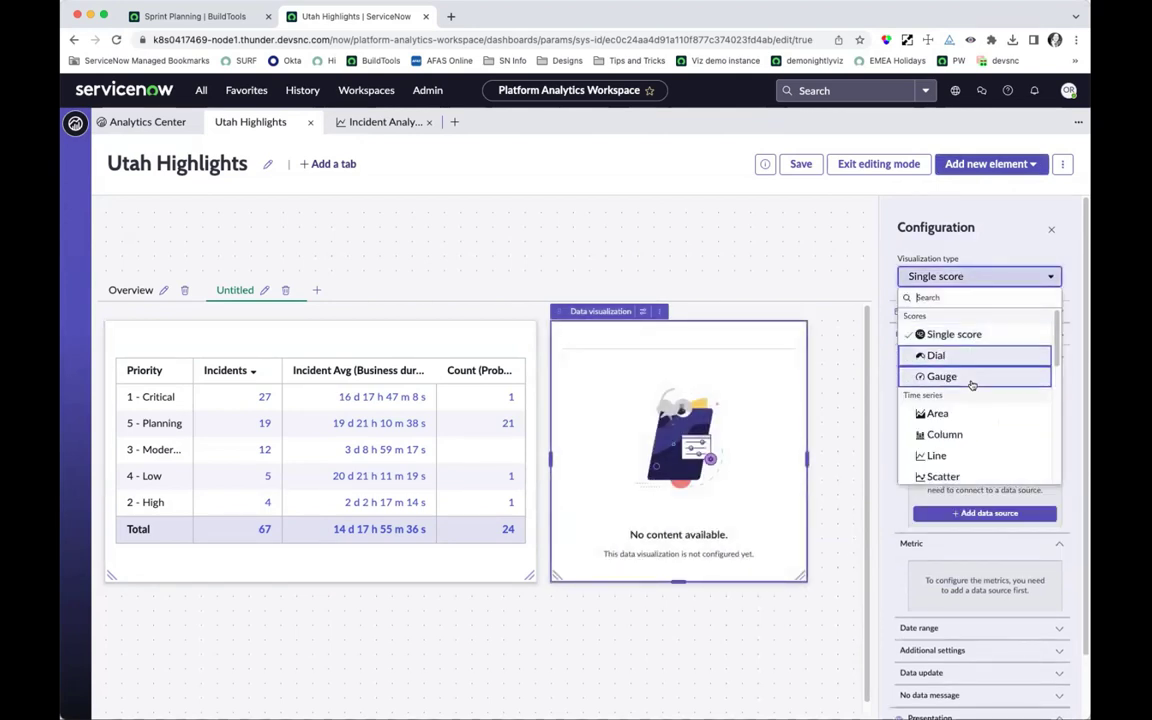
{"action": "left_click", "coordinate": [945, 434]}
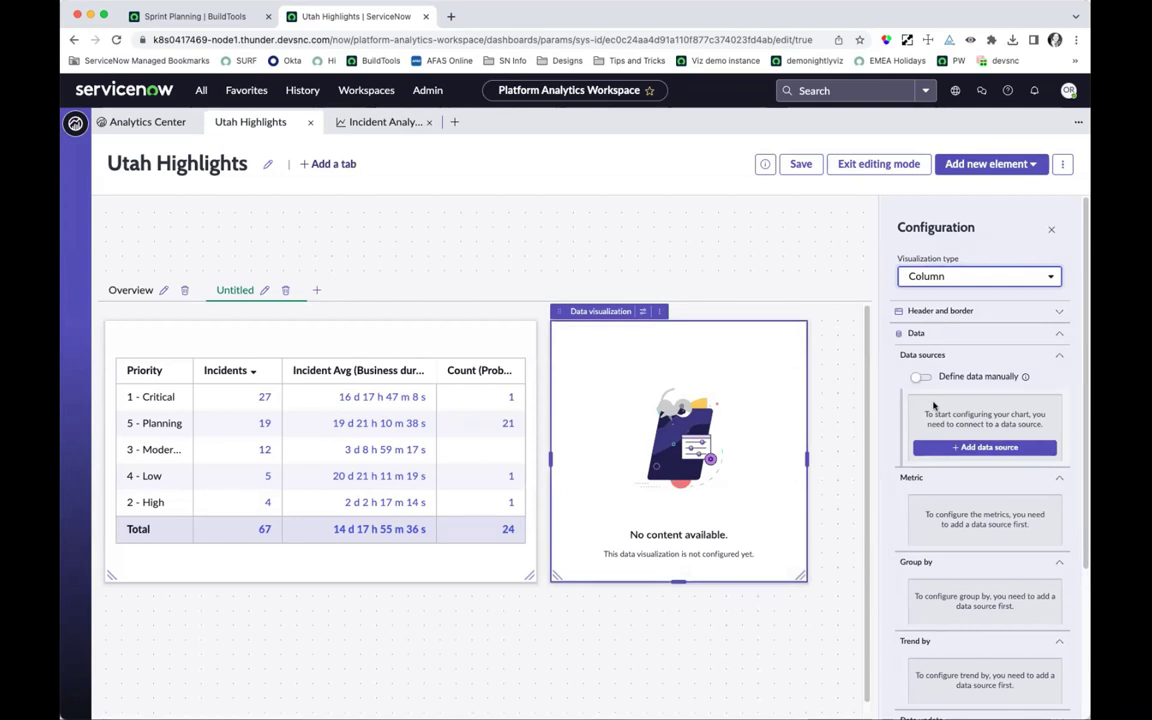
{"action": "left_click", "coordinate": [985, 447]}
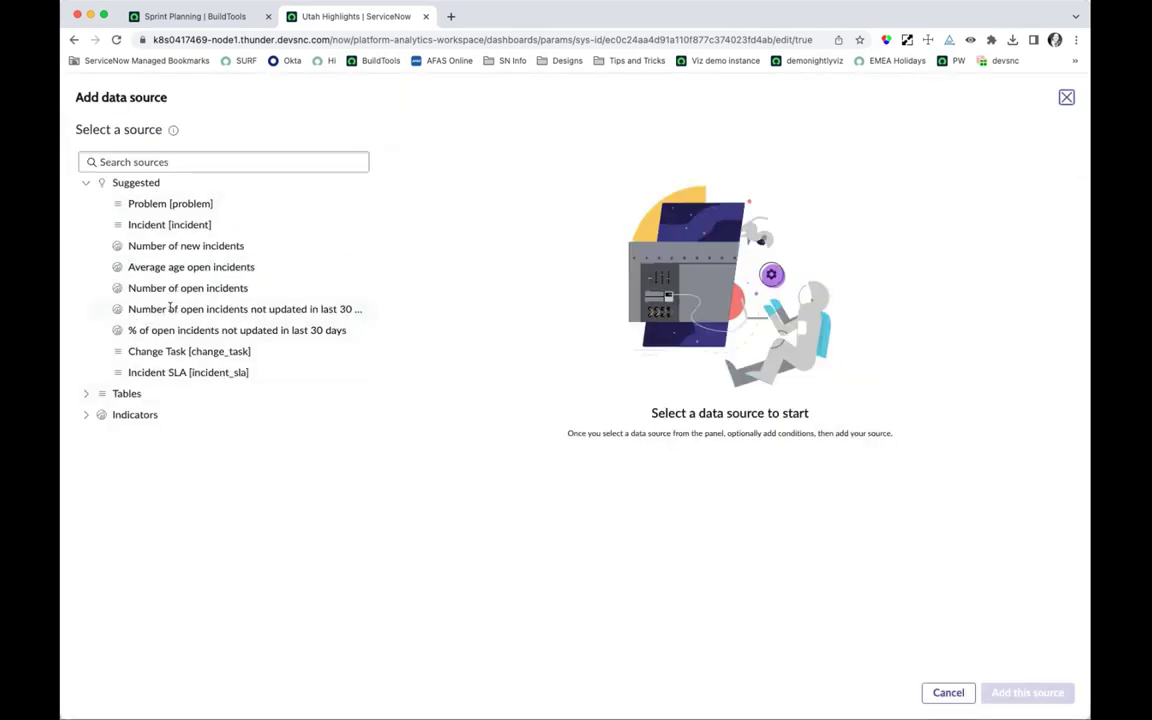
{"action": "left_click", "coordinate": [193, 225]}
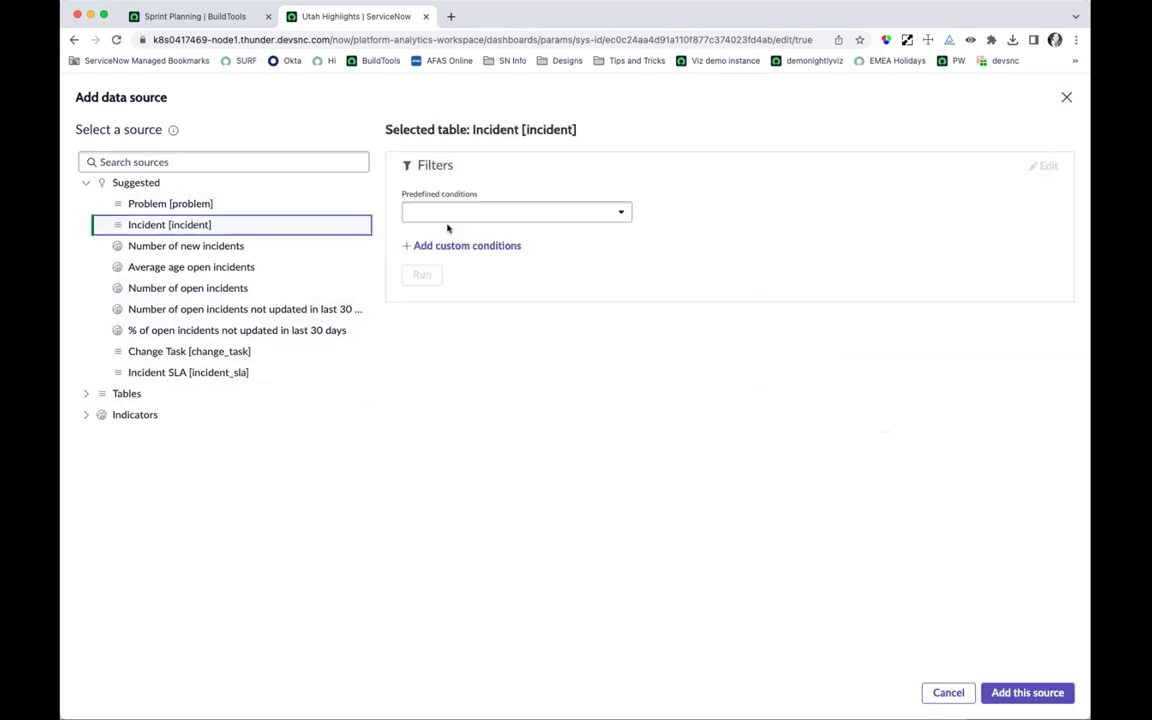
{"action": "left_click", "coordinate": [86, 393]}
{"action": "left_click", "coordinate": [153, 434]}
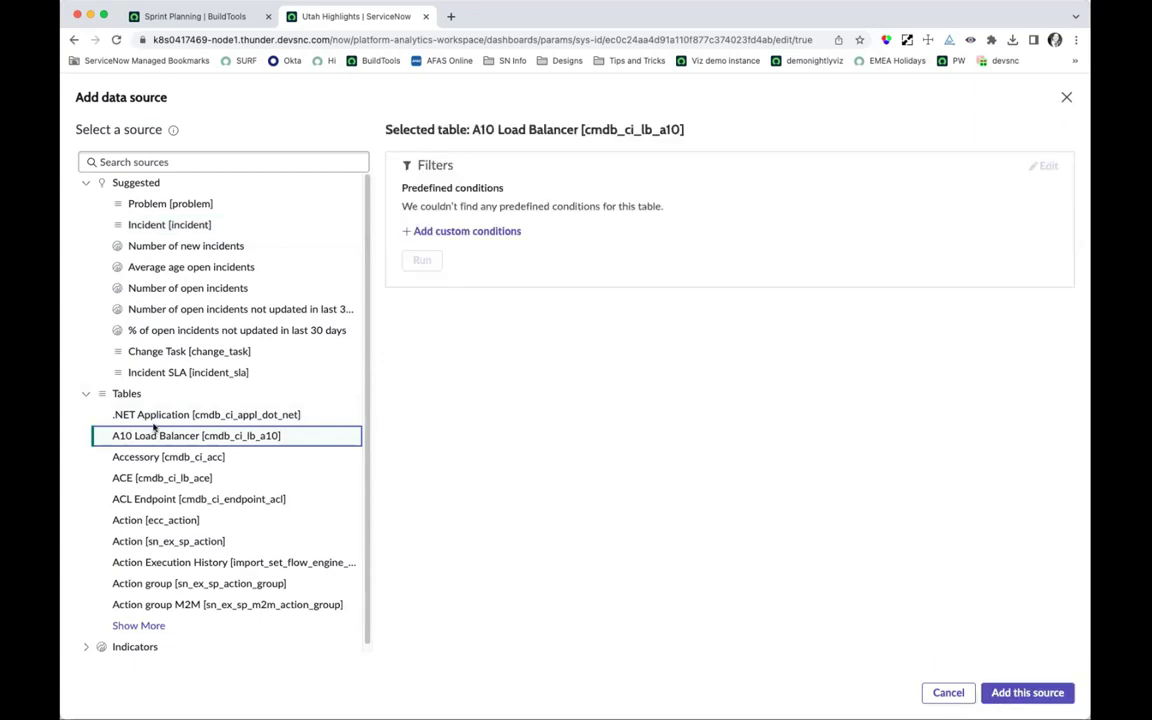
{"action": "left_click", "coordinate": [1038, 694]}
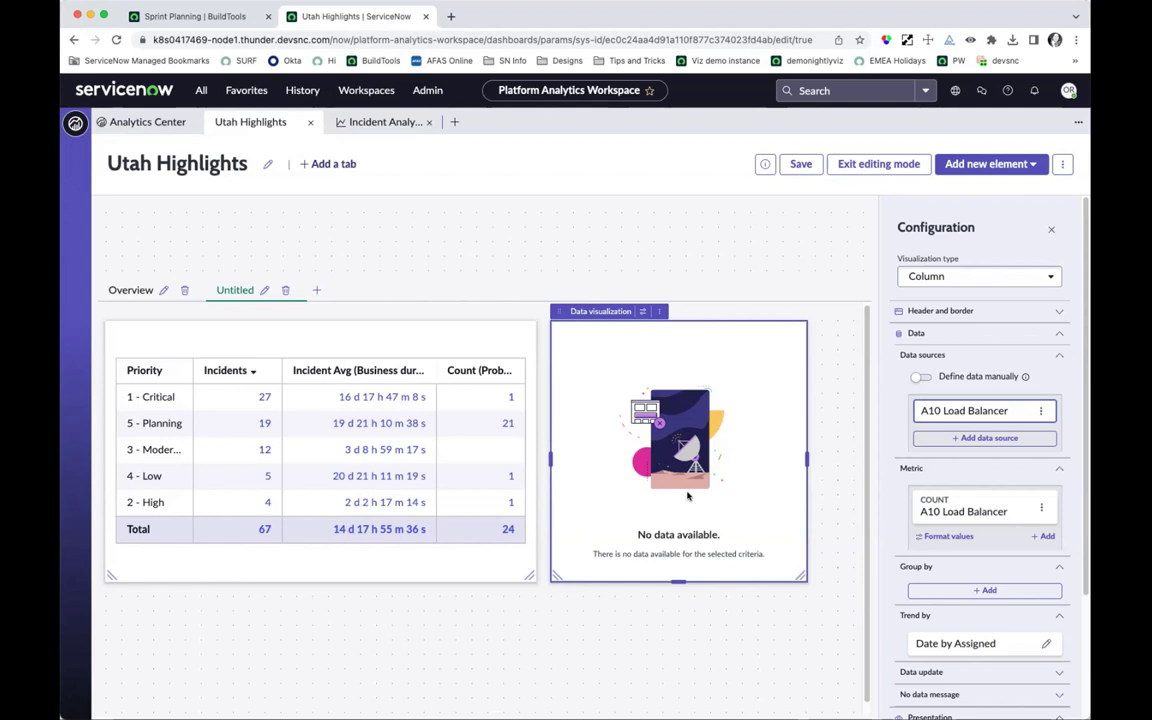
- Turn on the custom no-data message for the column chart and resize the chart to be wider and shorter
{"action": "scroll", "coordinate": [912, 575], "scroll_direction": "down", "scroll_amount": 3}
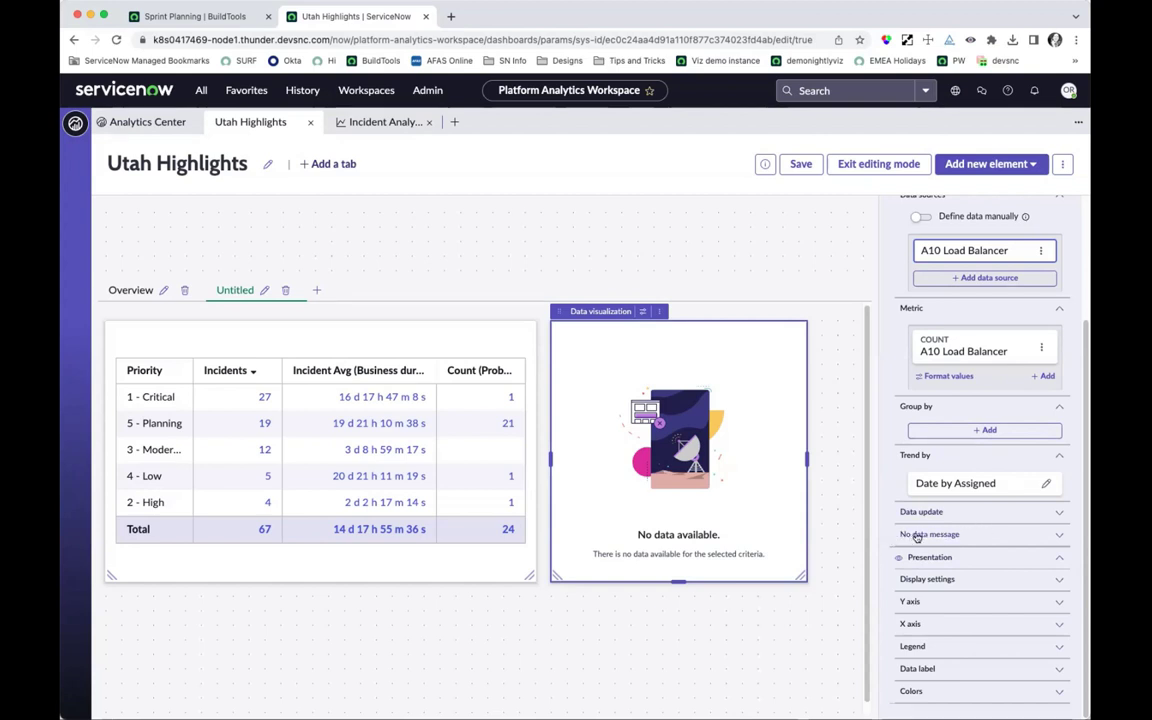
{"action": "left_click", "coordinate": [917, 535]}
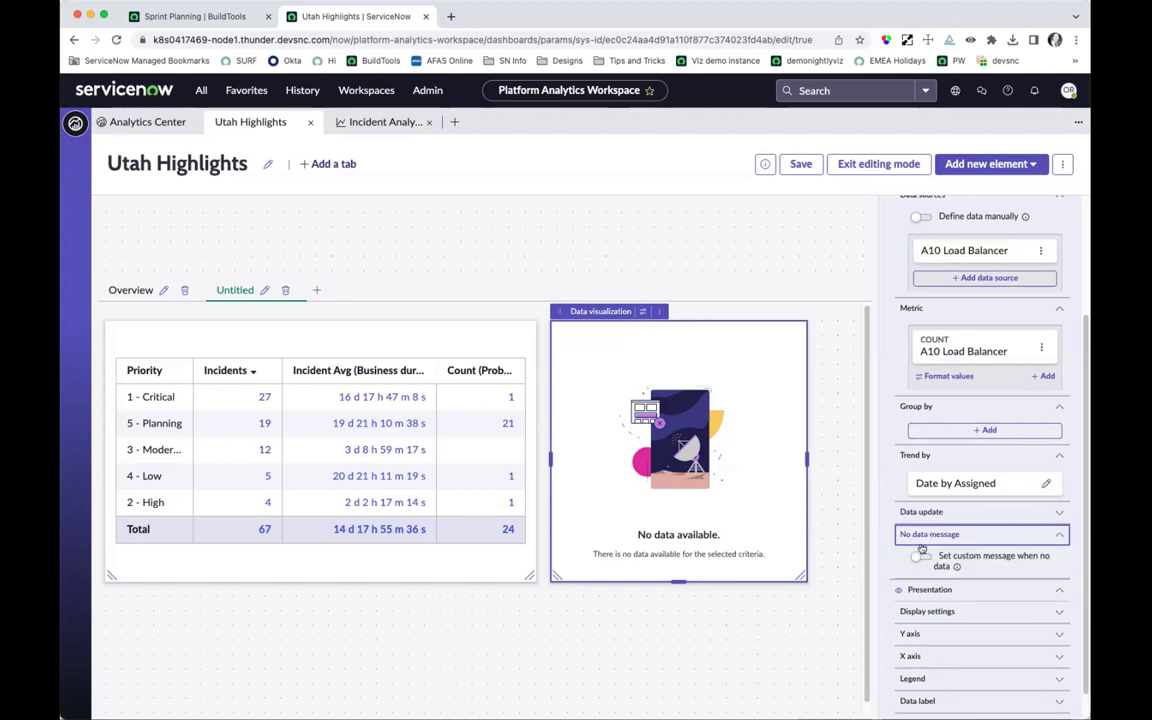
{"action": "left_click", "coordinate": [918, 558]}
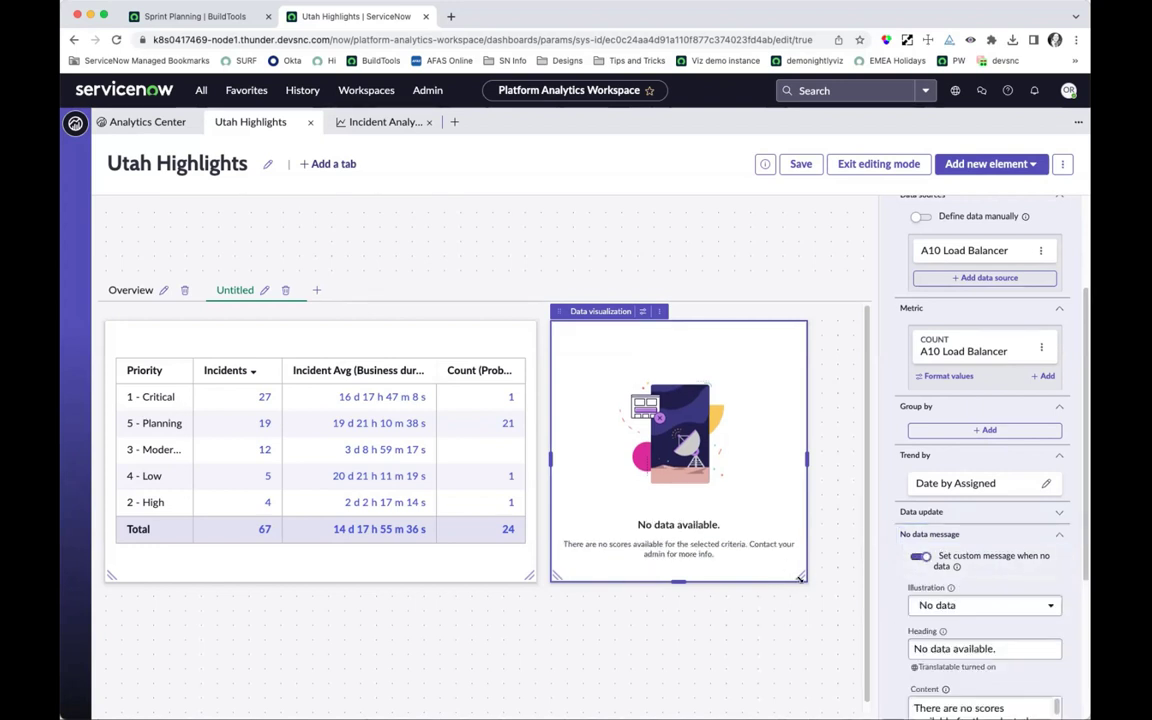
{"action": "left_click_drag", "start_coordinate": [802, 577], "coordinate": [855, 480]}
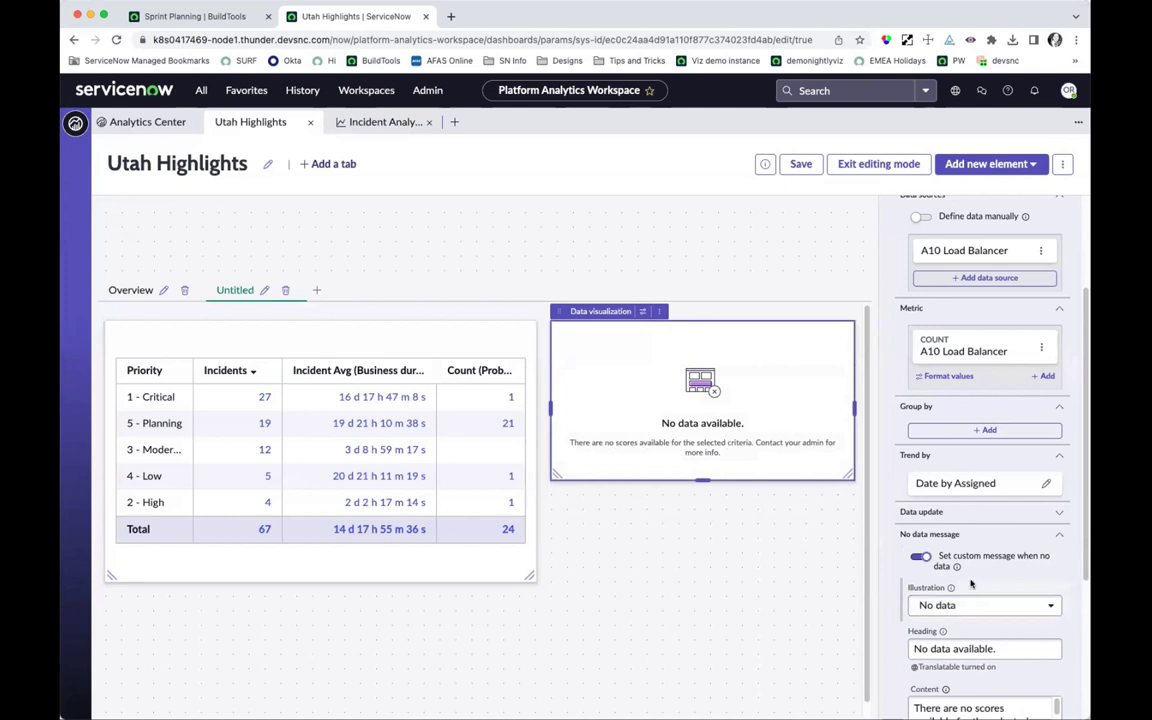
- Set the no-data message's alignment to Horizontal and its illustration to Completed tasks
{"action": "scroll", "coordinate": [972, 581], "scroll_direction": "down", "scroll_amount": 4}
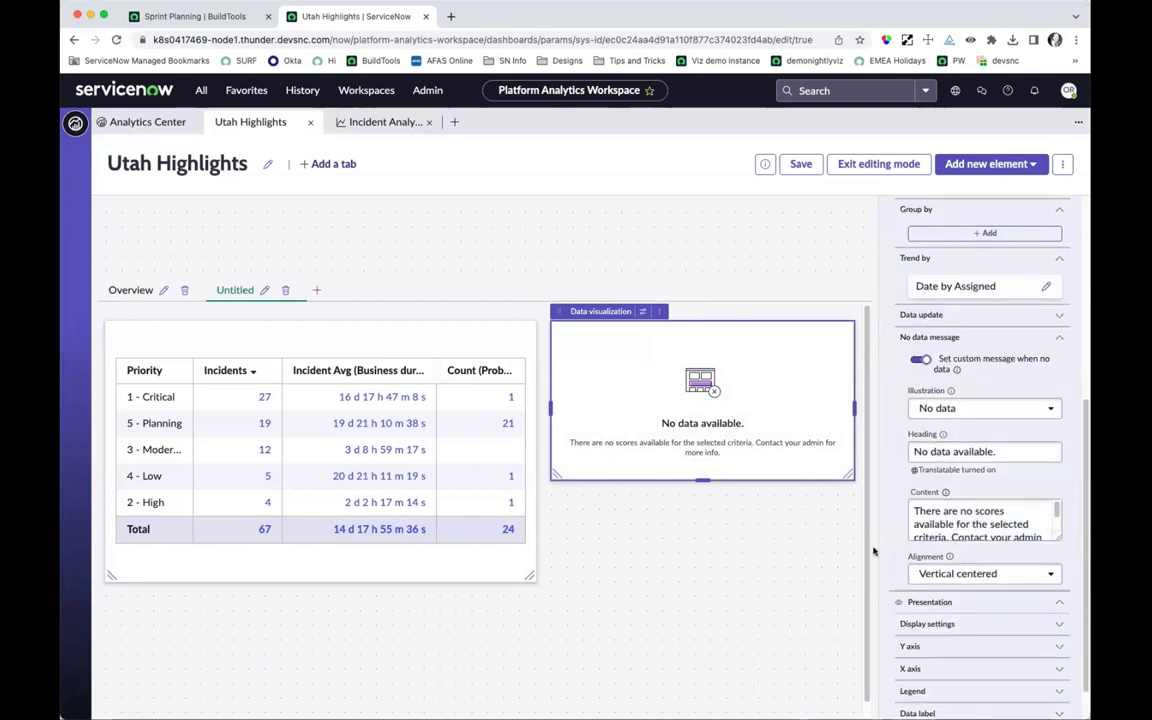
{"action": "left_click", "coordinate": [965, 575]}
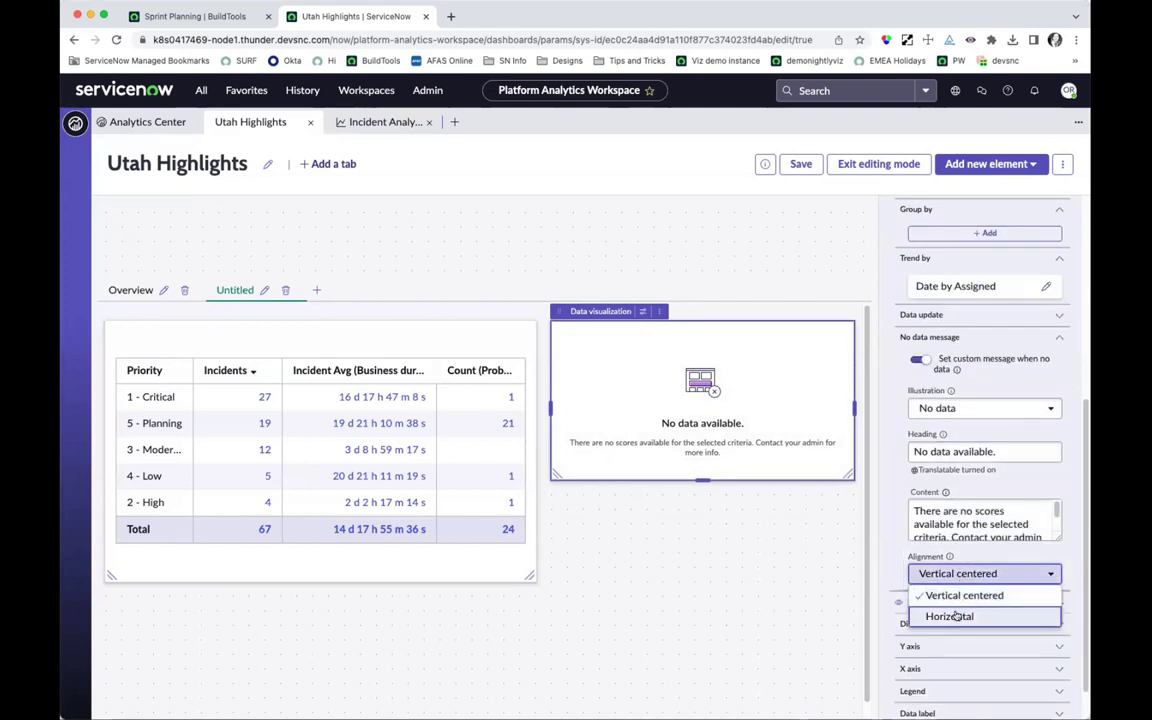
{"action": "left_click", "coordinate": [960, 617]}
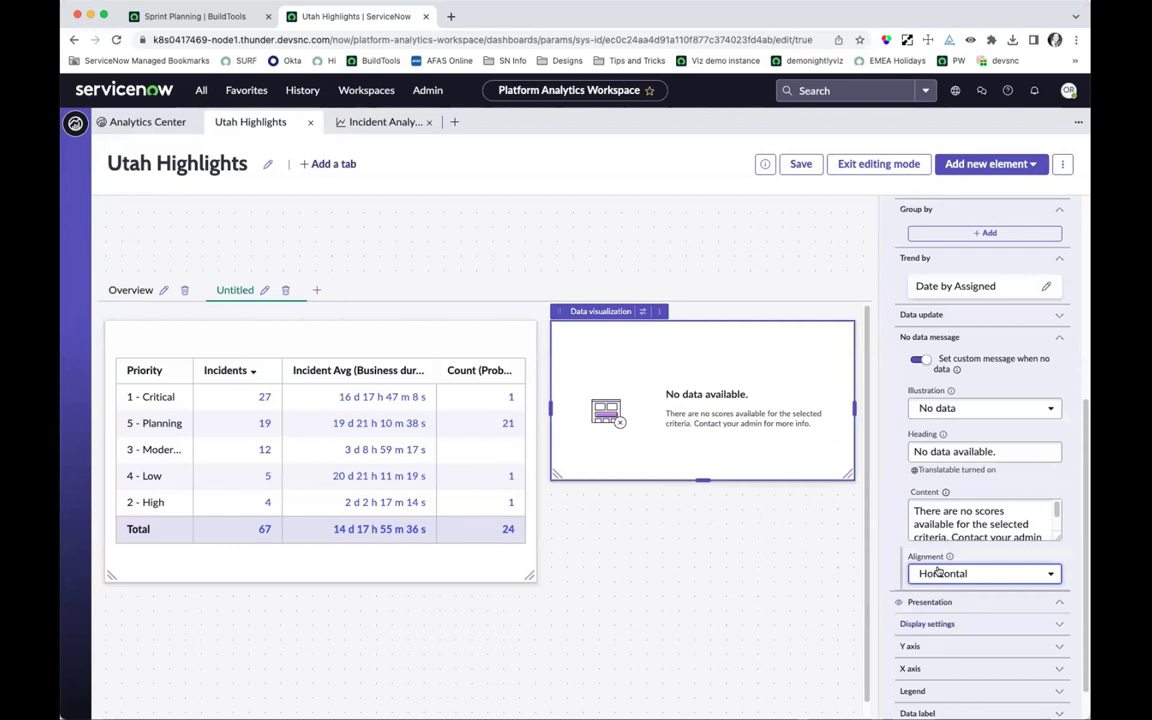
{"action": "left_click", "coordinate": [966, 409]}
{"action": "scroll", "coordinate": [970, 535], "scroll_direction": "down", "scroll_amount": 3}
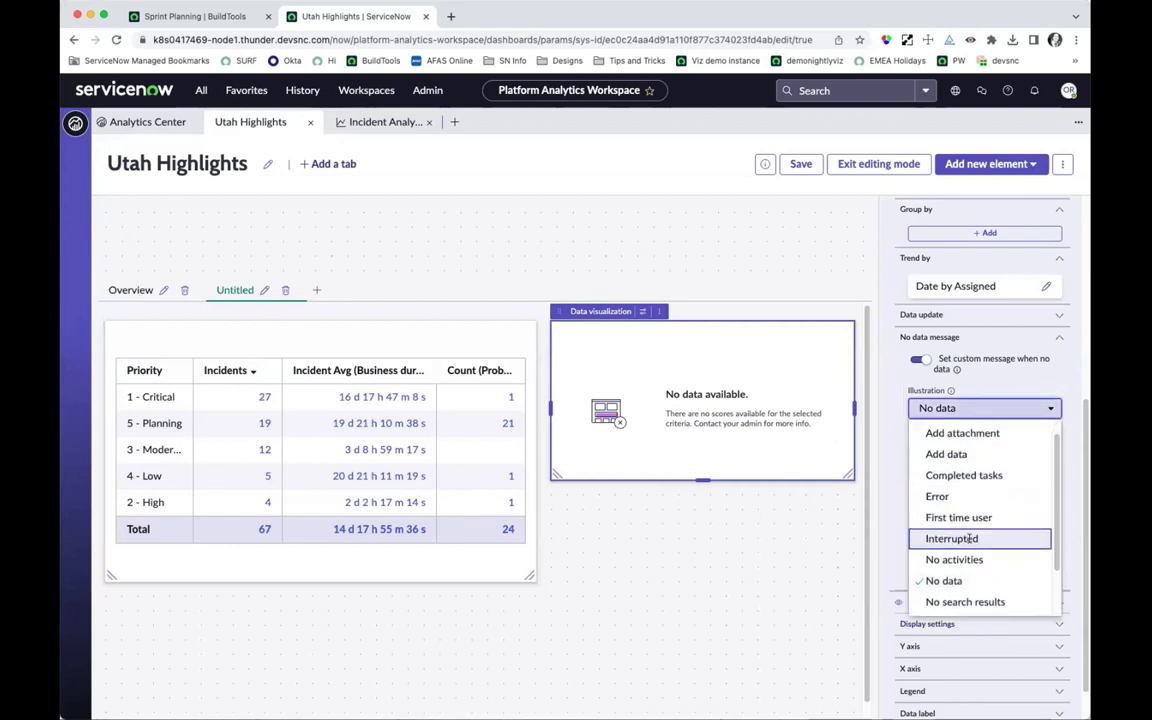
{"action": "scroll", "coordinate": [970, 560], "scroll_direction": "up", "scroll_amount": 3}
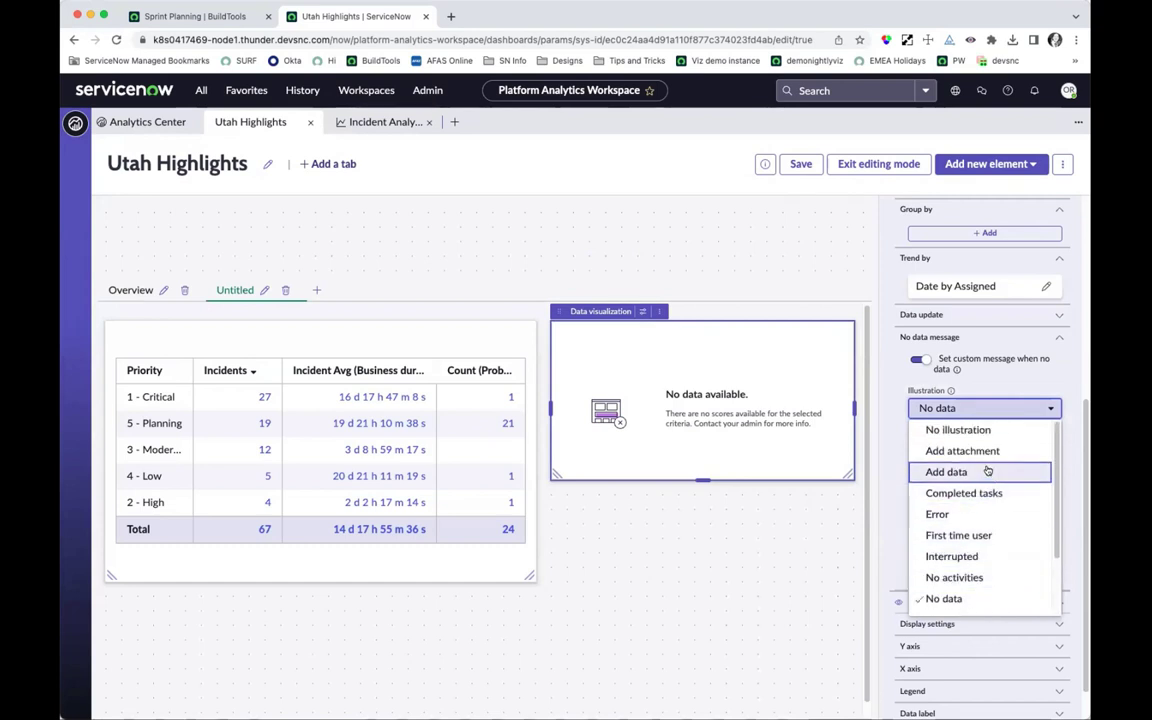
{"action": "scroll", "coordinate": [1005, 517], "scroll_direction": "down", "scroll_amount": 3}
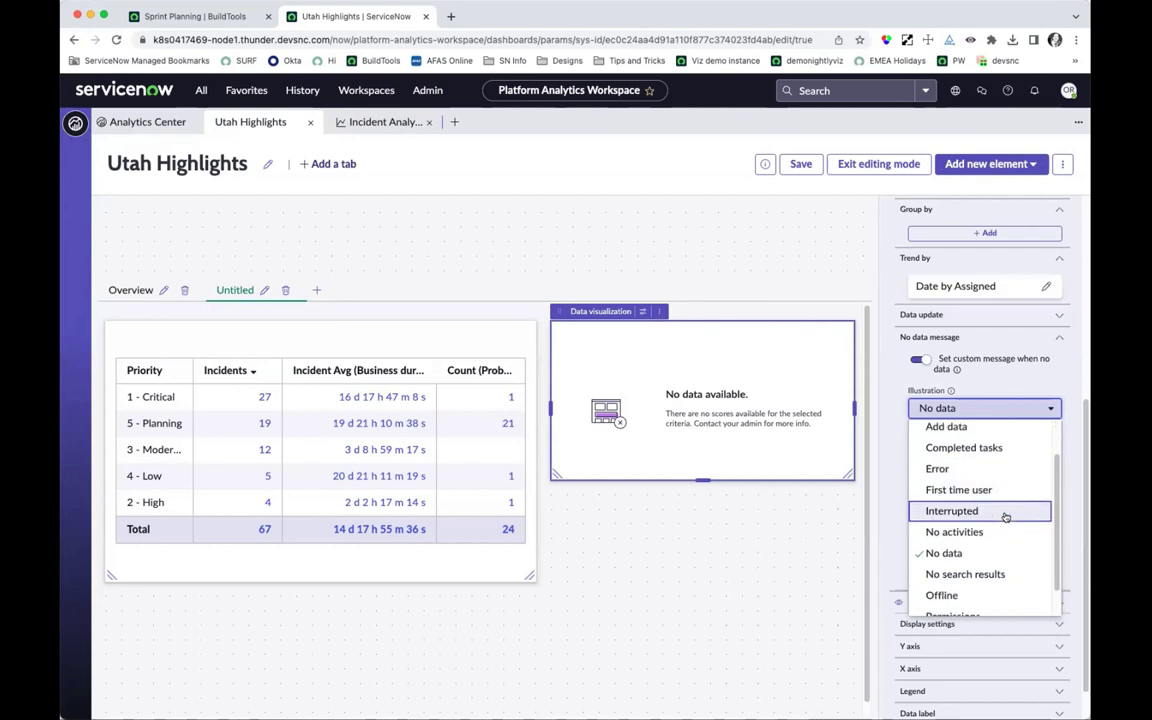
{"action": "scroll", "coordinate": [1003, 517], "scroll_direction": "up", "scroll_amount": 3}
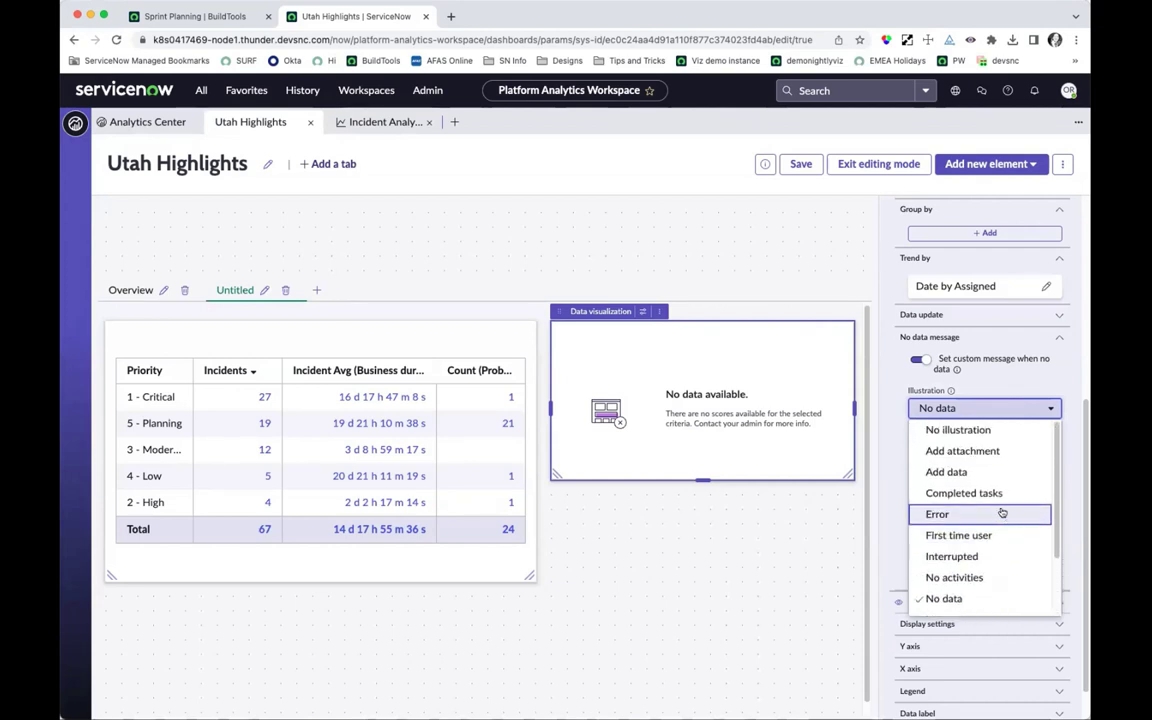
{"action": "left_click", "coordinate": [1001, 493]}
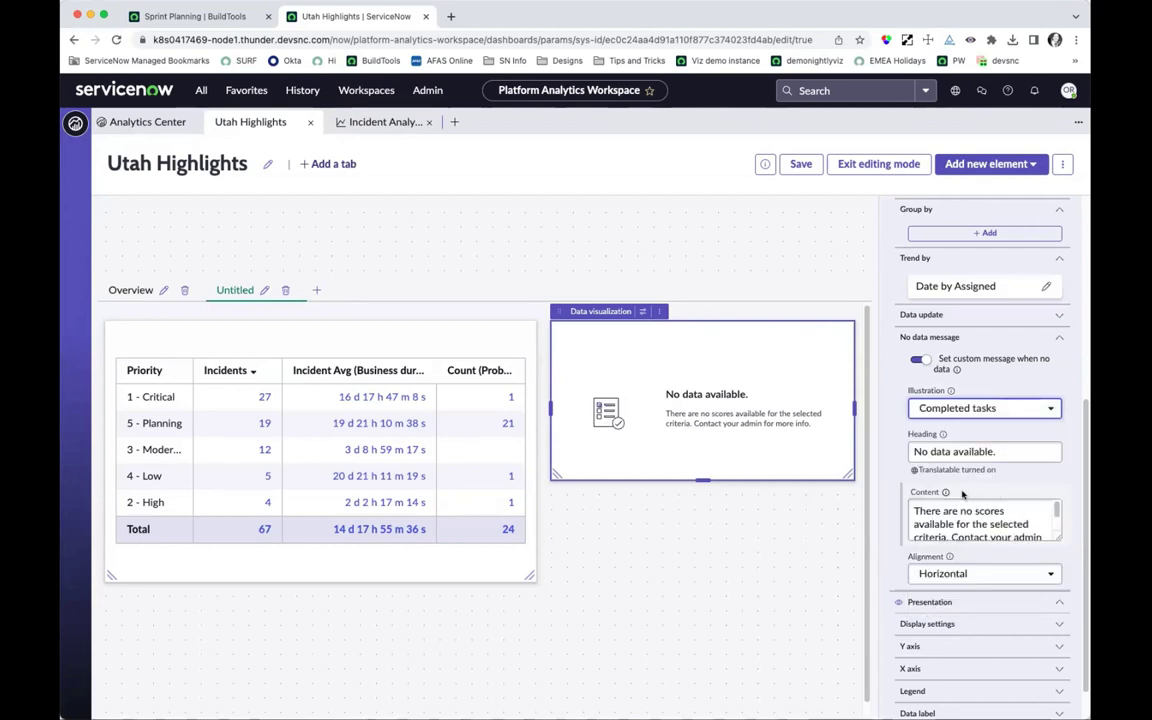
- Set the no-data message's heading to "Great job" and its content to "Time to relax"
{"action": "triple_click", "coordinate": [955, 453]}
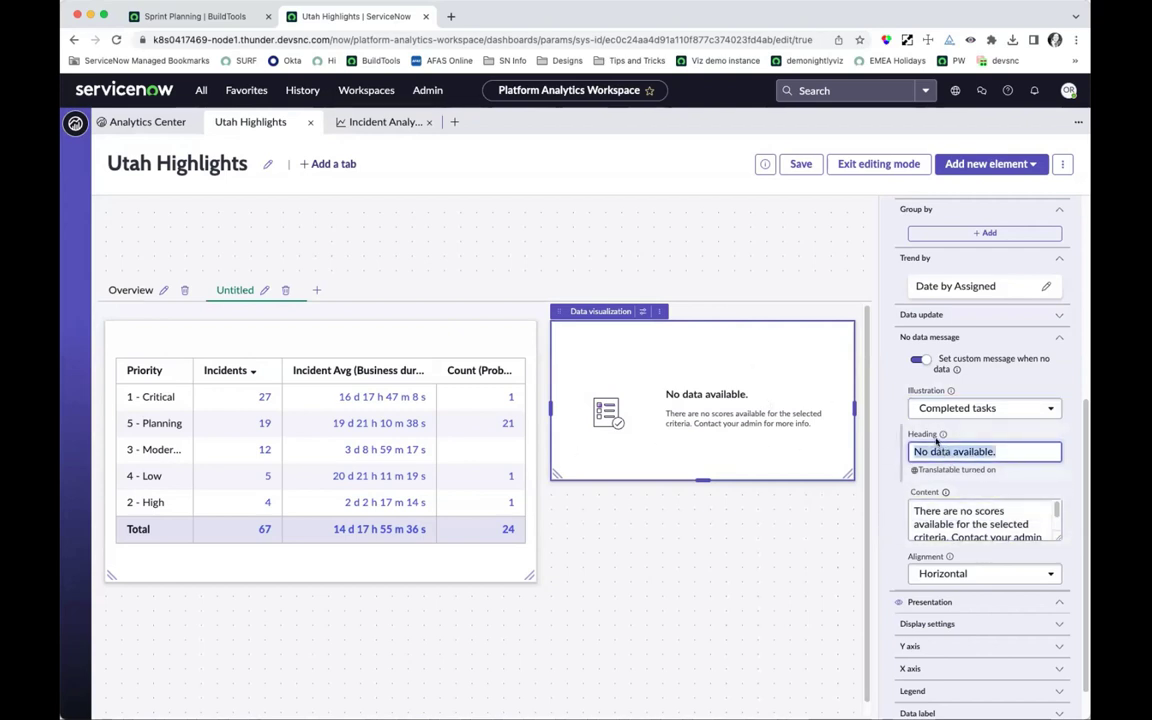
{"action": "type", "text": "Great job"}
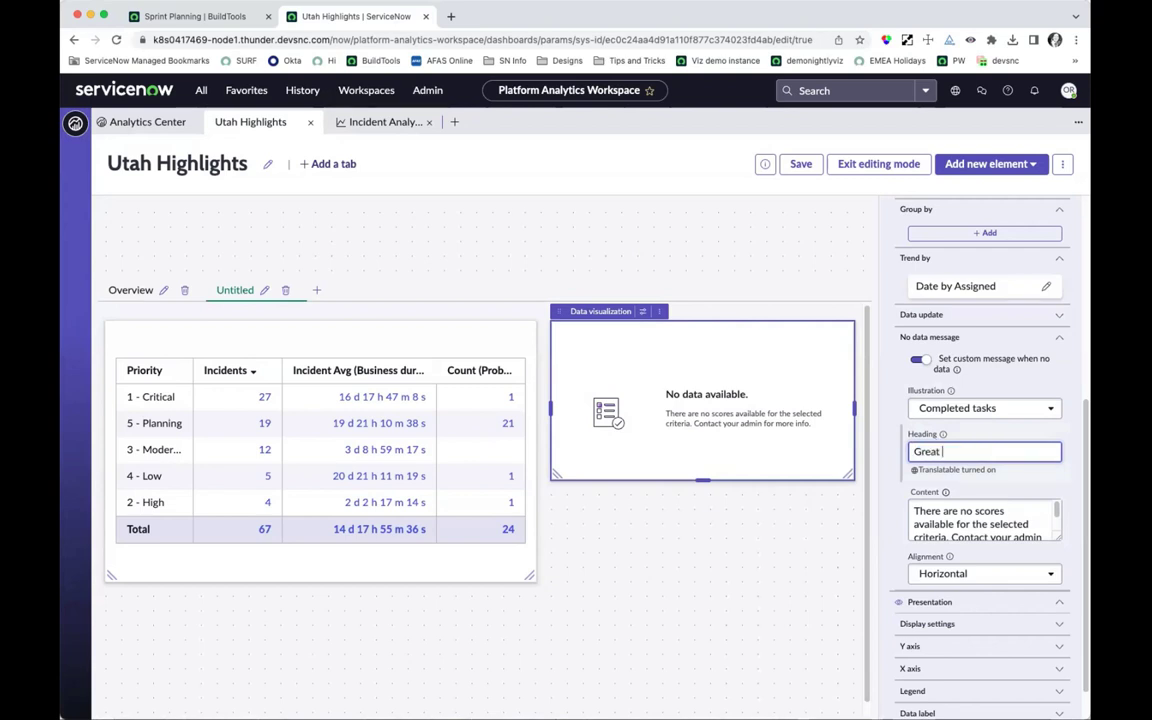
{"action": "triple_click", "coordinate": [920, 504]}
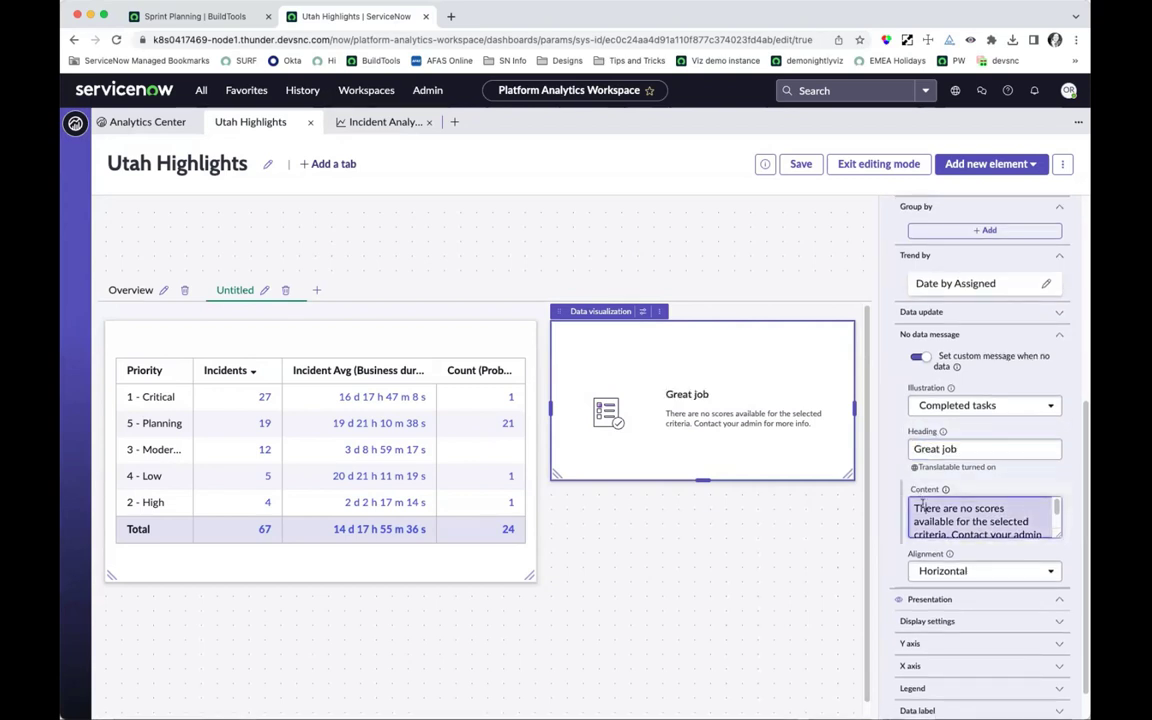
{"action": "type", "text": "Time t"}
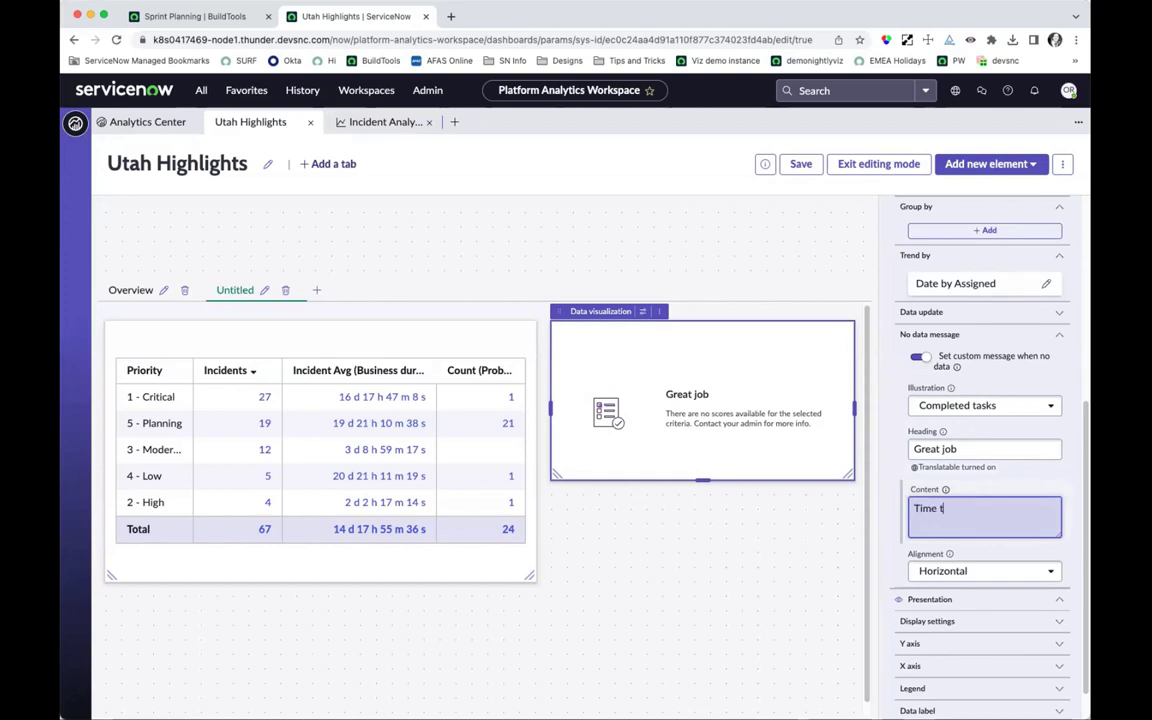
{"action": "type", "text": "o relax"}
{"action": "left_click", "coordinate": [975, 450]}
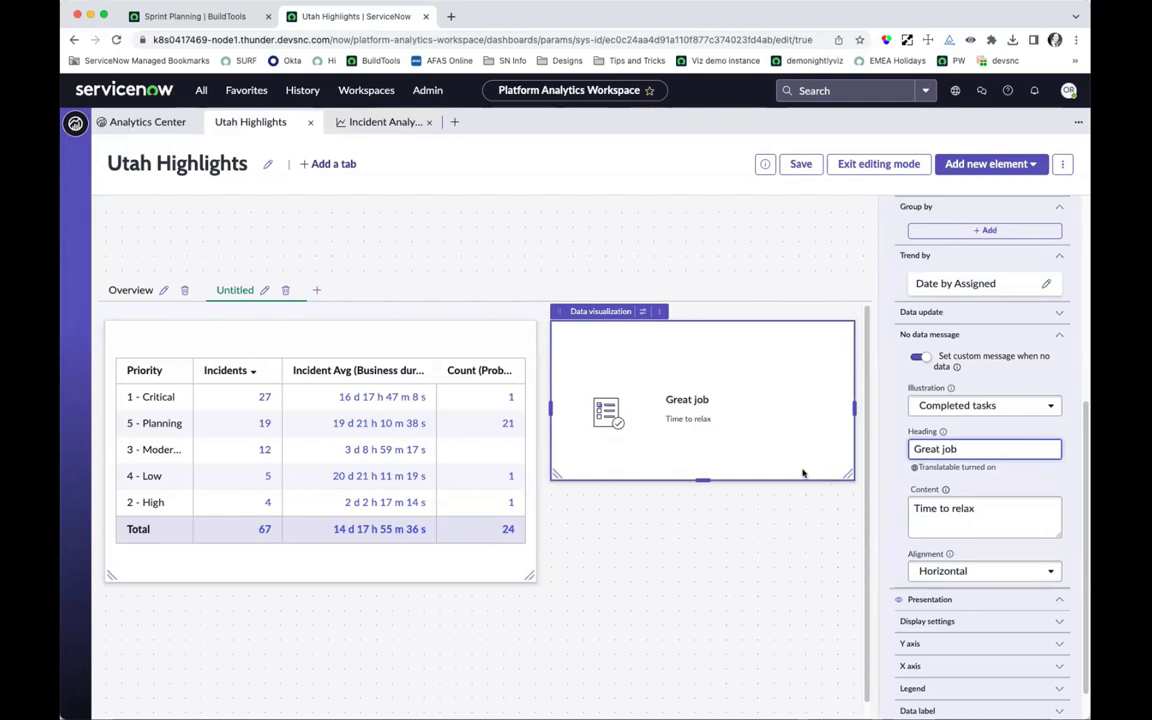
- Delete the column chart visualization and place a new filter element above the dashboard tabs
{"action": "left_click", "coordinate": [659, 312]}
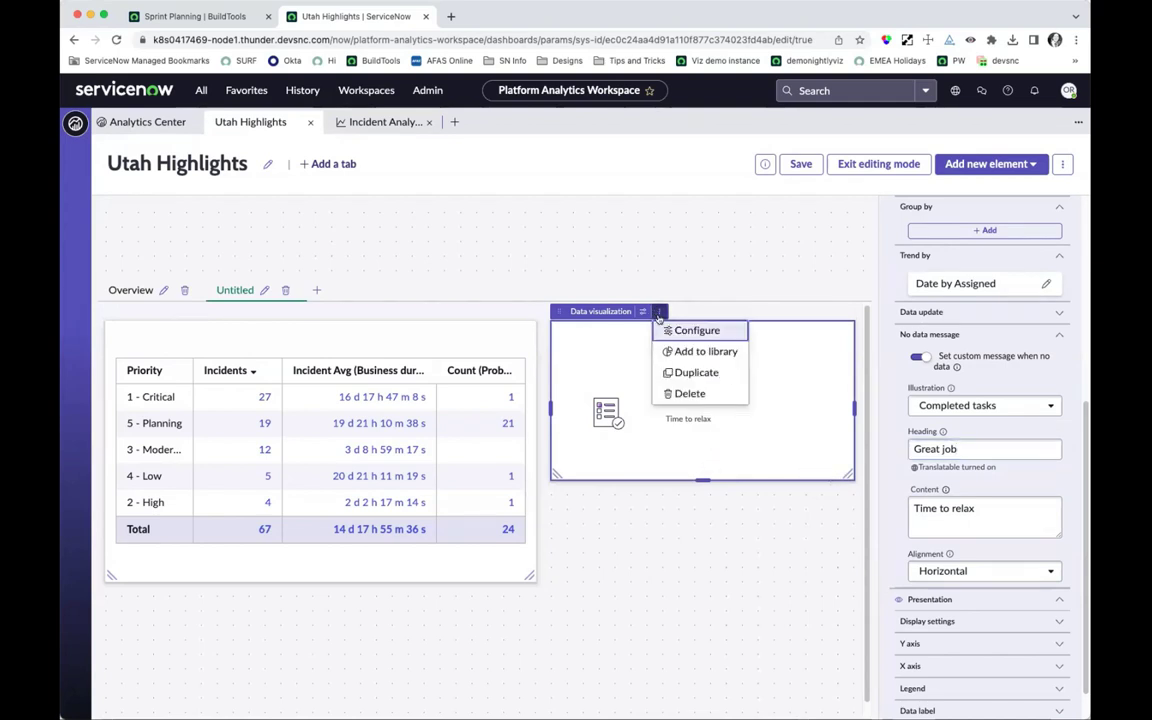
{"action": "left_click", "coordinate": [692, 393]}
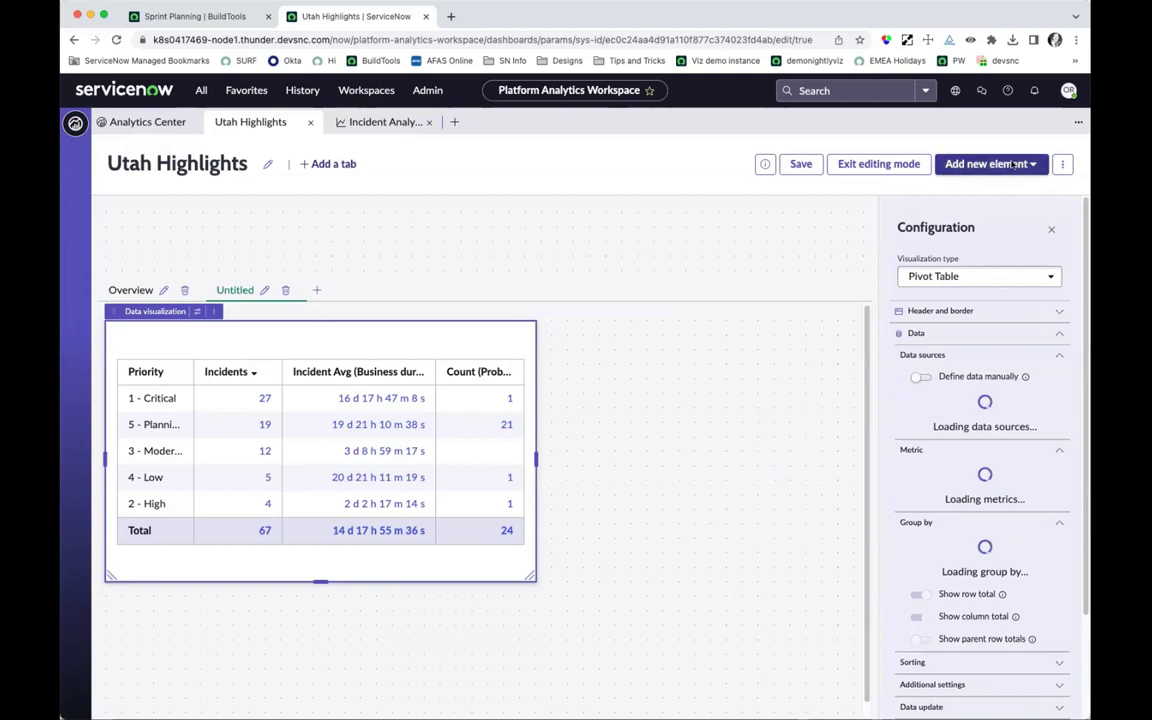
{"action": "left_click", "coordinate": [952, 164]}
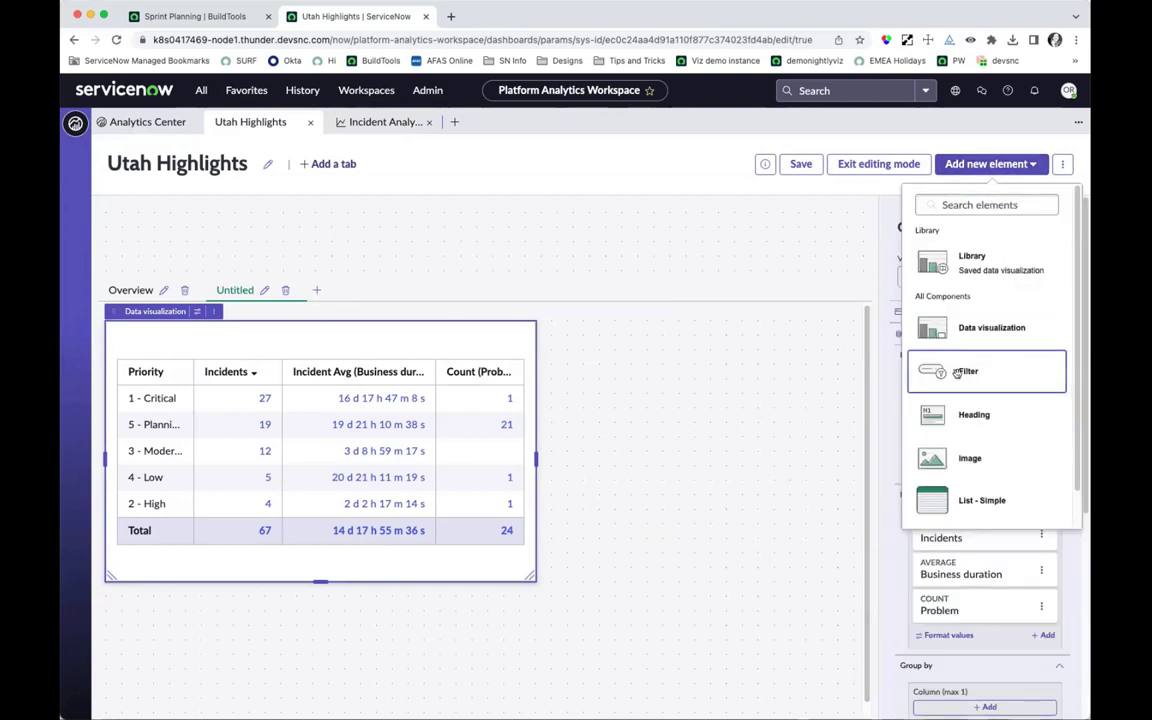
{"action": "left_click_drag", "start_coordinate": [957, 372], "coordinate": [228, 240]}
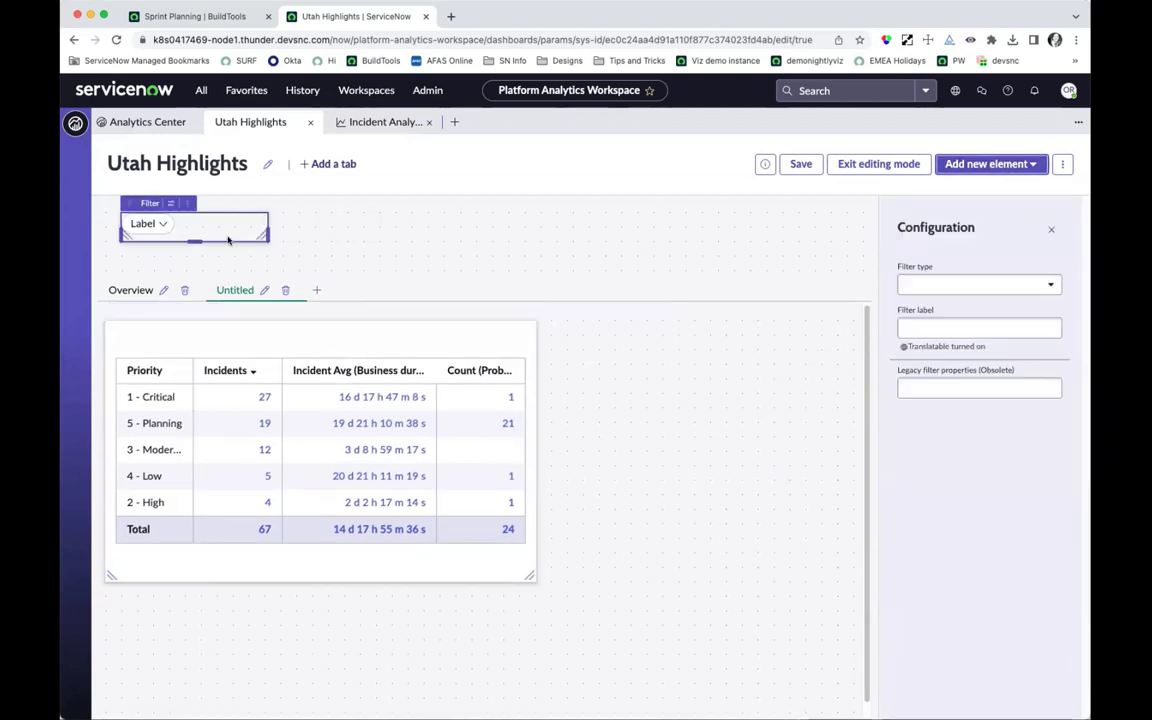
- Set the new filter's type to Date and its label to "Date"
{"action": "left_click", "coordinate": [958, 288]}
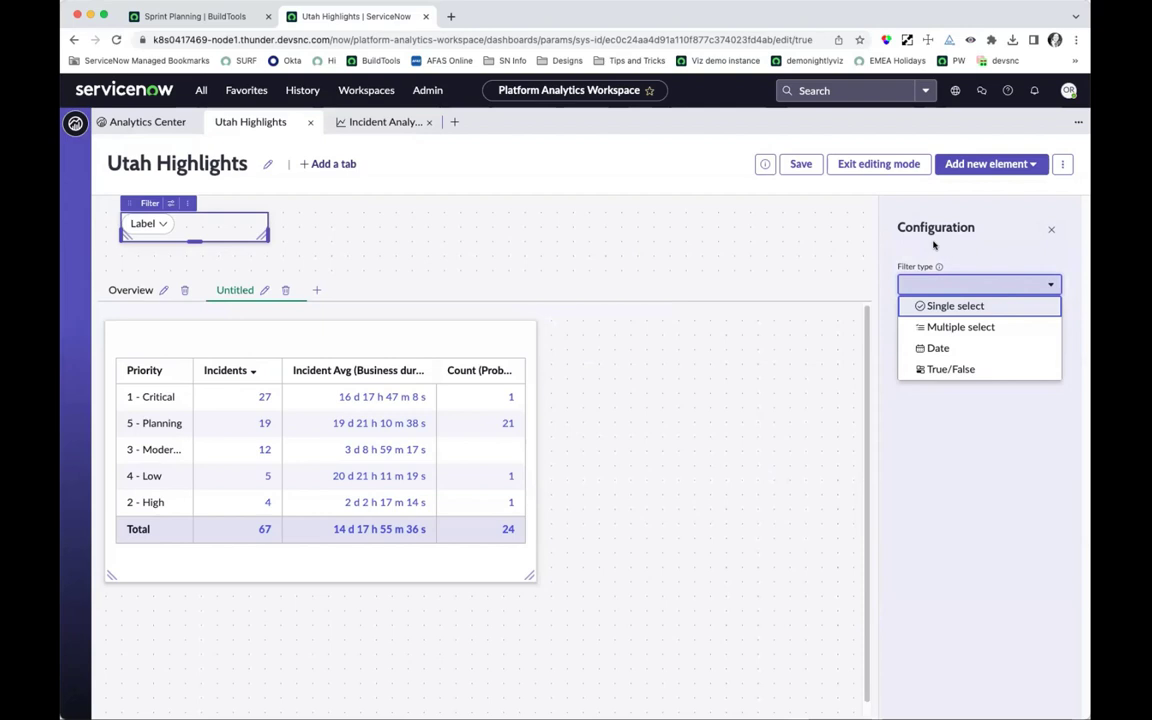
{"action": "left_click", "coordinate": [933, 349]}
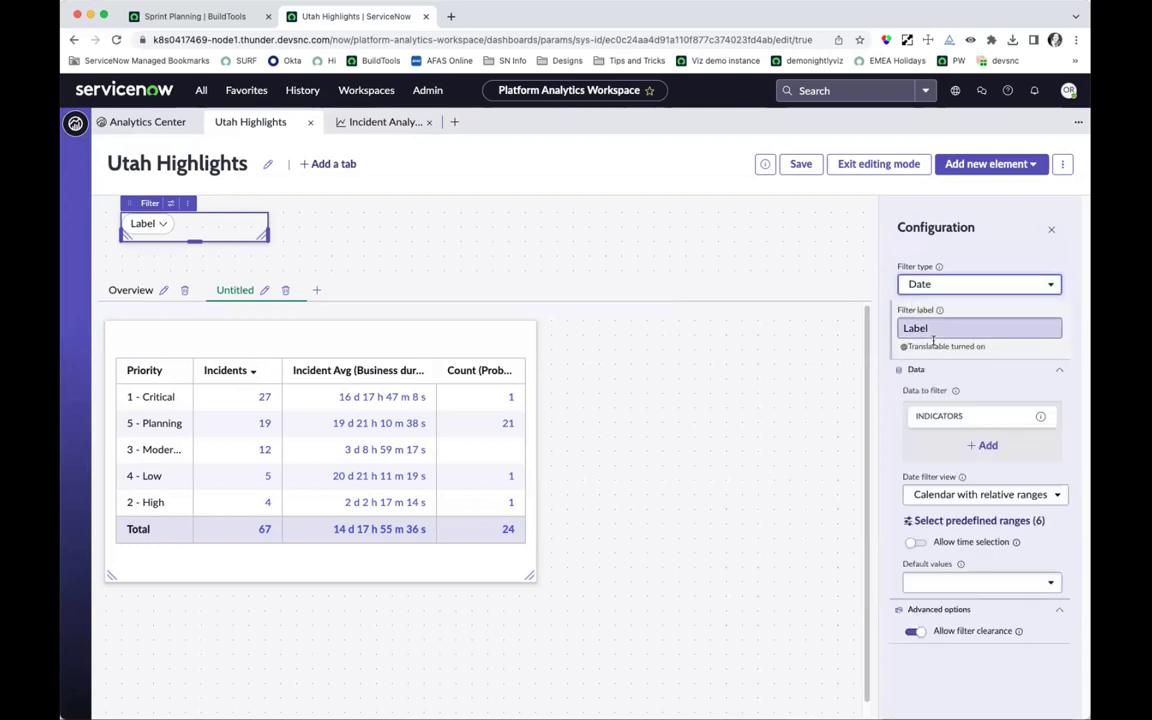
{"action": "left_click", "coordinate": [939, 334]}
{"action": "double_click", "coordinate": [945, 333]}
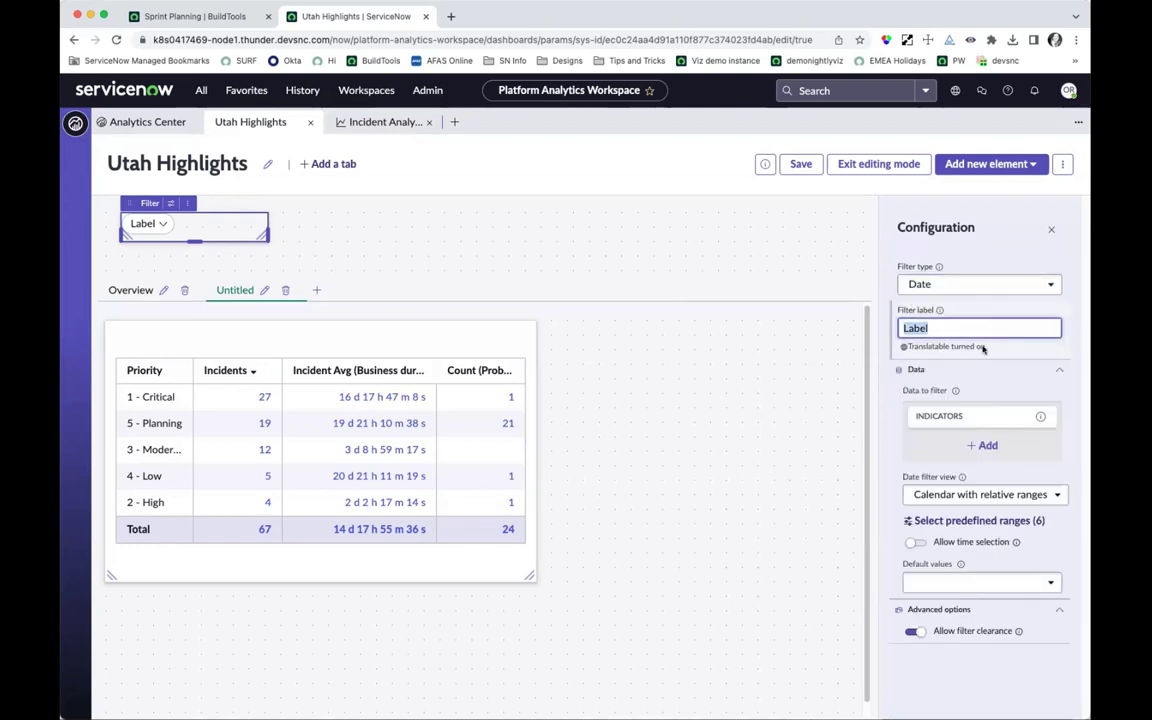
{"action": "type", "text": "Date"}
{"action": "left_click", "coordinate": [889, 402]}
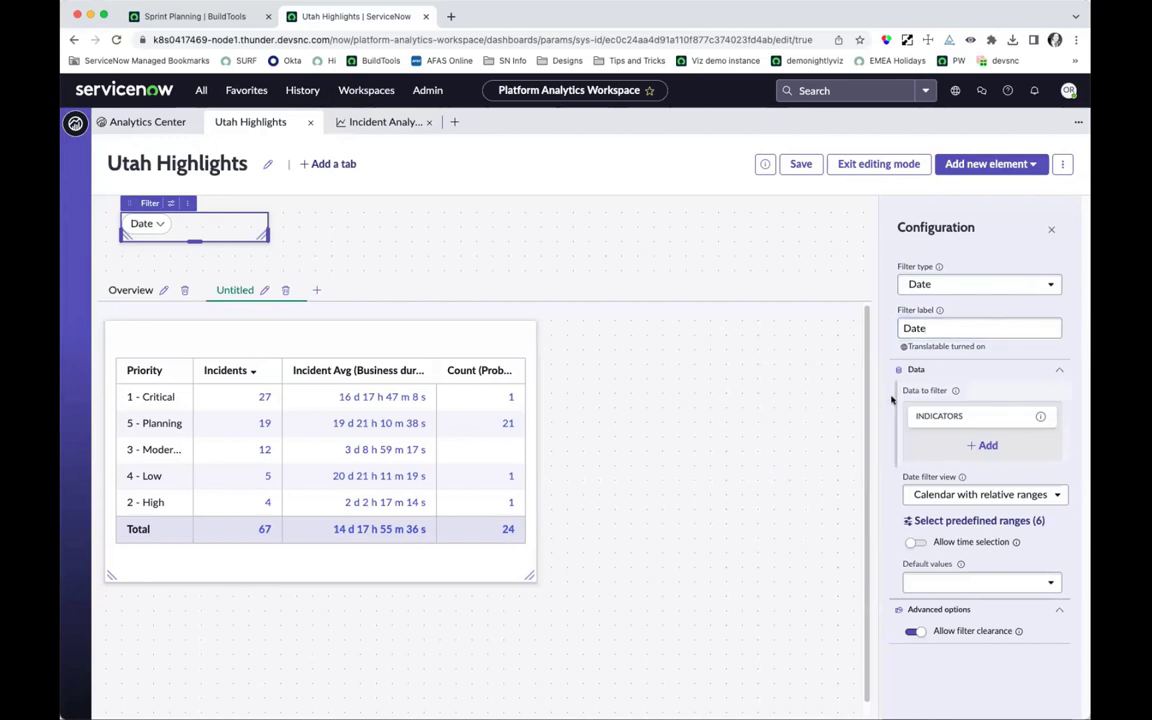
- Add the Incident table's Created field to the data targeted by the date filter
{"action": "left_click", "coordinate": [955, 390]}
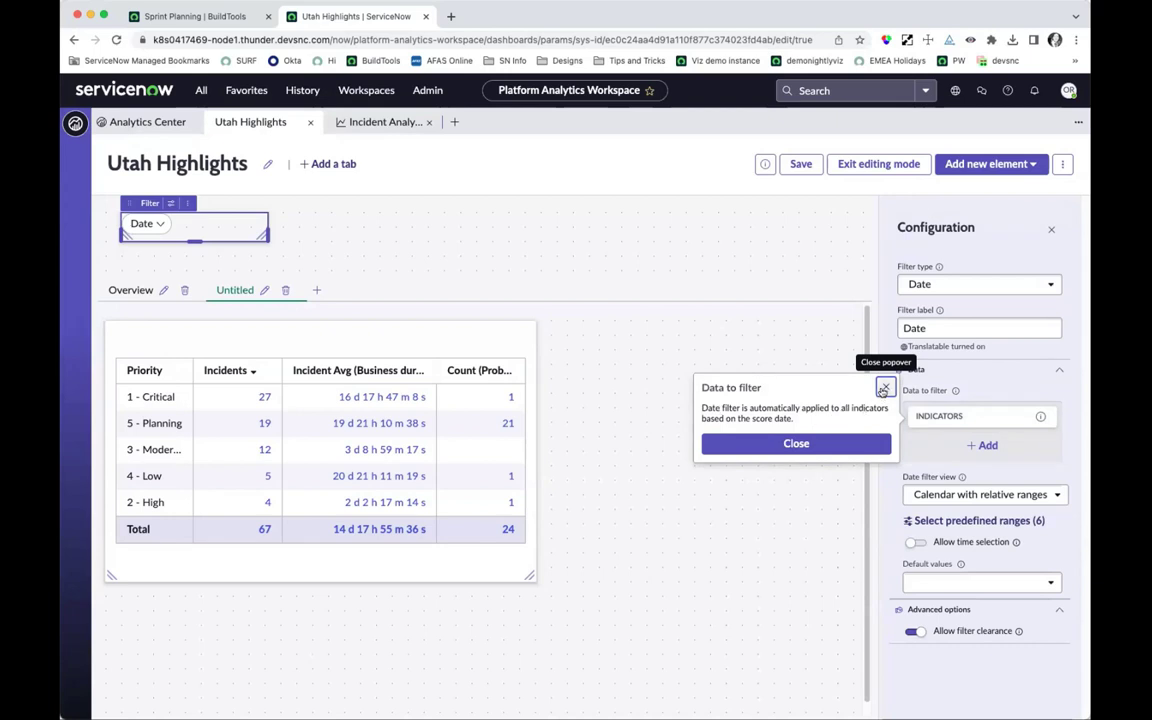
{"action": "left_click", "coordinate": [884, 389]}
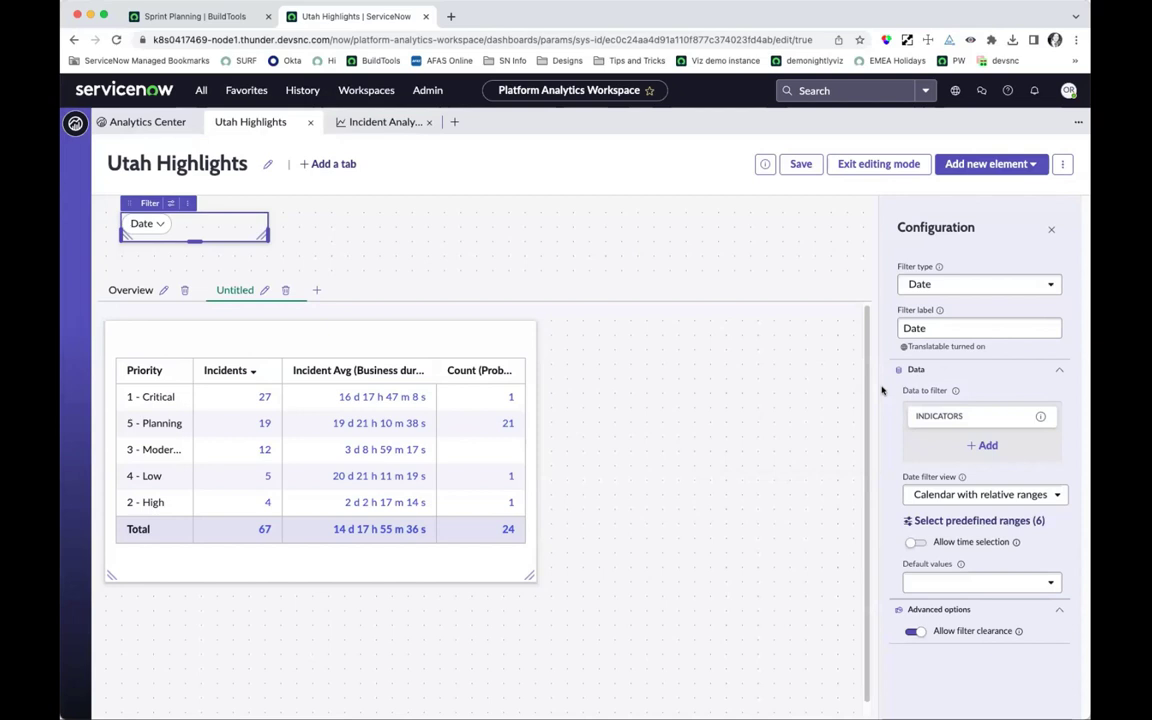
{"action": "left_click", "coordinate": [983, 447]}
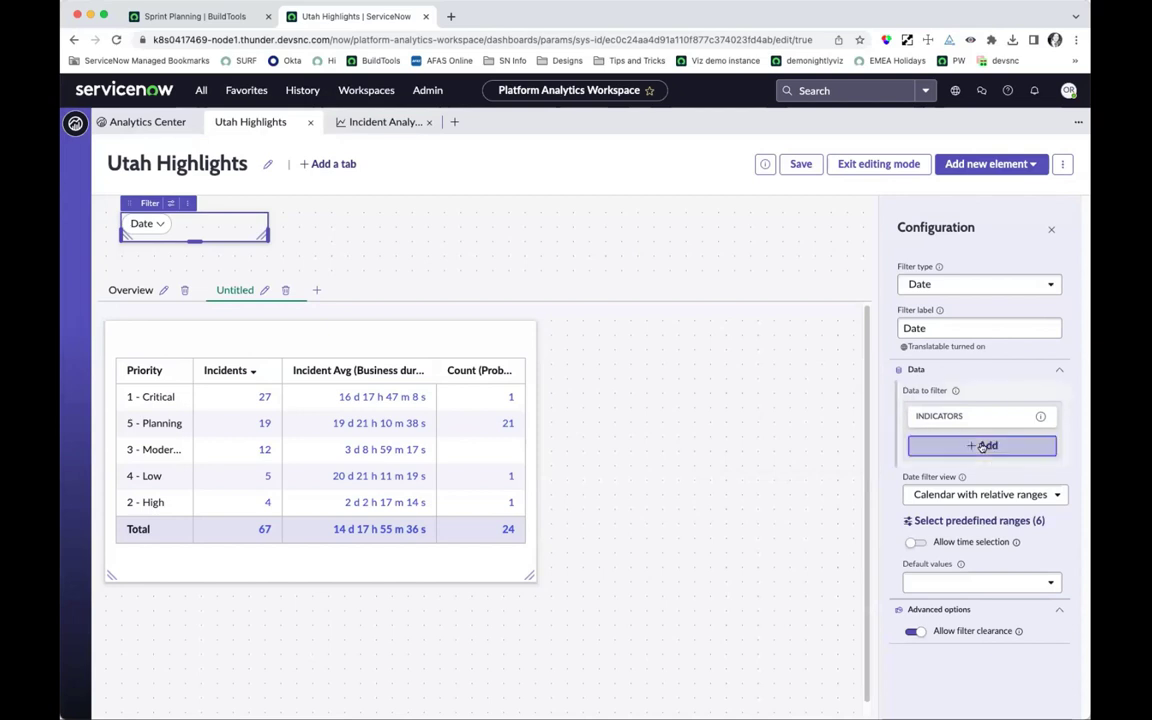
{"action": "left_click", "coordinate": [792, 447]}
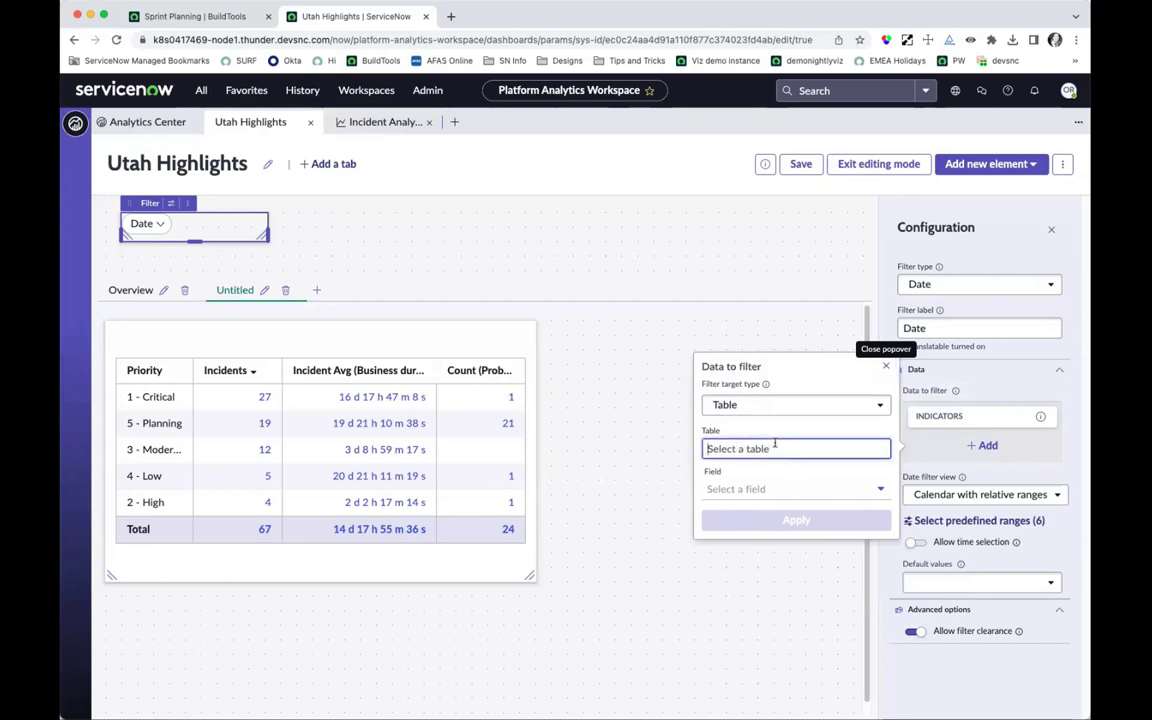
{"action": "type", "text": "inci"}
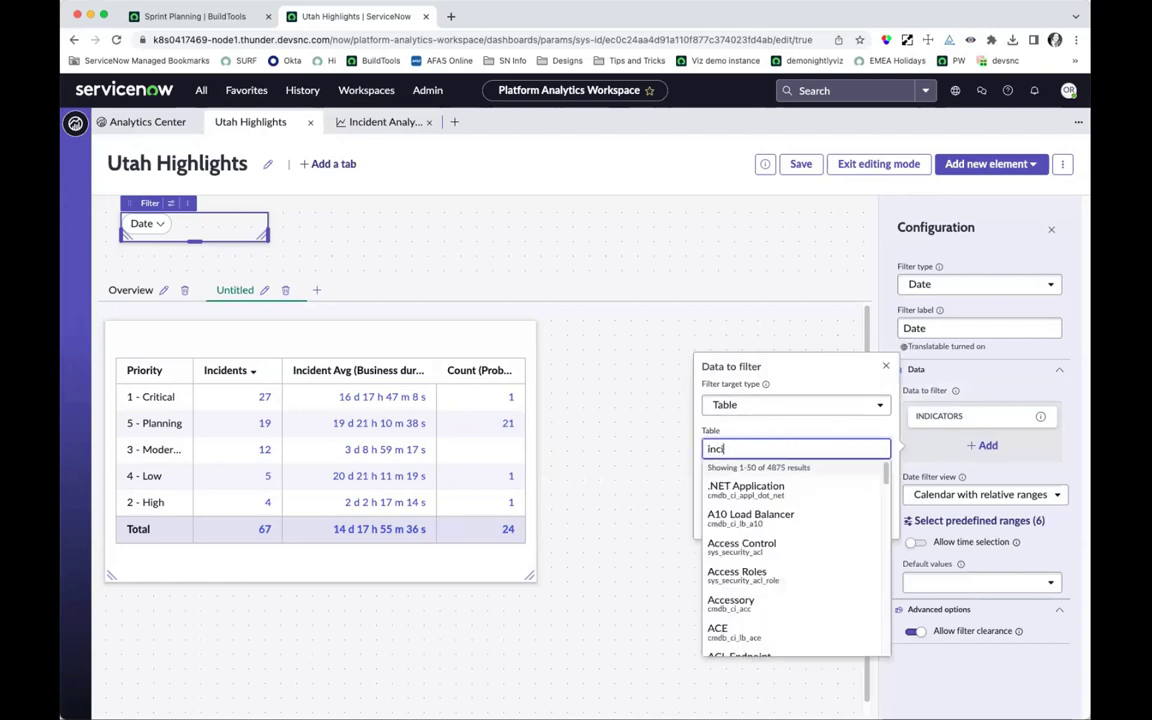
{"action": "left_click", "coordinate": [726, 516]}
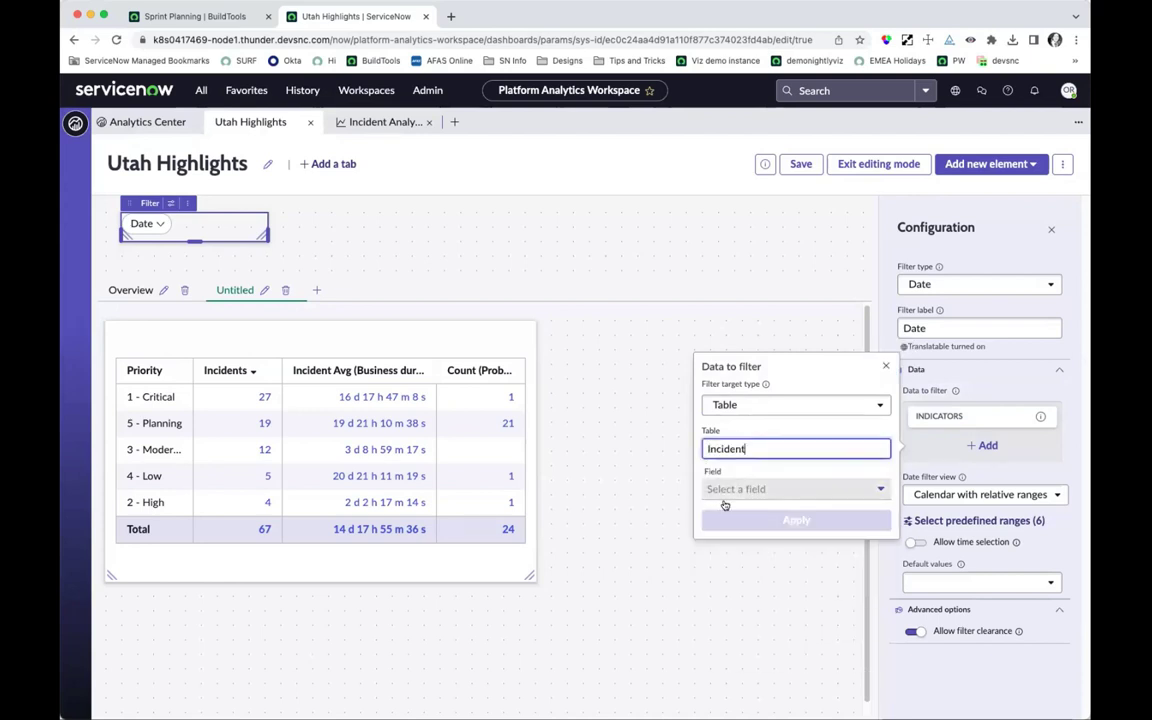
{"action": "left_click", "coordinate": [740, 481]}
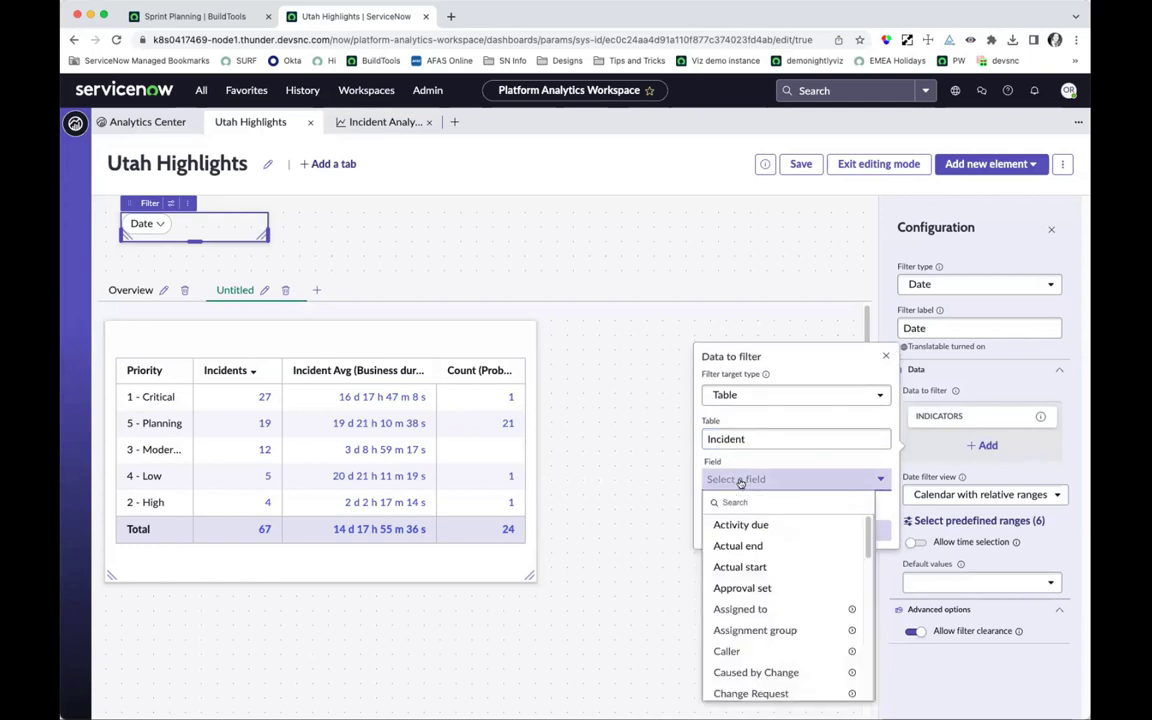
{"action": "type", "text": "crea"}
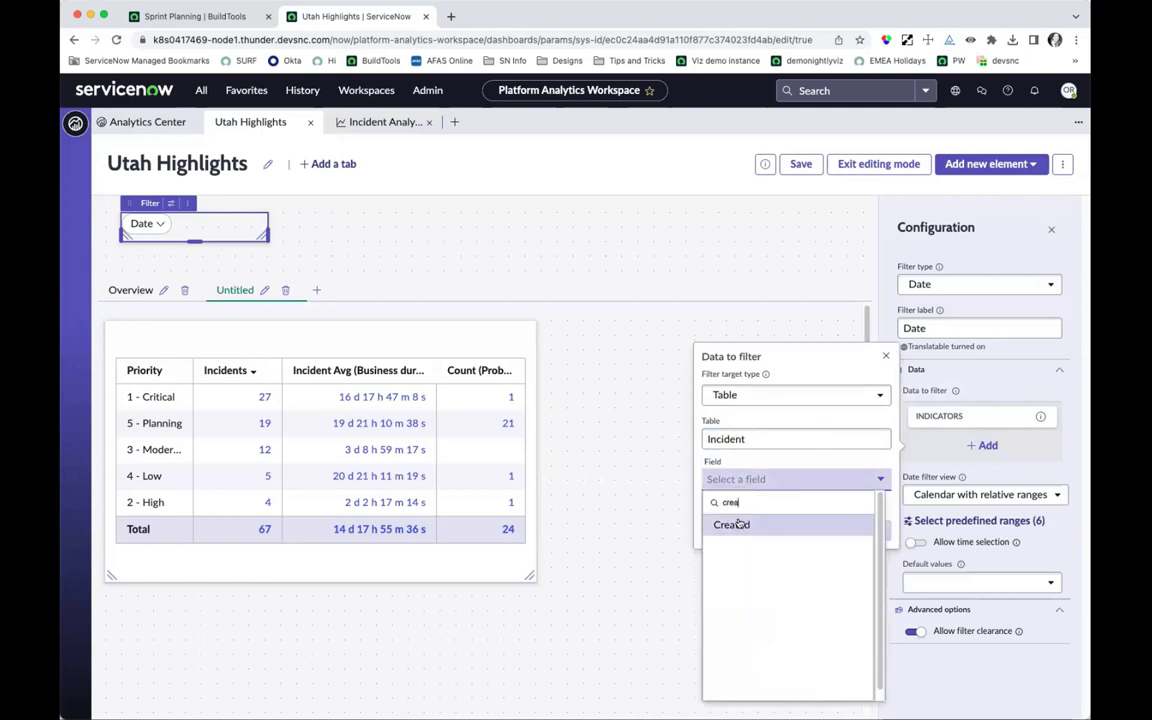
{"action": "left_click", "coordinate": [738, 524]}
{"action": "left_click", "coordinate": [748, 528]}
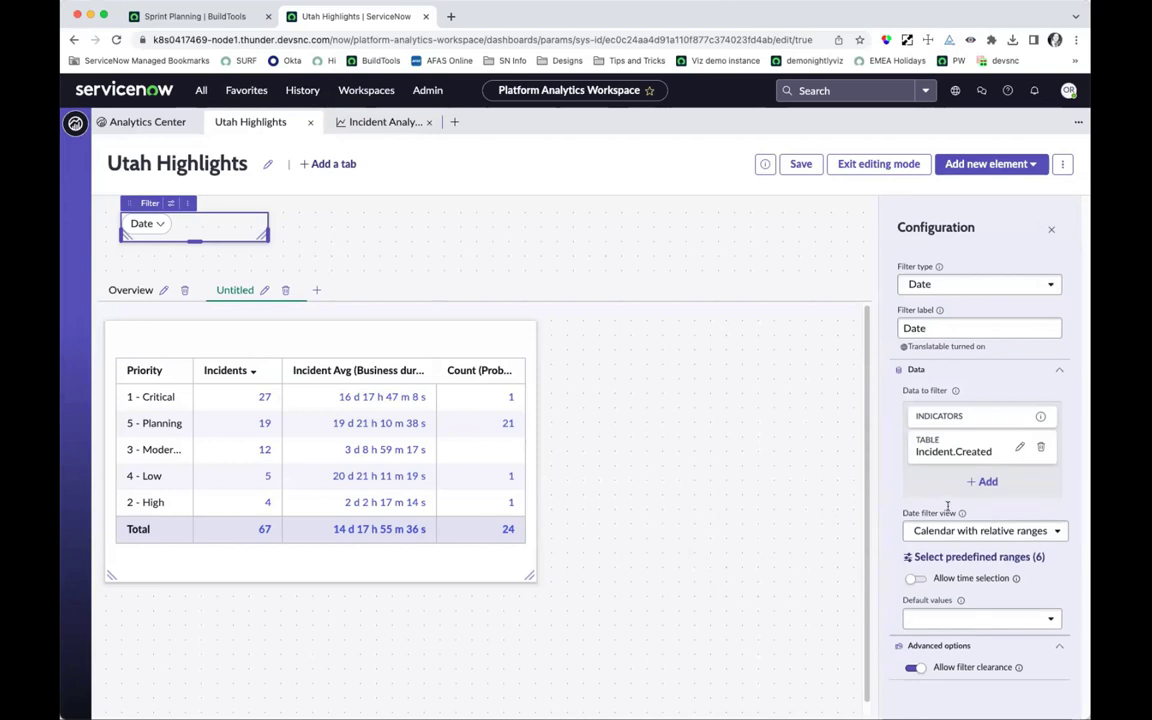
- Add the Problem table's Created field as a second table target of the date filter
{"action": "left_click", "coordinate": [982, 481]}
{"action": "left_click", "coordinate": [773, 485]}
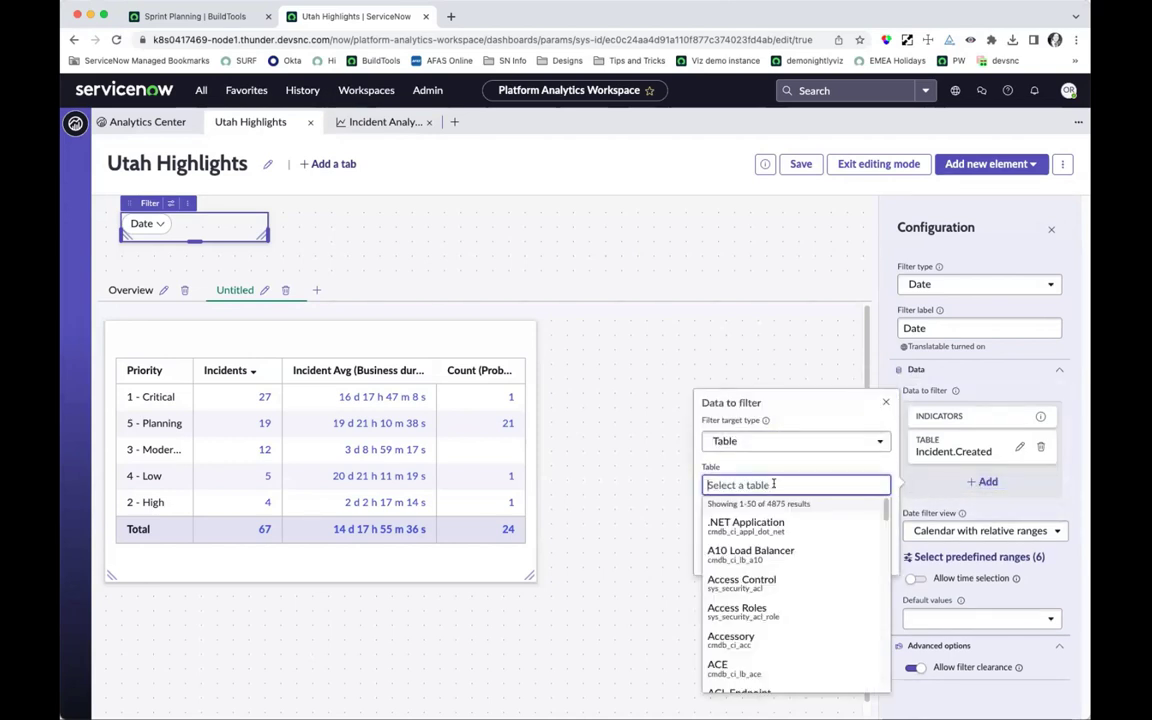
{"action": "type", "text": "prob"}
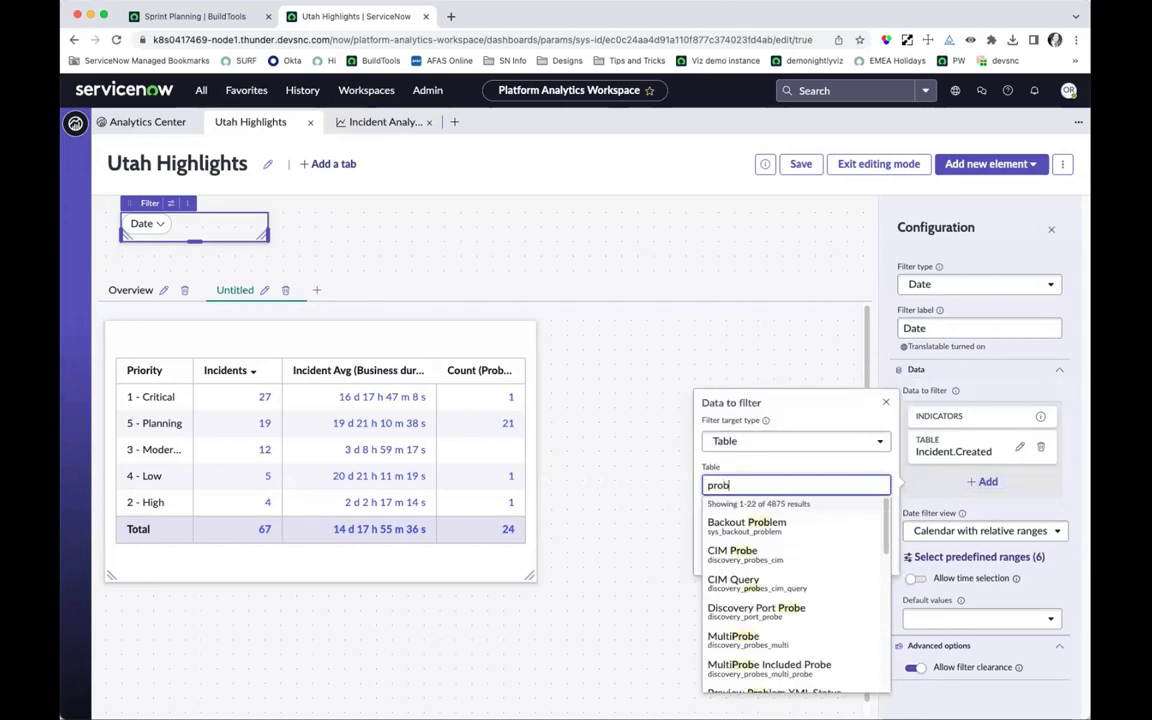
{"action": "type", "text": "lem"}
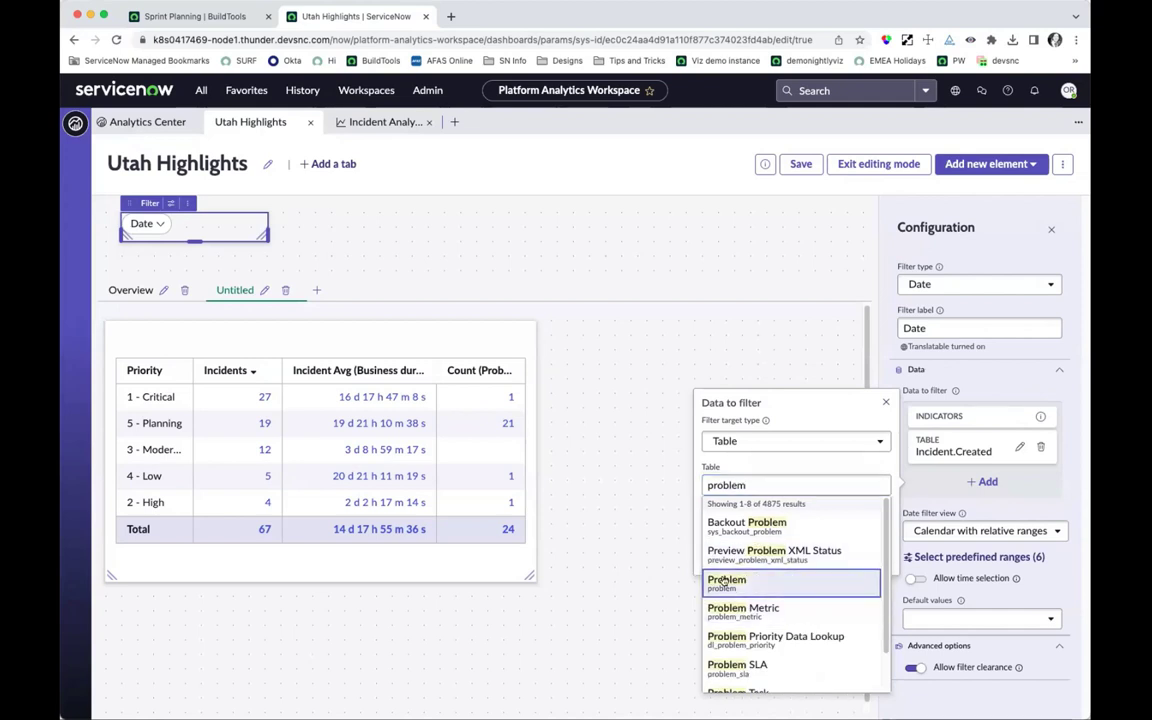
{"action": "left_click", "coordinate": [723, 580]}
{"action": "left_click", "coordinate": [738, 515]}
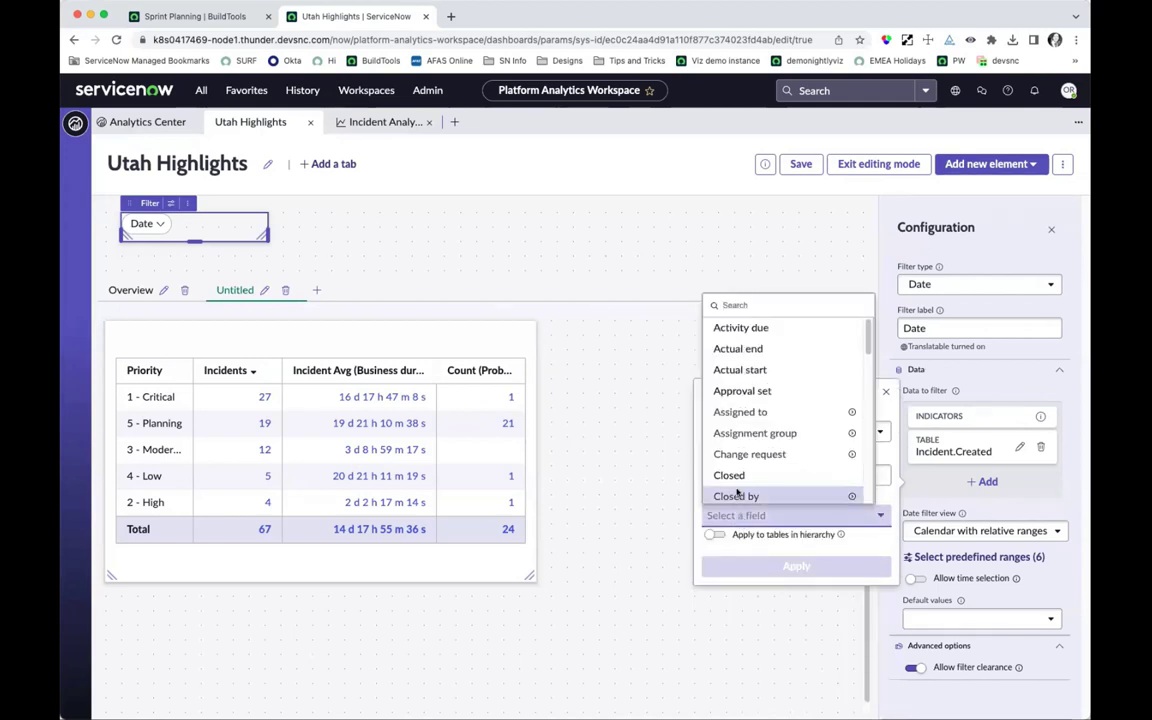
{"action": "type", "text": "d"}
{"action": "type", "text": "rea"}
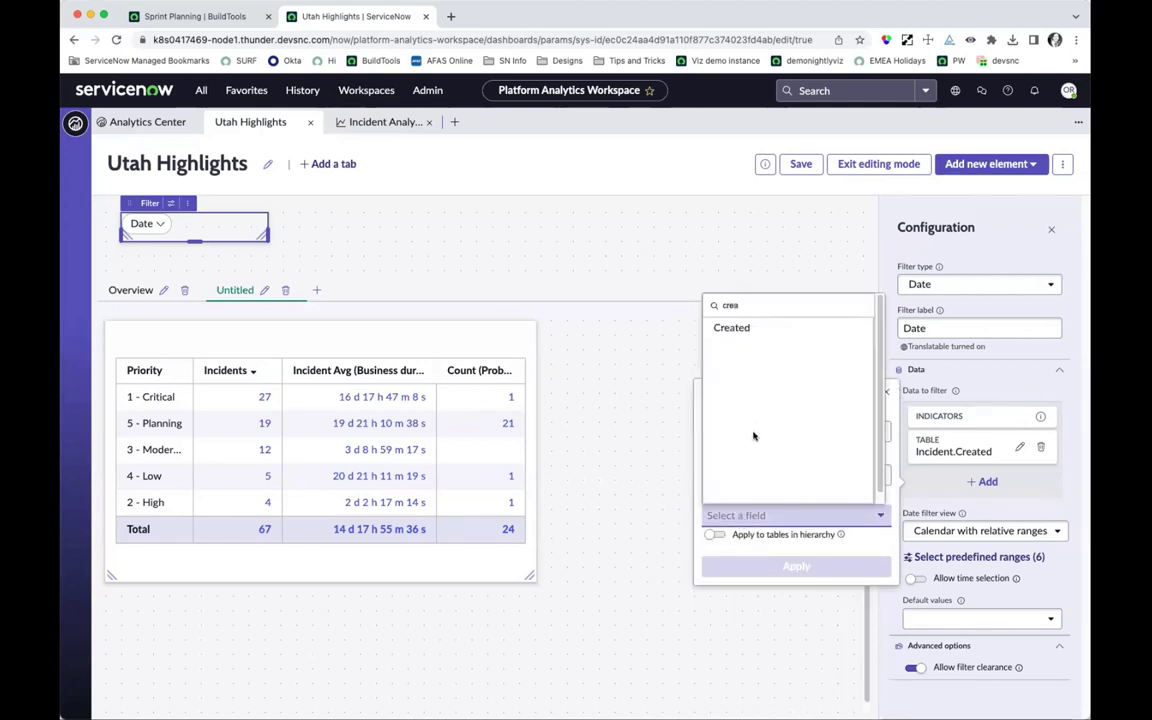
{"action": "left_click", "coordinate": [730, 327]}
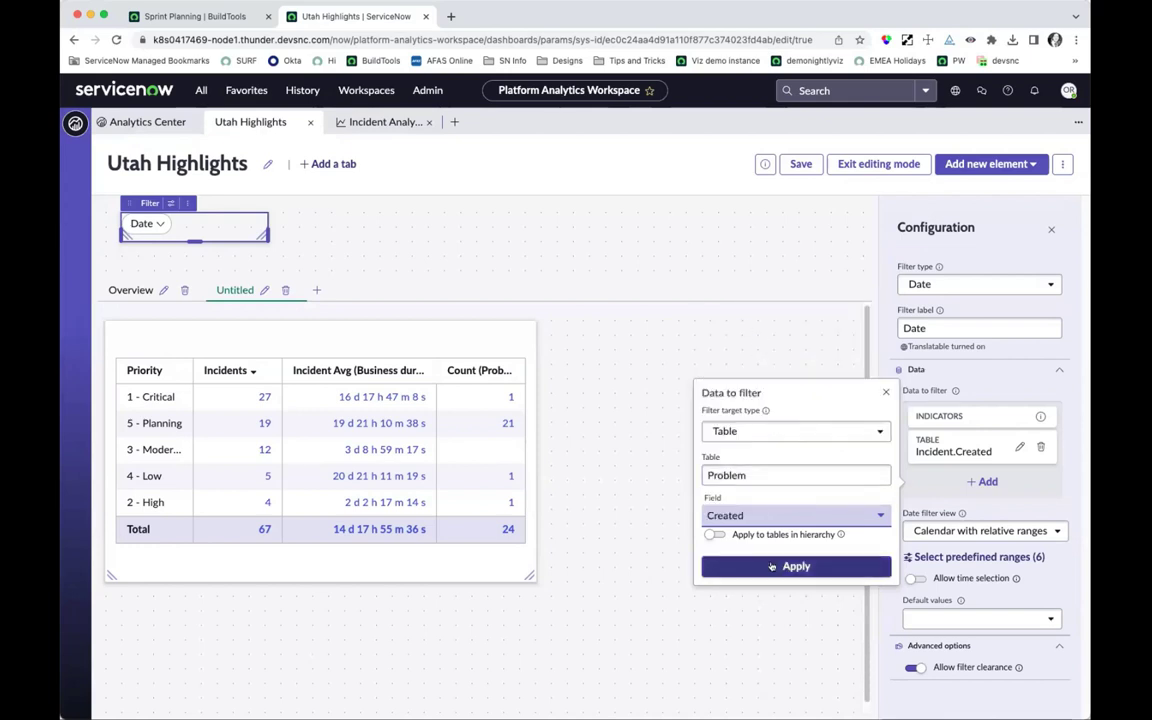
{"action": "left_click", "coordinate": [780, 565]}
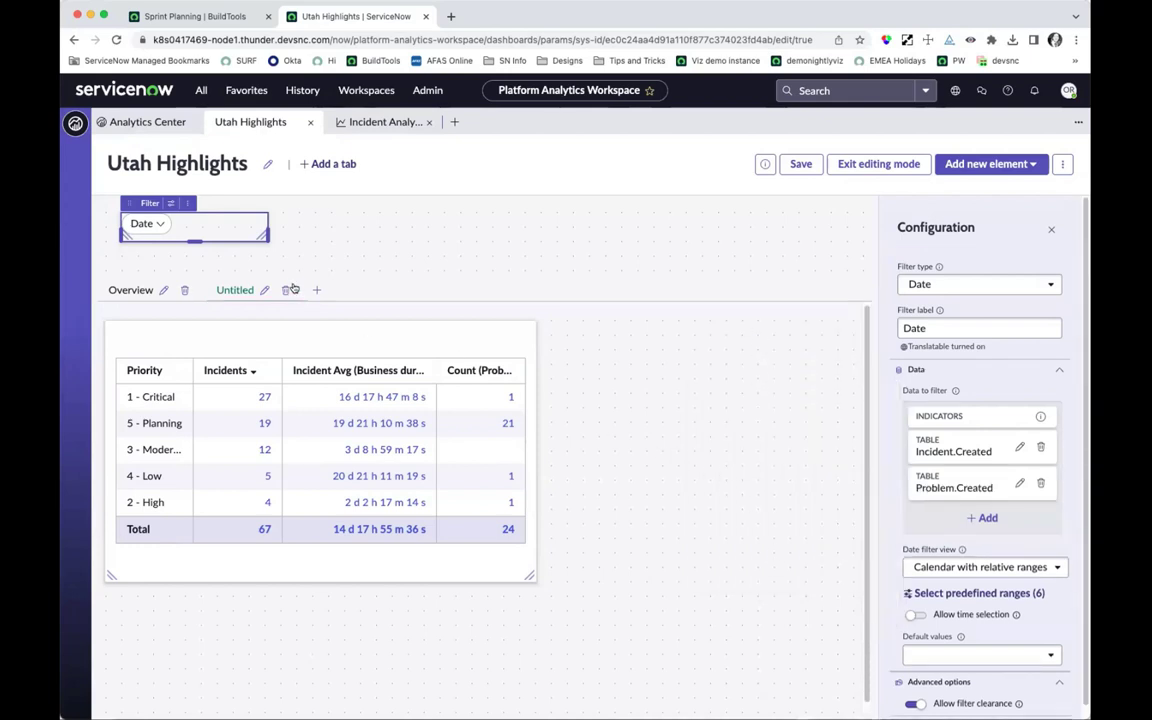
- Examine the date filter view options and the available and applied relative date ranges, leaving the settings as they are
{"action": "left_click", "coordinate": [966, 567]}
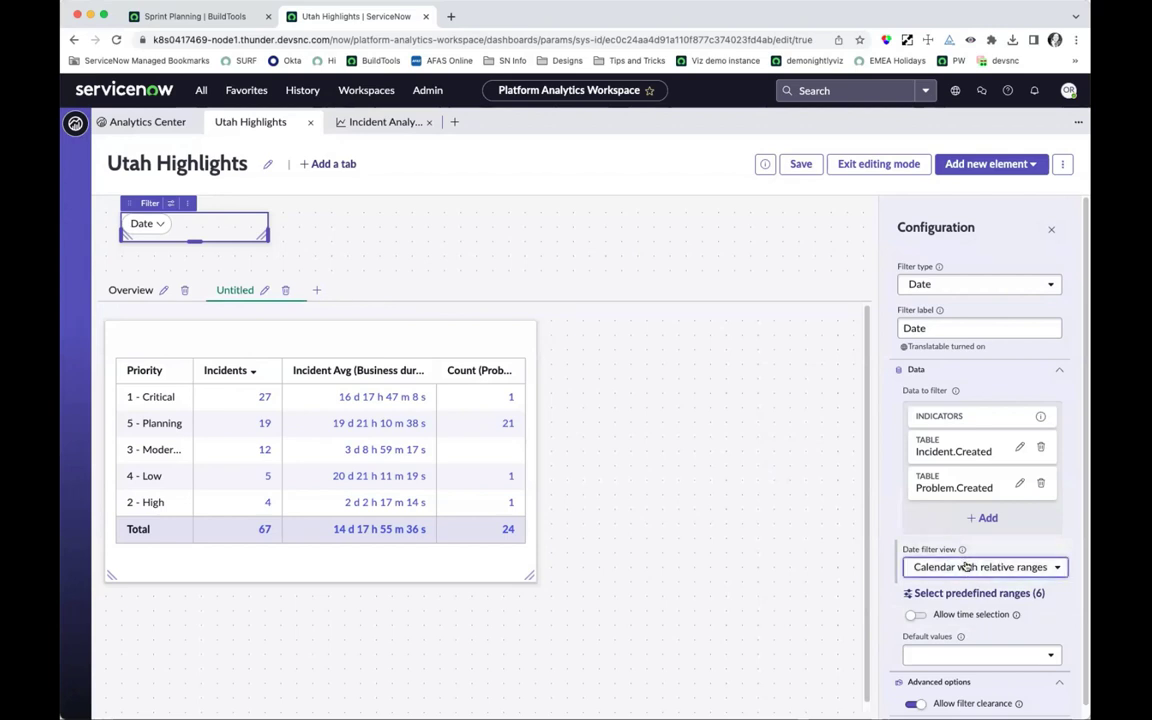
{"action": "left_click", "coordinate": [966, 567]}
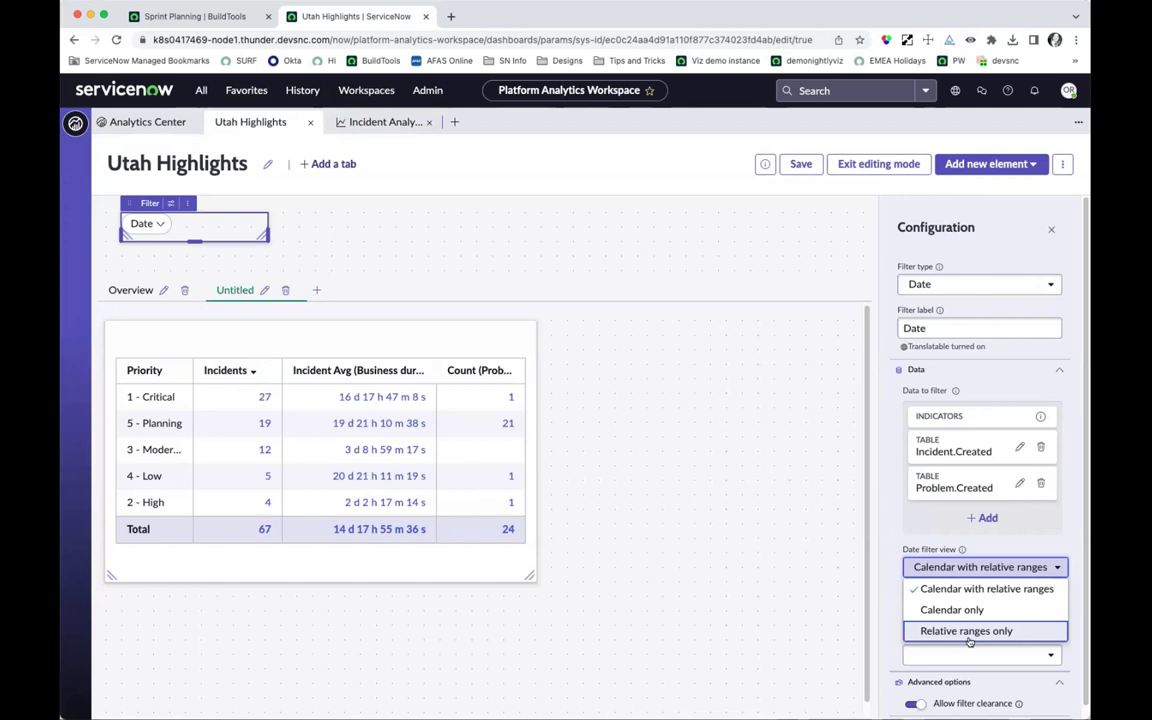
{"action": "left_click", "coordinate": [898, 612]}
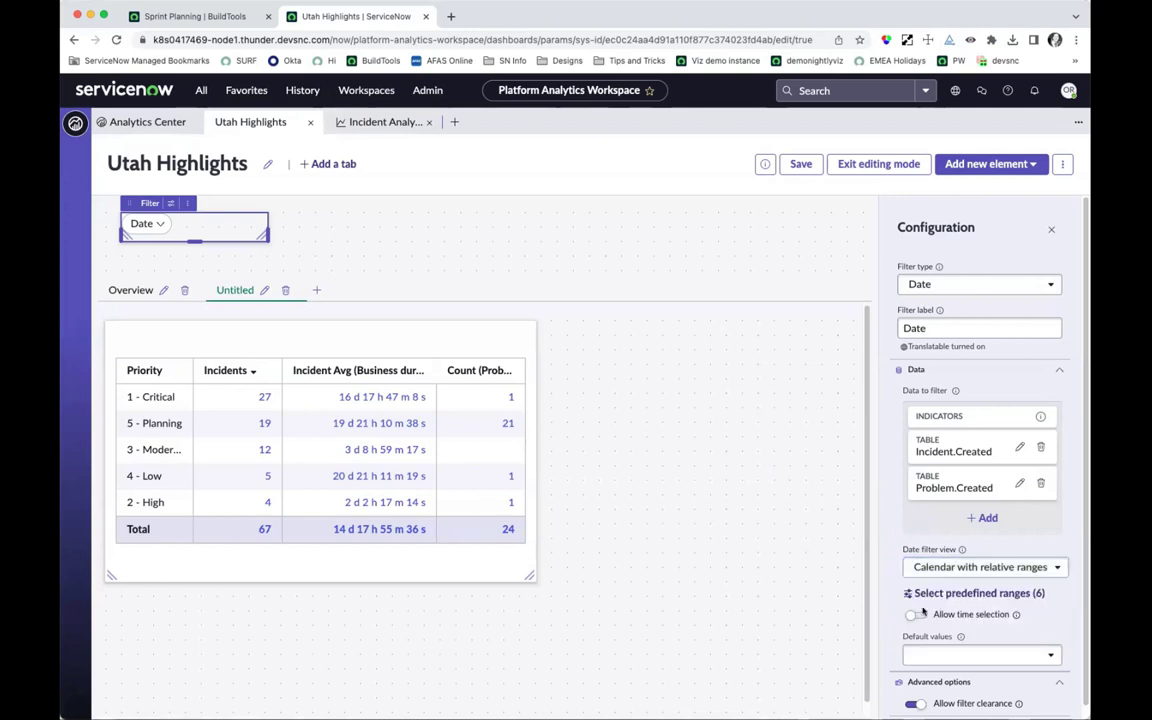
{"action": "left_click", "coordinate": [979, 594]}
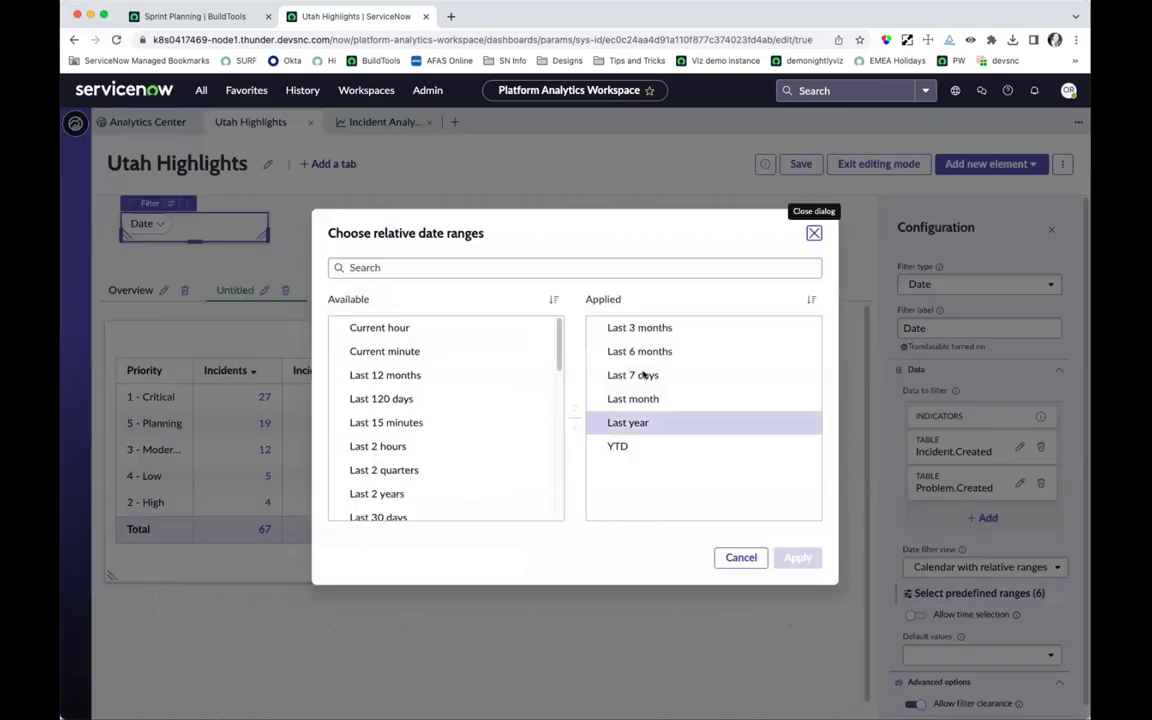
{"action": "left_click", "coordinate": [640, 423]}
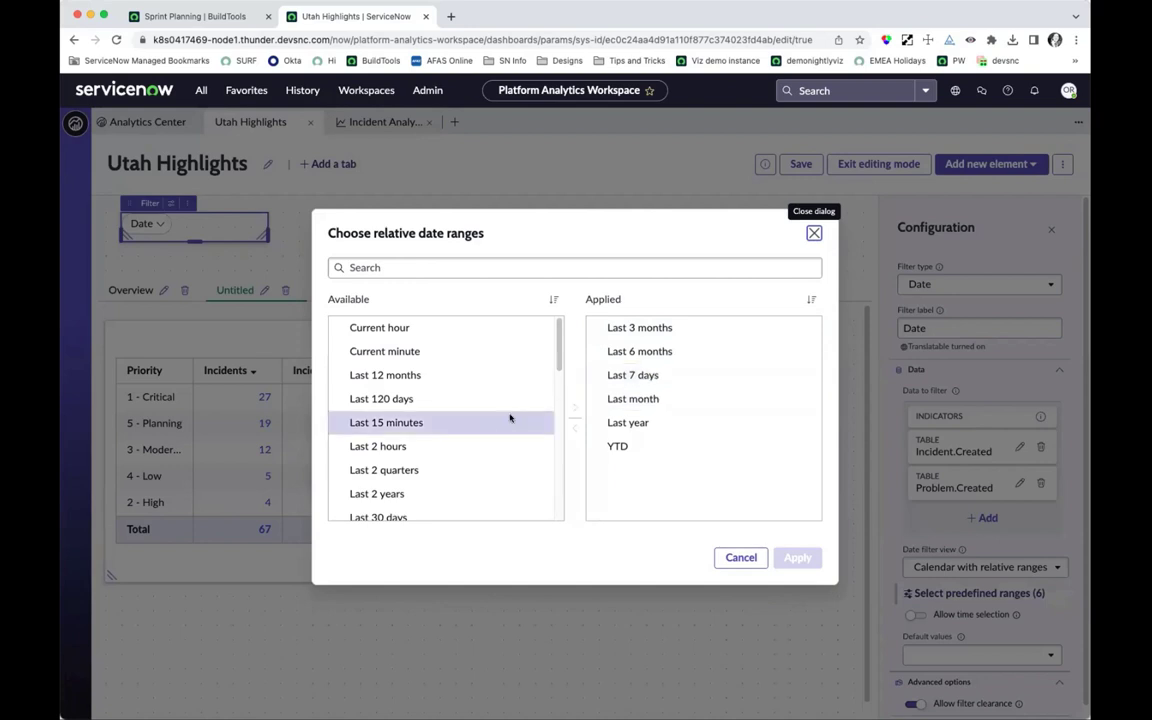
{"action": "scroll", "coordinate": [462, 454], "scroll_direction": "down", "scroll_amount": 7}
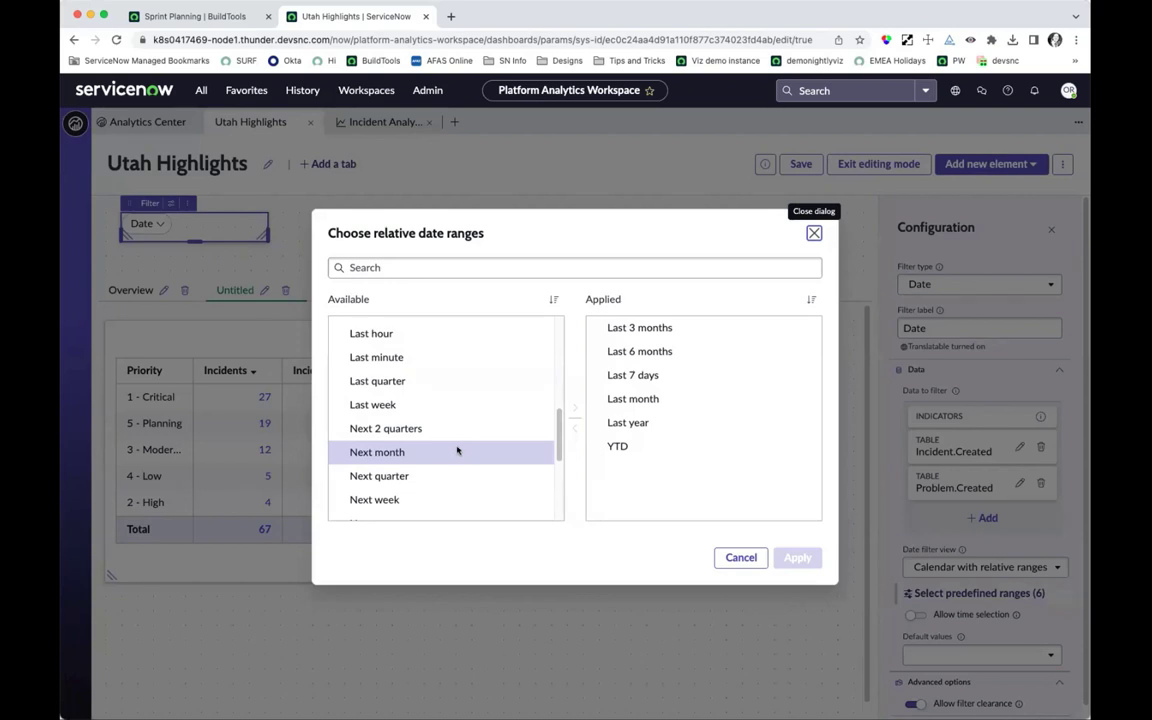
{"action": "scroll", "coordinate": [458, 453], "scroll_direction": "down", "scroll_amount": 3}
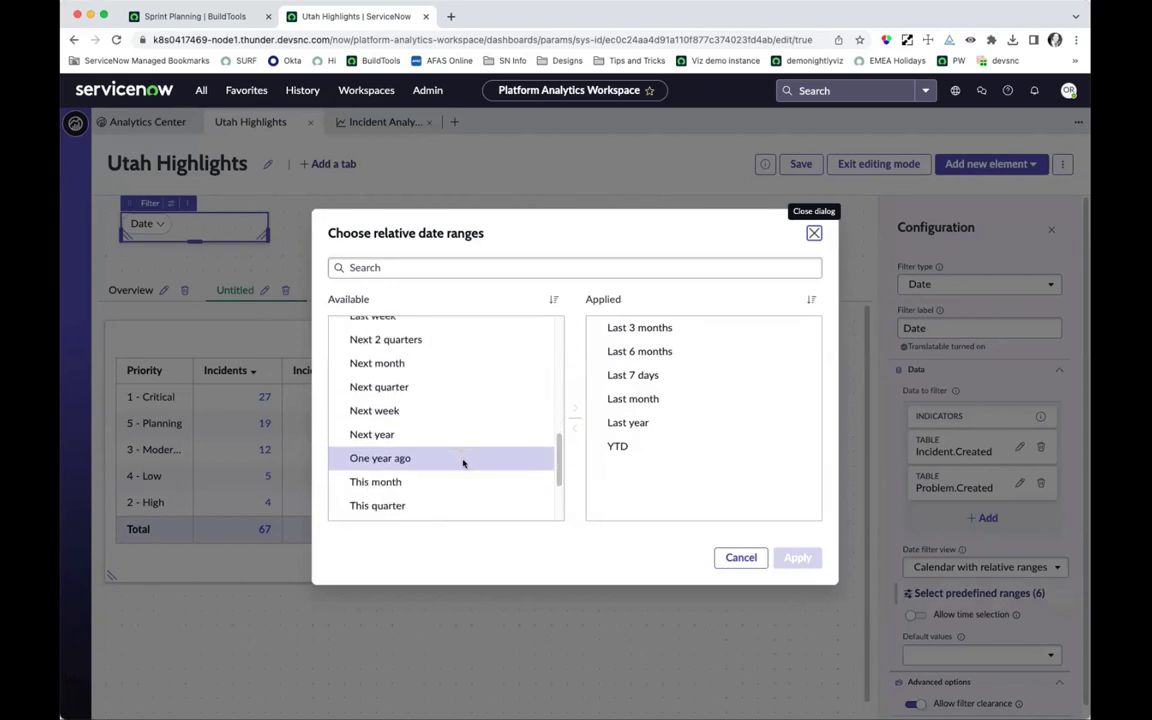
{"action": "scroll", "coordinate": [463, 463], "scroll_direction": "up", "scroll_amount": 10}
{"action": "scroll", "coordinate": [446, 444], "scroll_direction": "down", "scroll_amount": 15}
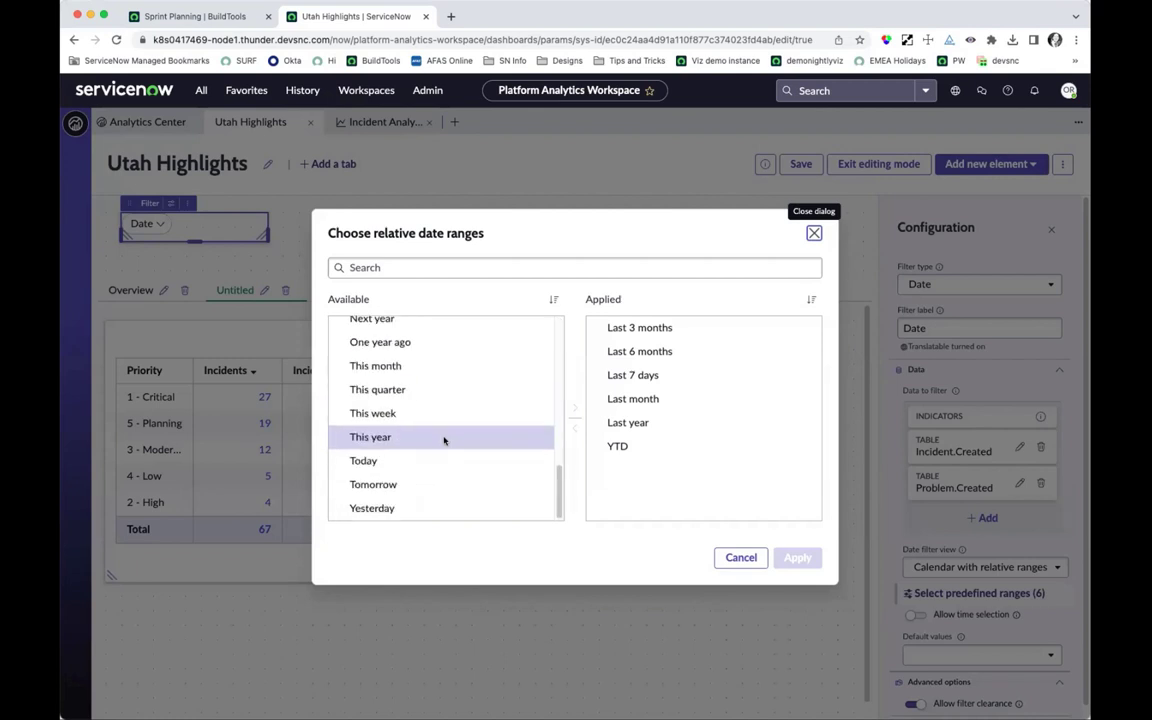
{"action": "scroll", "coordinate": [444, 440], "scroll_direction": "up", "scroll_amount": 15}
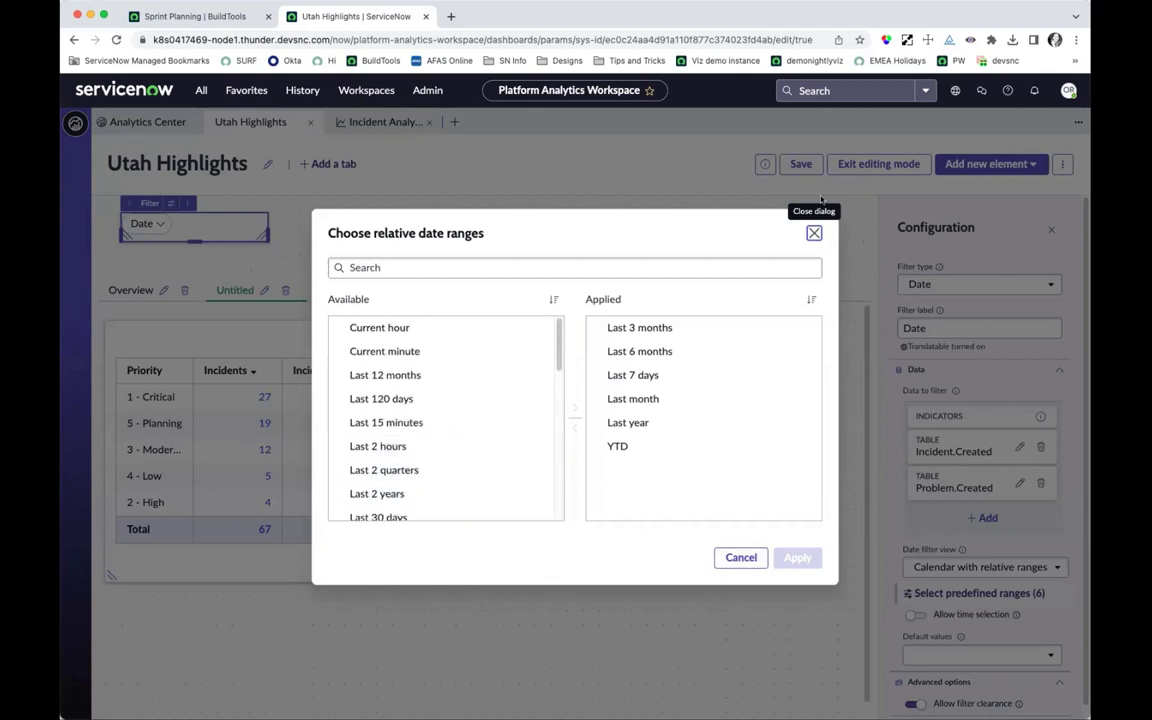
{"action": "left_click", "coordinate": [814, 233]}
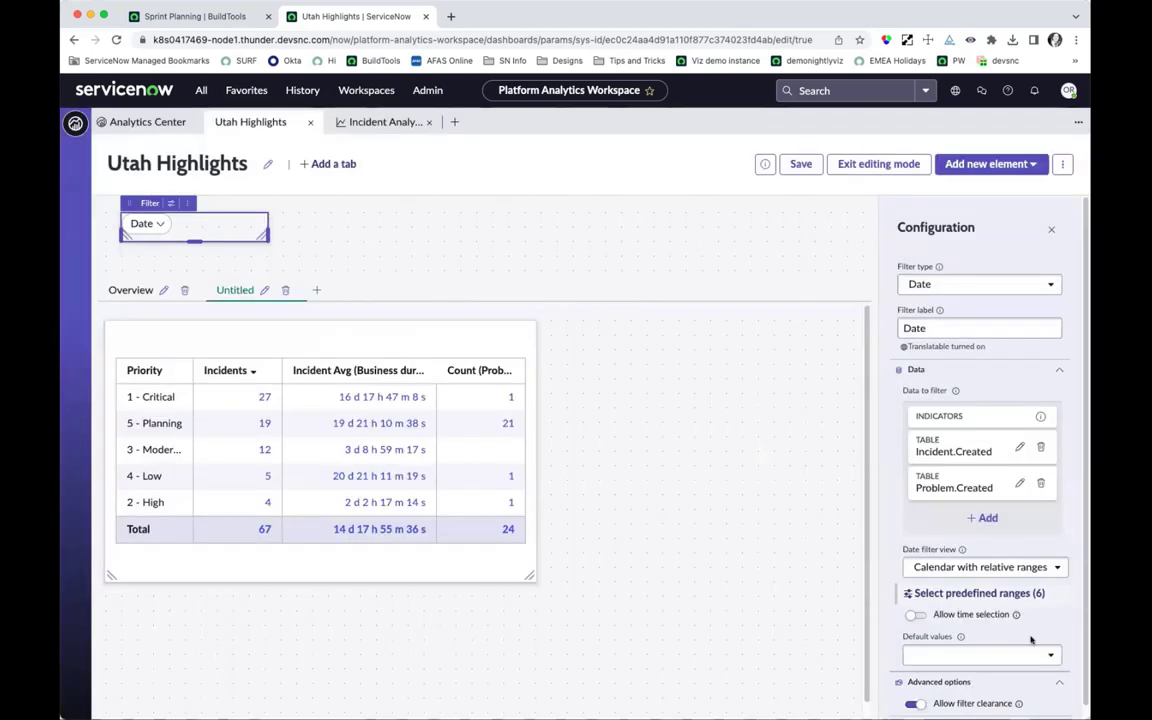
- Allow time selection in the date filter, save the dashboard and exit editing mode
{"action": "left_click", "coordinate": [912, 615]}
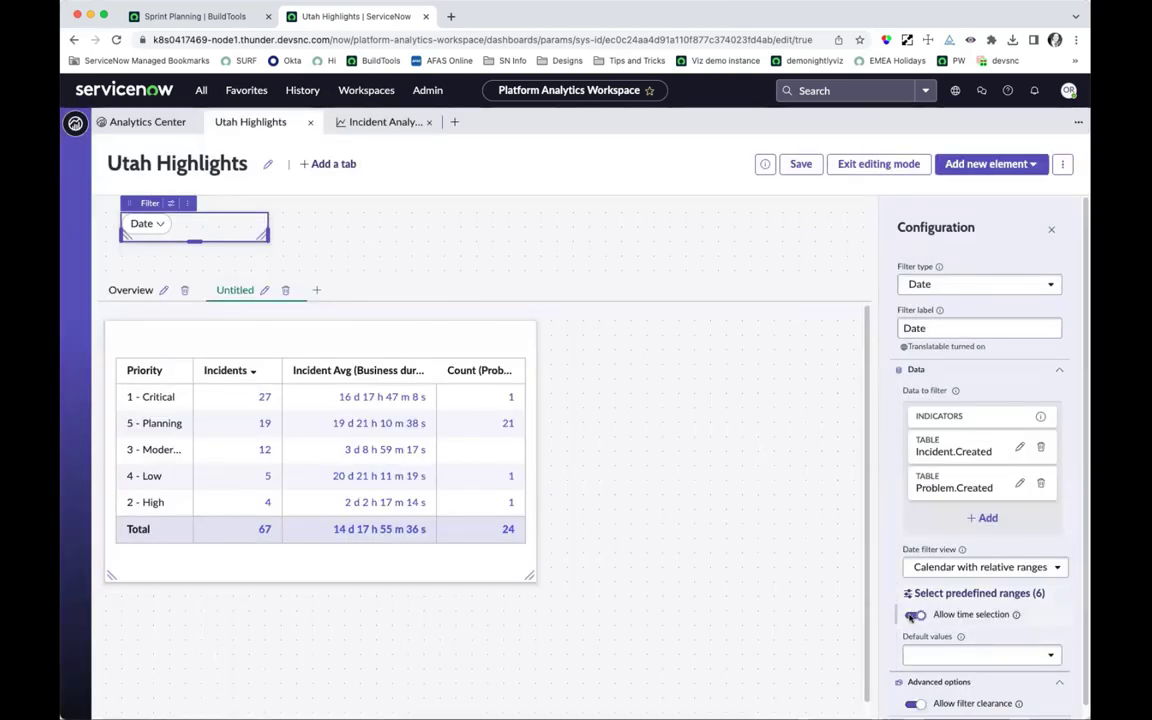
{"action": "left_click", "coordinate": [800, 166]}
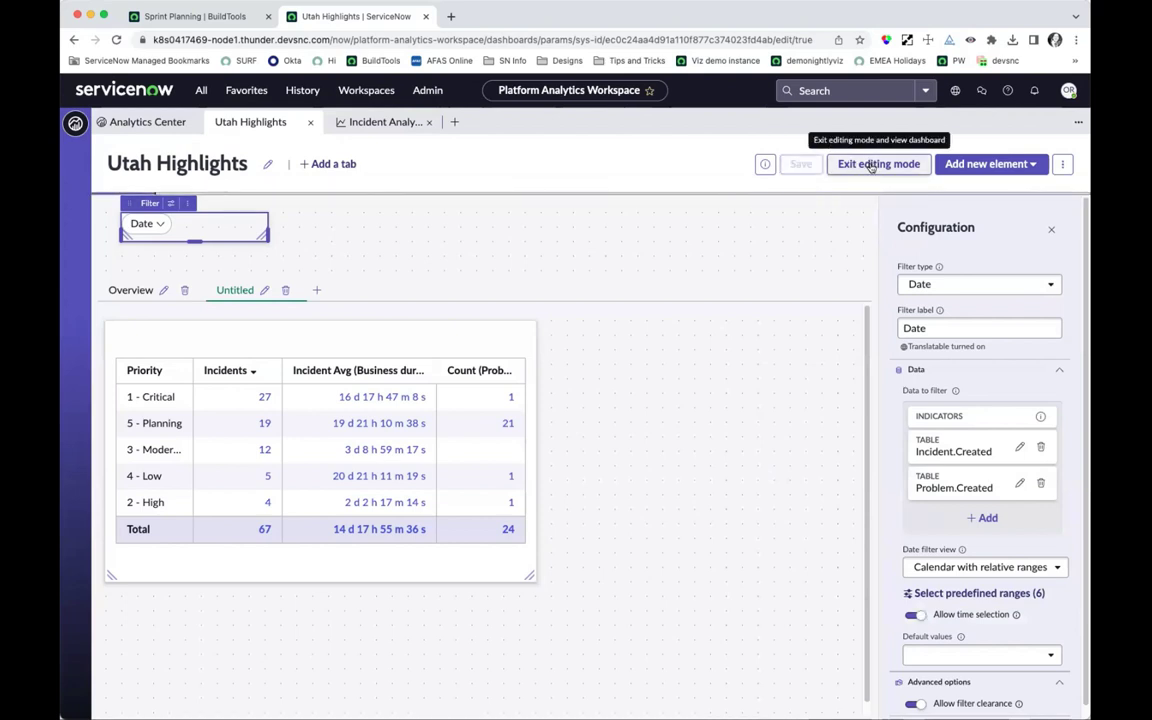
{"action": "left_click", "coordinate": [872, 166]}
- Apply the Last 7 days range to the dashboard's date filter
{"action": "left_click", "coordinate": [162, 222]}
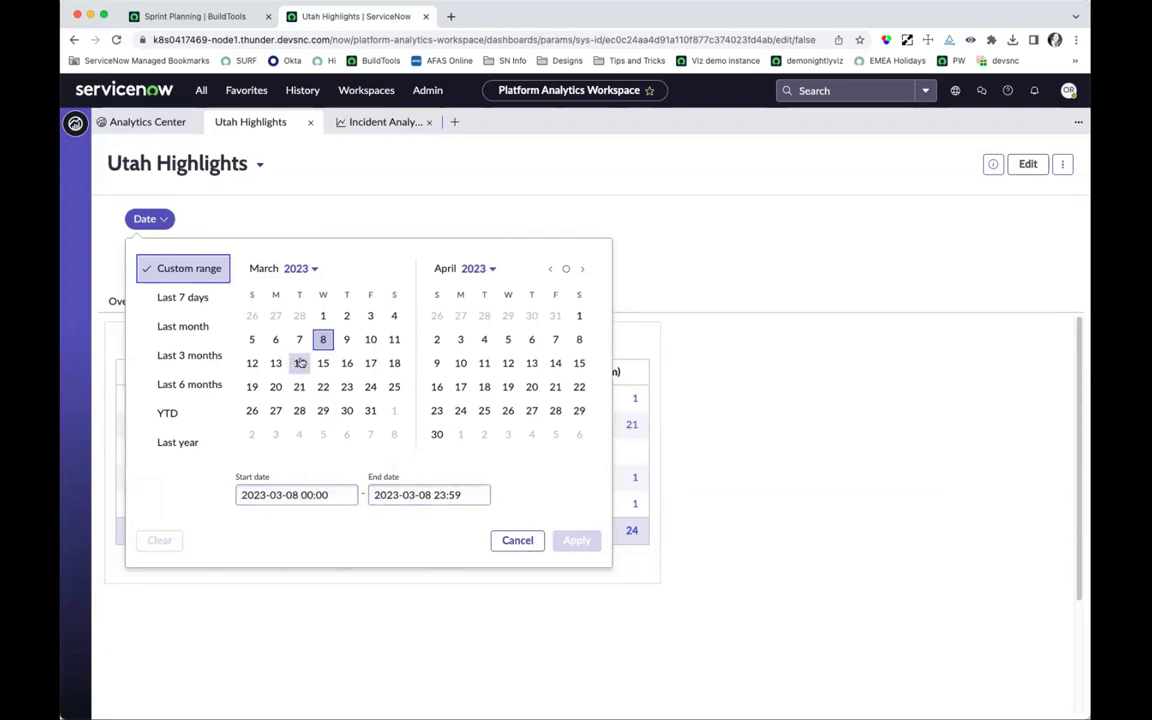
{"action": "left_click", "coordinate": [183, 297]}
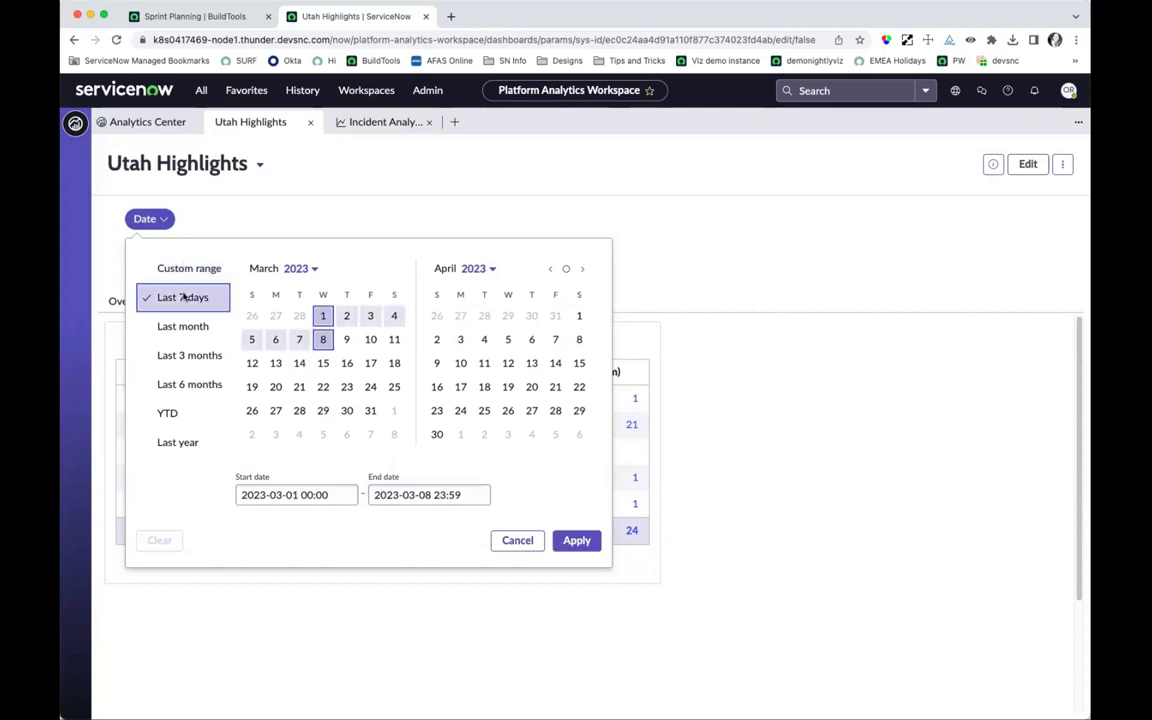
{"action": "left_click", "coordinate": [576, 540]}
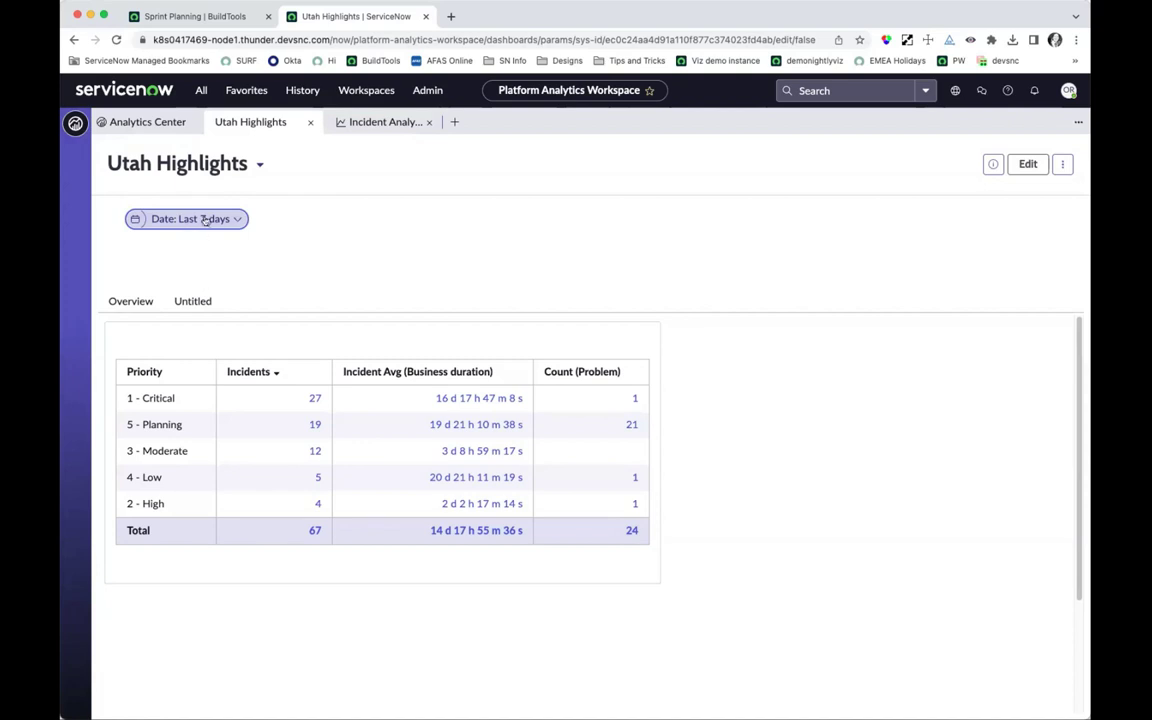
- Add a filter beside the date filter on the Utah Highlights dashboard, with type Single select and label Age
{"action": "left_click", "coordinate": [1024, 163]}
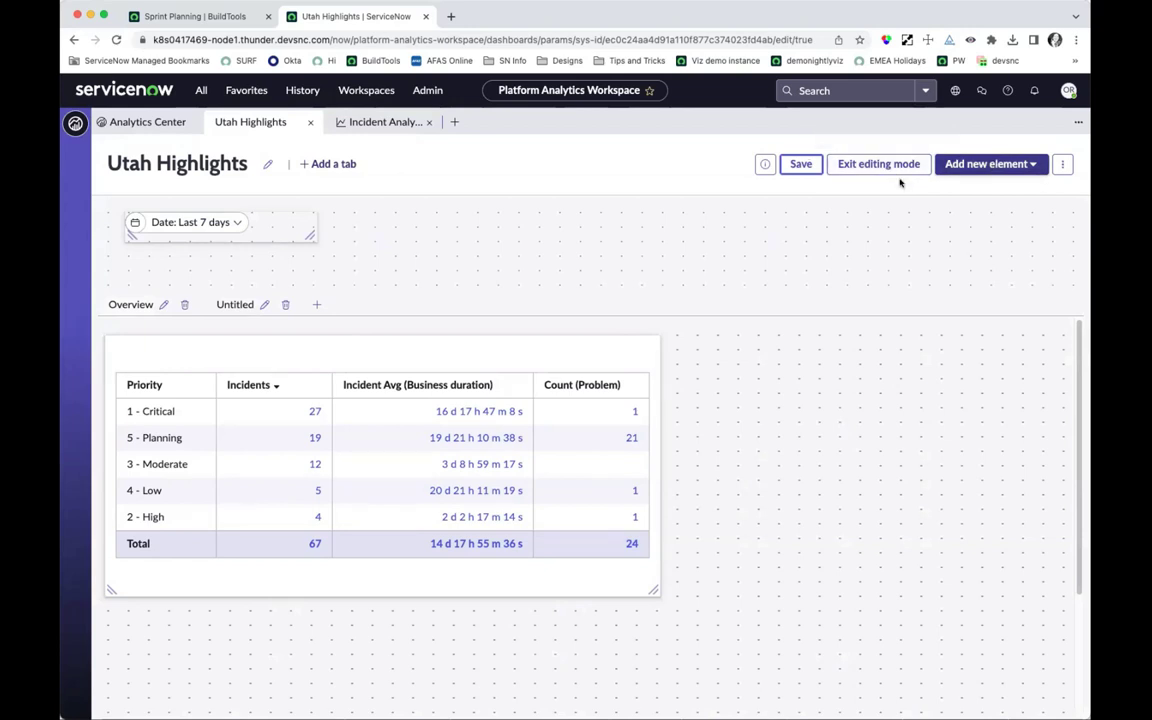
{"action": "left_click", "coordinate": [977, 170]}
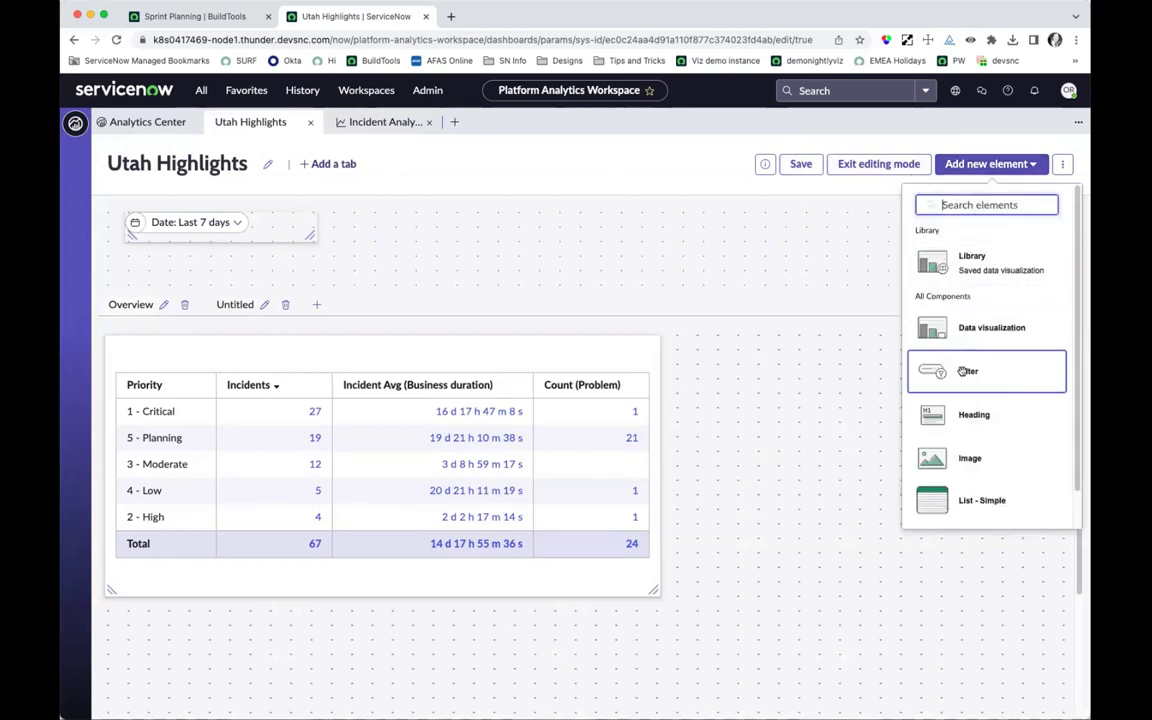
{"action": "left_click_drag", "start_coordinate": [965, 372], "coordinate": [405, 238]}
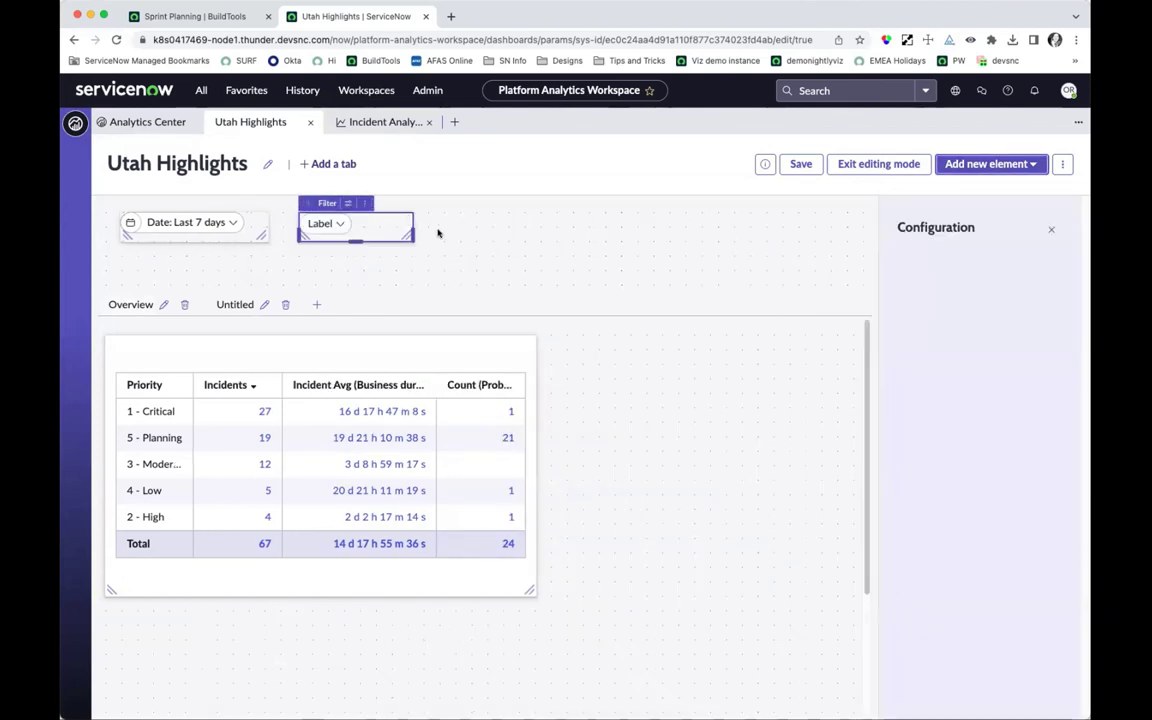
{"action": "left_click", "coordinate": [959, 285]}
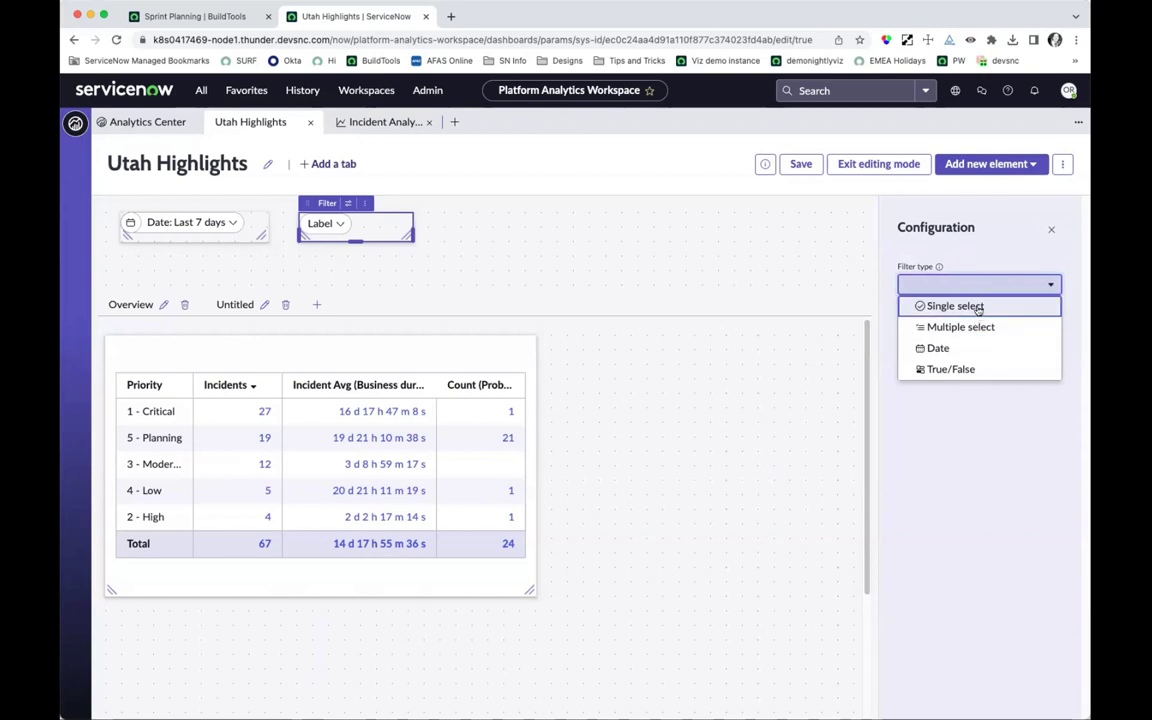
{"action": "left_click", "coordinate": [978, 307]}
{"action": "left_click", "coordinate": [943, 327]}
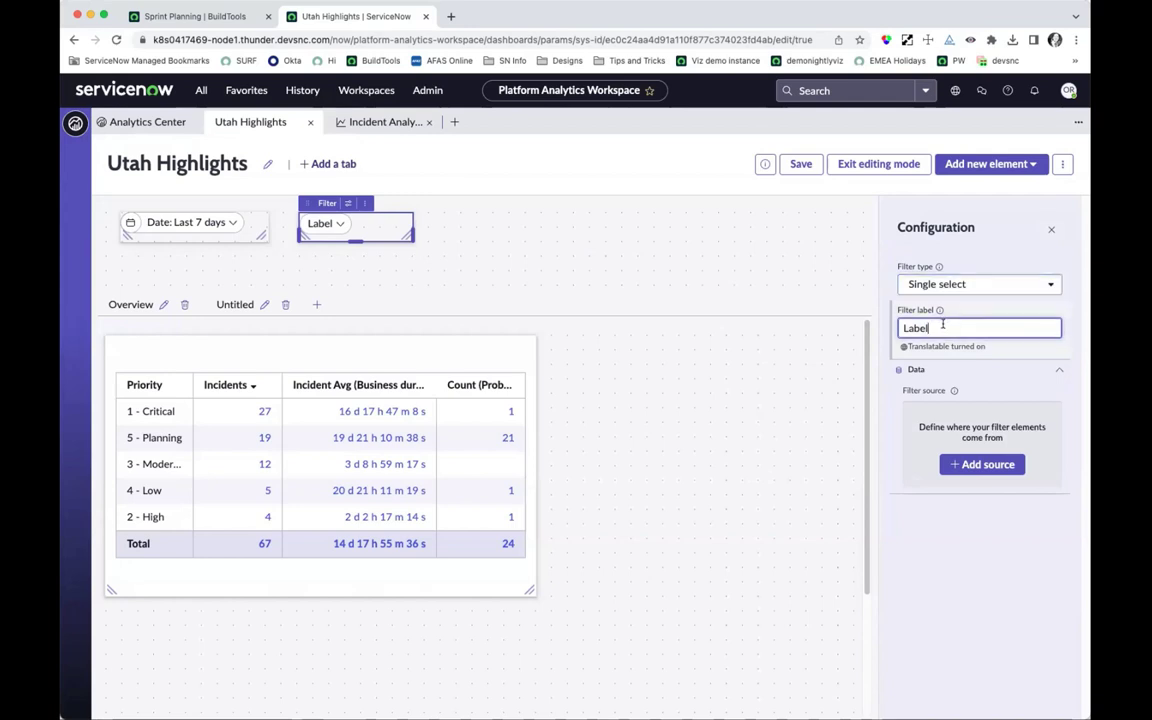
{"action": "double_click", "coordinate": [943, 325]}
{"action": "type", "text": "Age"}
- Set the Age filter's source to the indicator breakdown Age (Incident.Age.Days) and apply it
{"action": "left_click", "coordinate": [965, 462]}
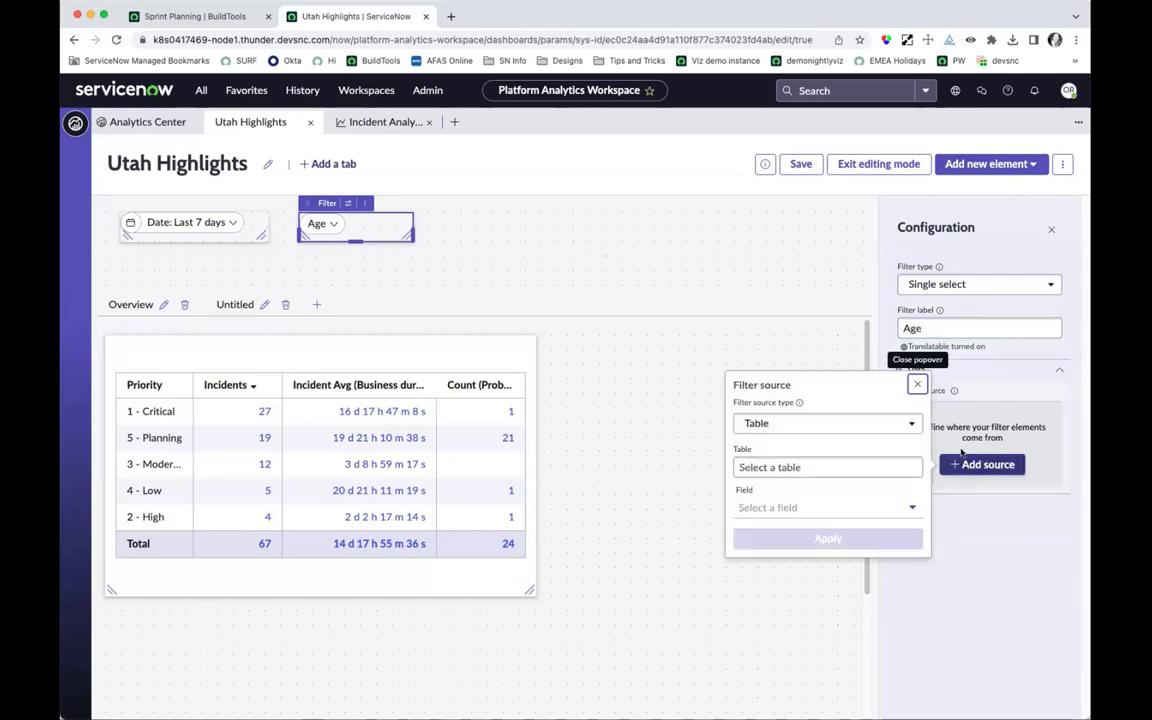
{"action": "left_click", "coordinate": [760, 422]}
{"action": "left_click", "coordinate": [783, 468]}
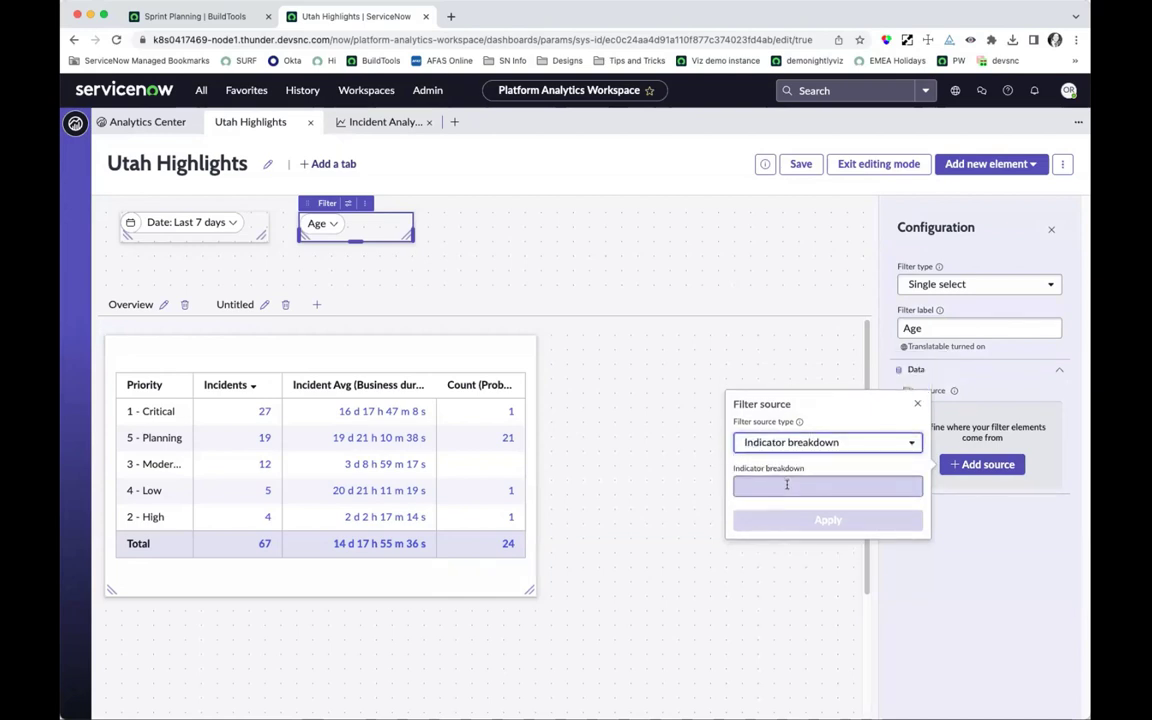
{"action": "left_click", "coordinate": [786, 485]}
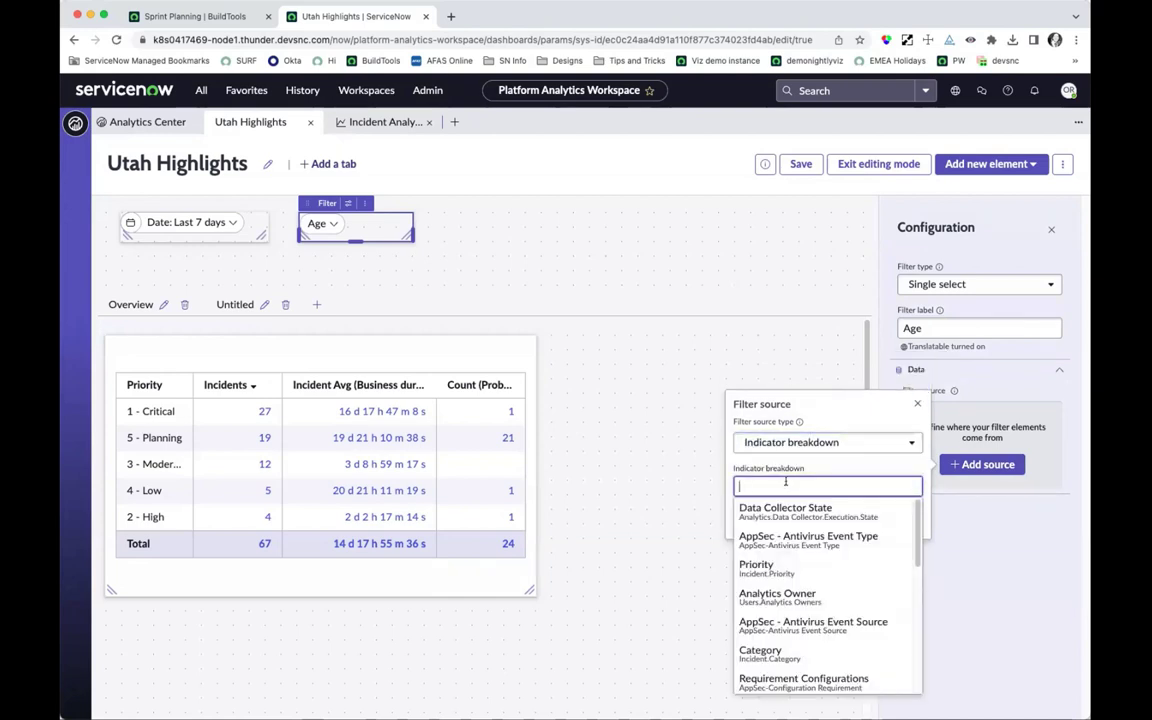
{"action": "type", "text": "age"}
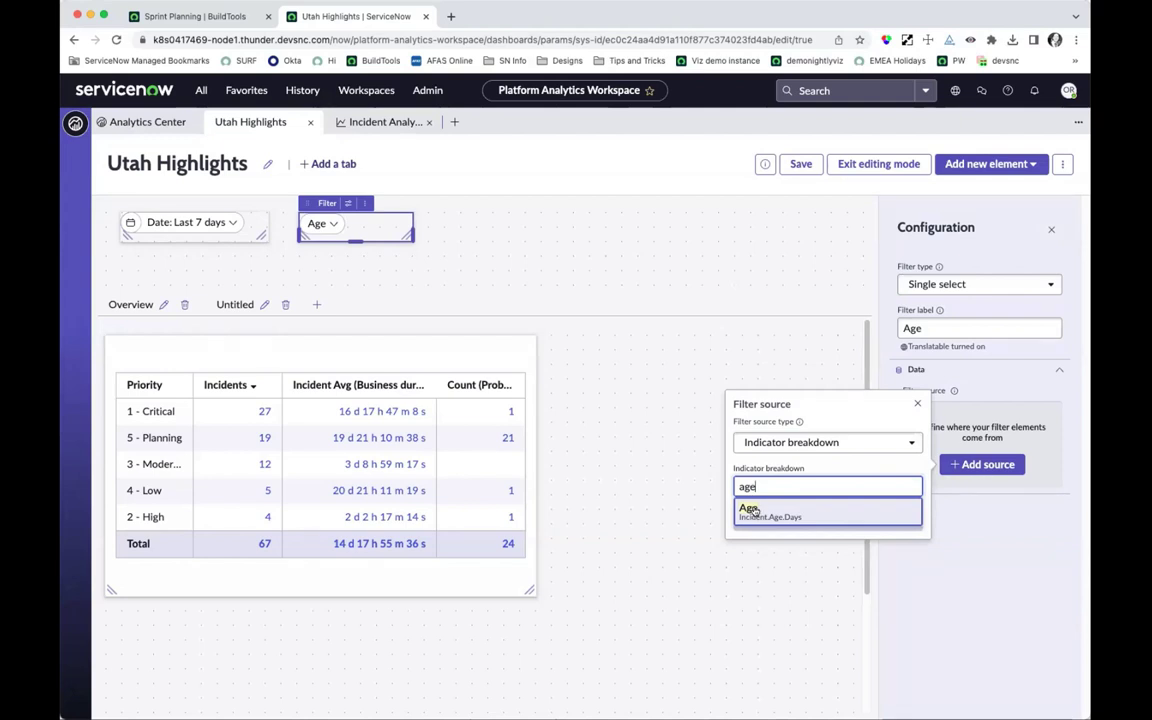
{"action": "left_click", "coordinate": [798, 514]}
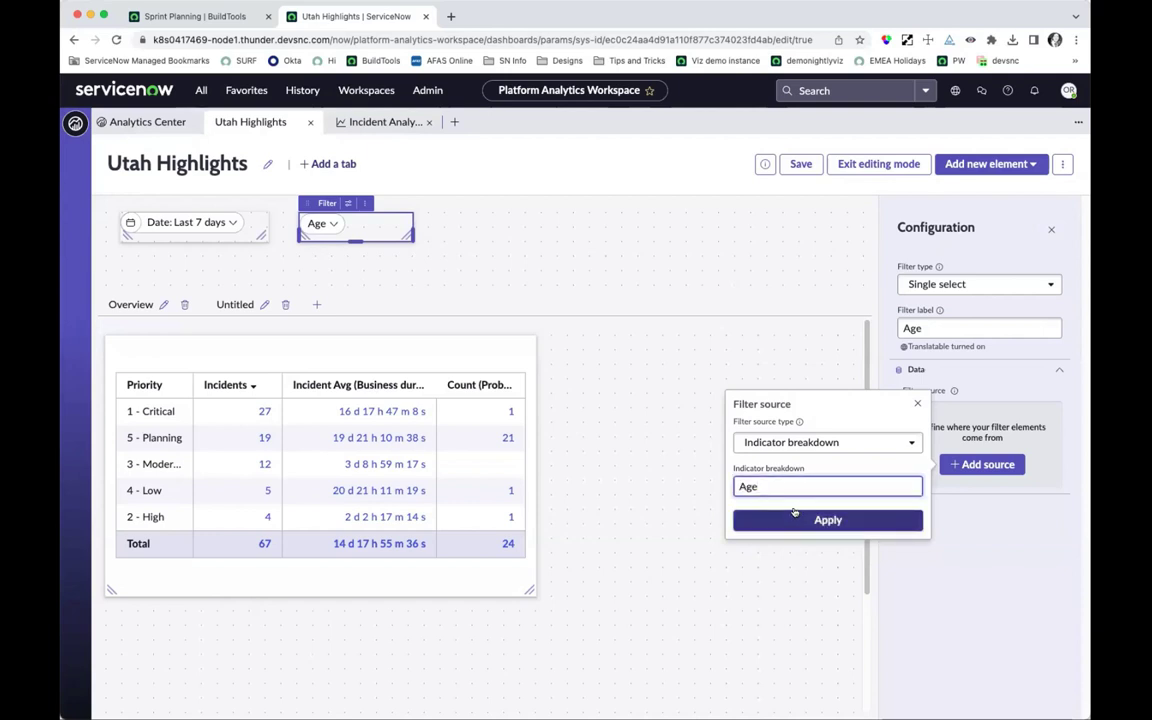
{"action": "left_click", "coordinate": [800, 519]}
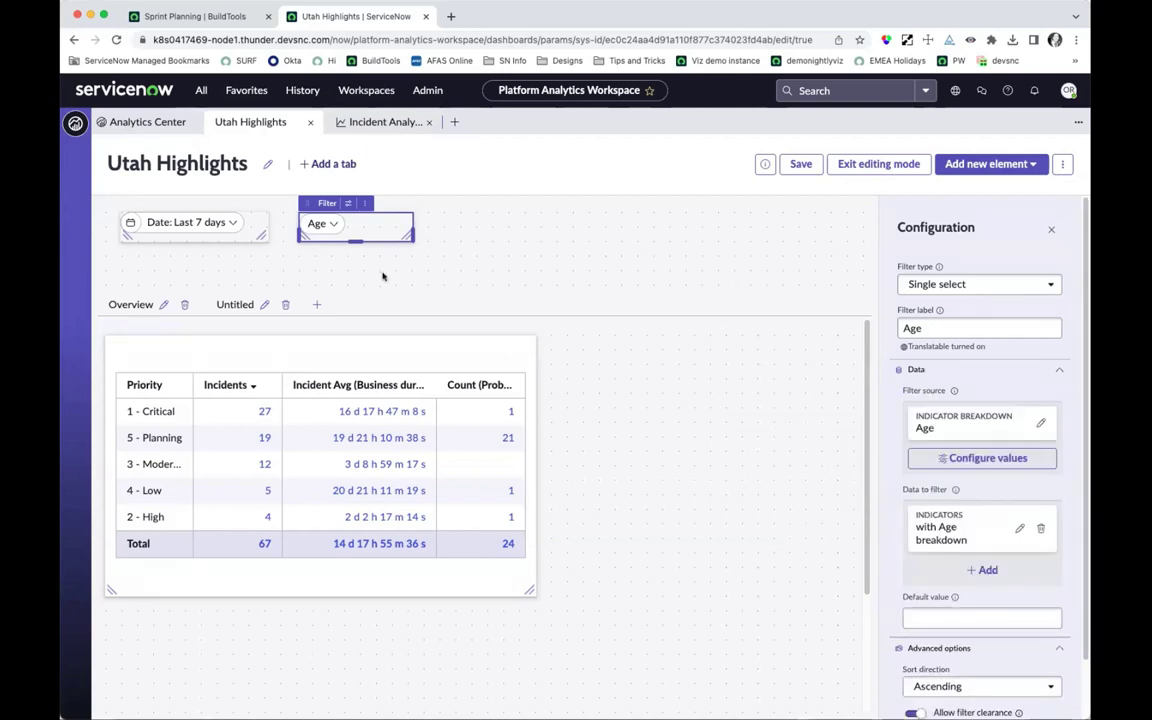
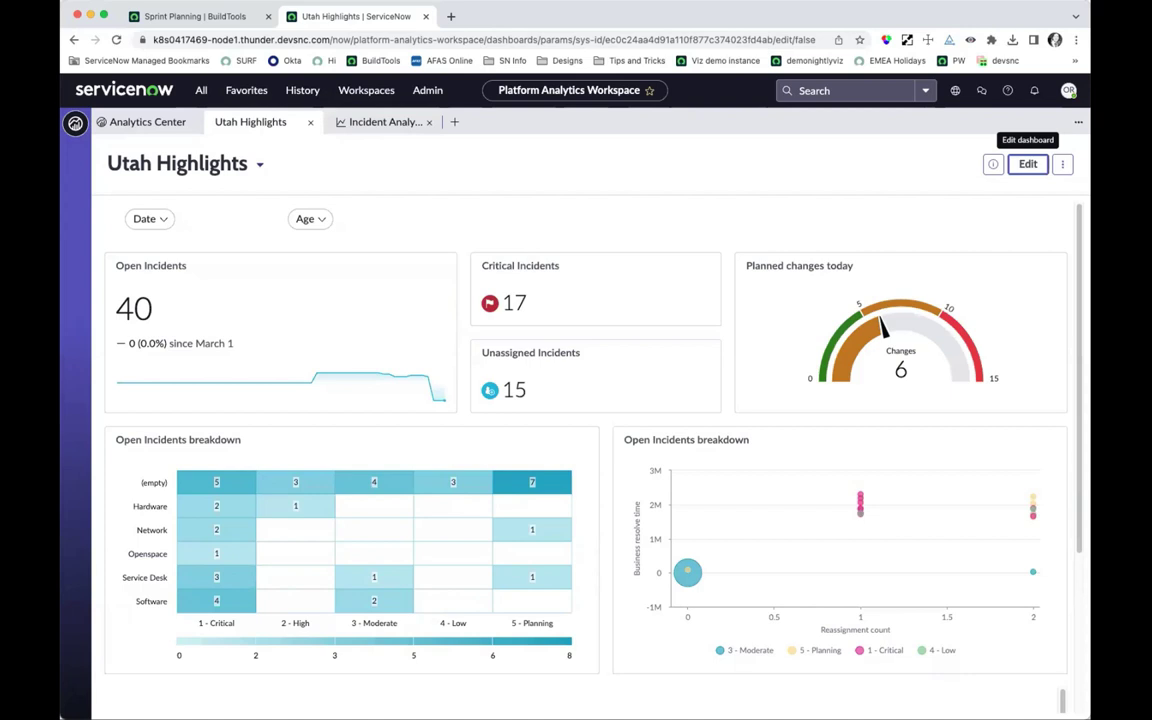
{"action": "left_click", "coordinate": [150, 217]}
{"action": "left_click", "coordinate": [275, 337]}
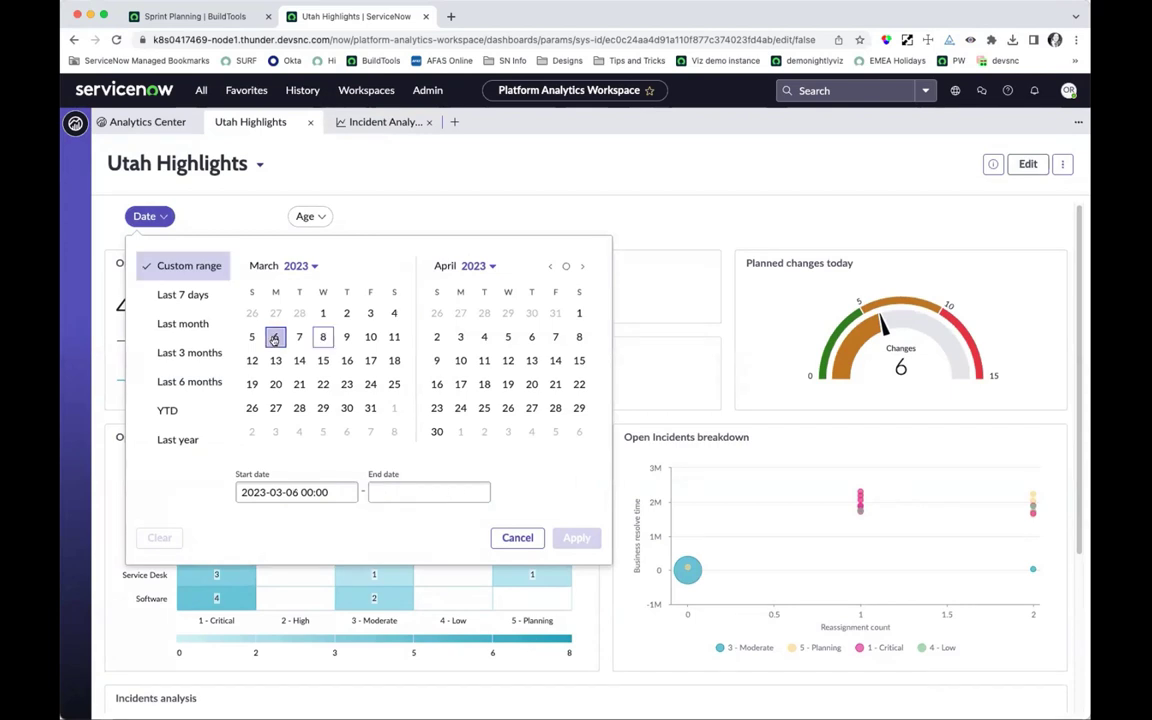
{"action": "left_click", "coordinate": [318, 362]}
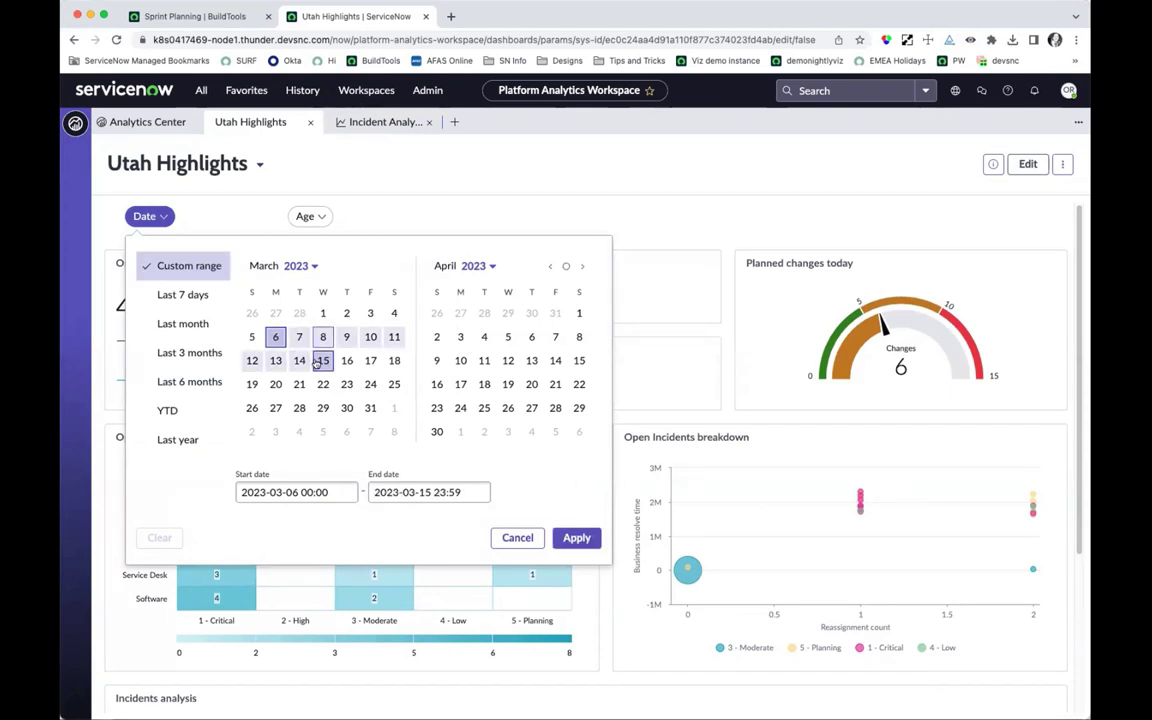
{"action": "left_click", "coordinate": [590, 544]}
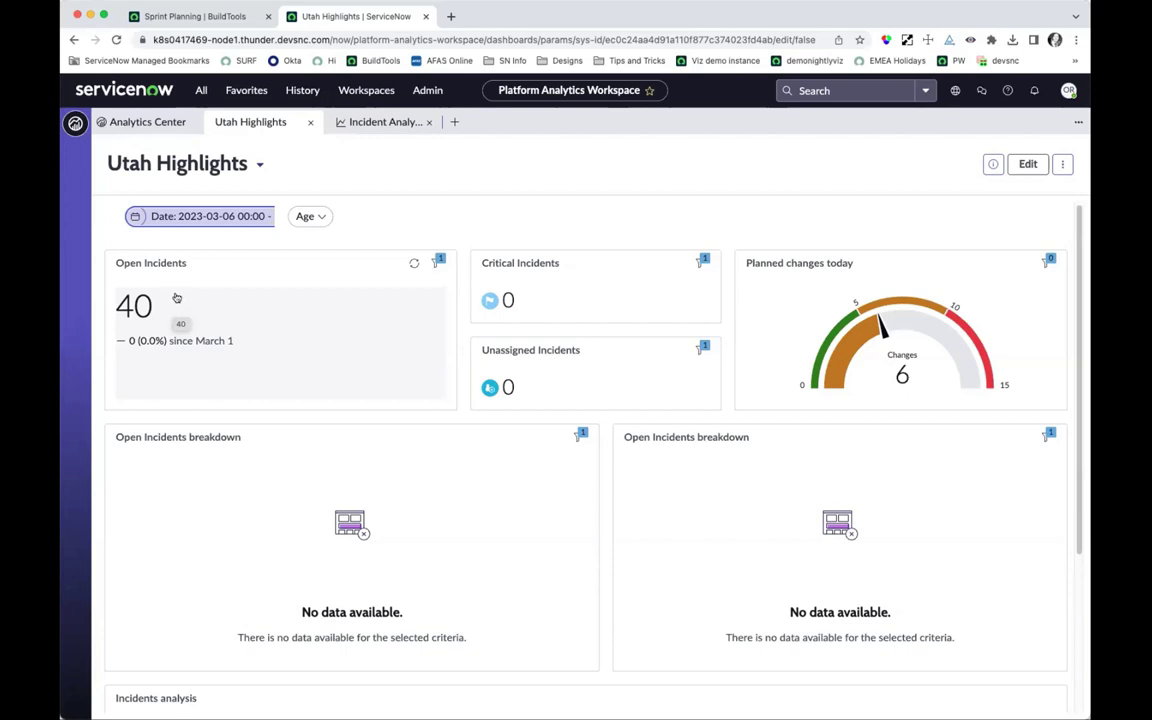
- Switch the dashboard's date filter from the custom range to Last 7 days and apply it
{"action": "left_click", "coordinate": [165, 216]}
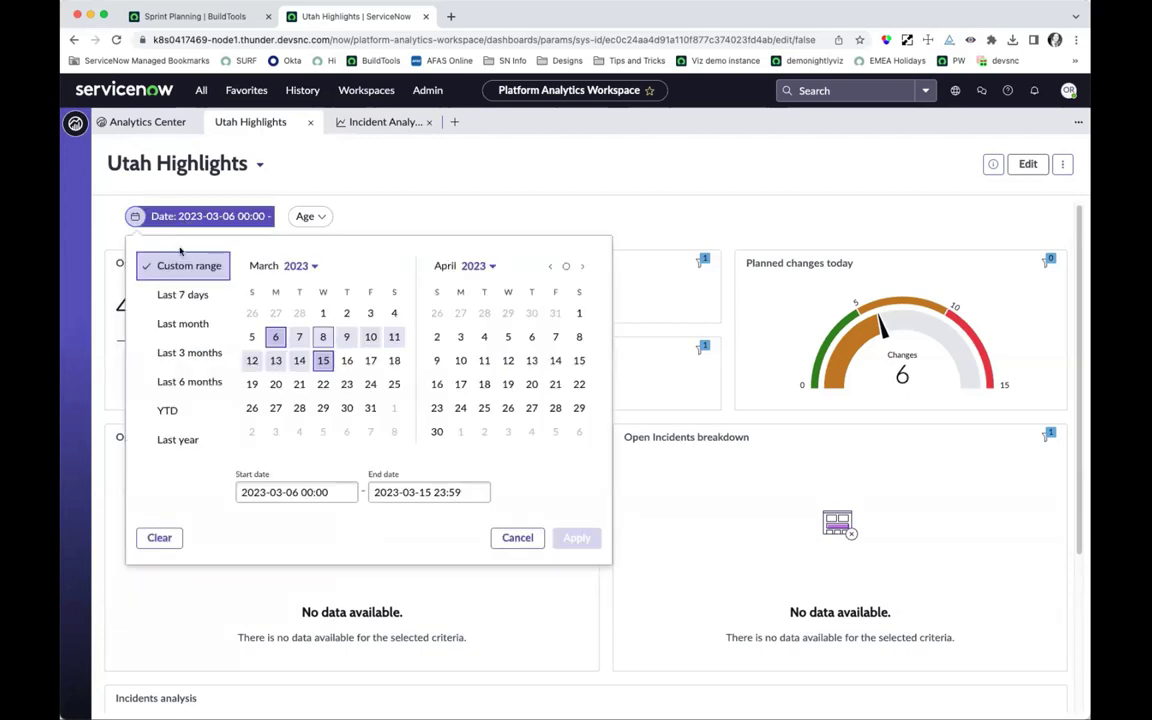
{"action": "left_click", "coordinate": [167, 294]}
{"action": "left_click", "coordinate": [574, 539]}
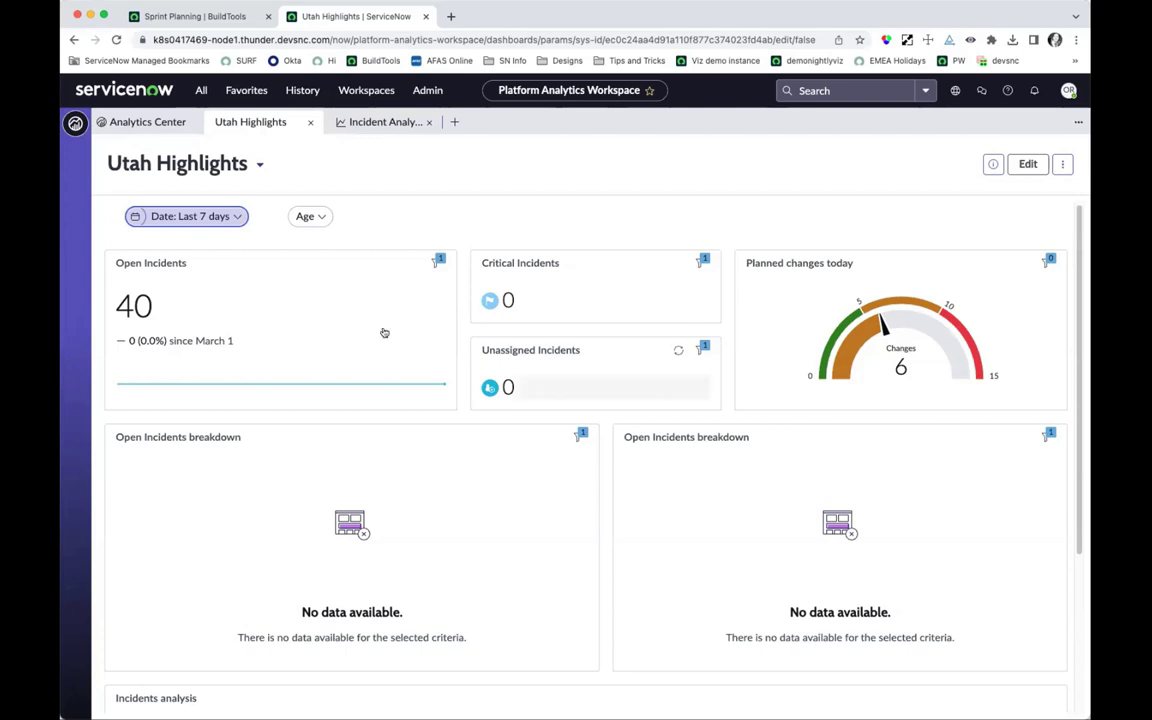
- Open the Incident Analysis visualization and examine its name and description details alongside the chart's header and border settings
{"action": "left_click", "coordinate": [352, 122]}
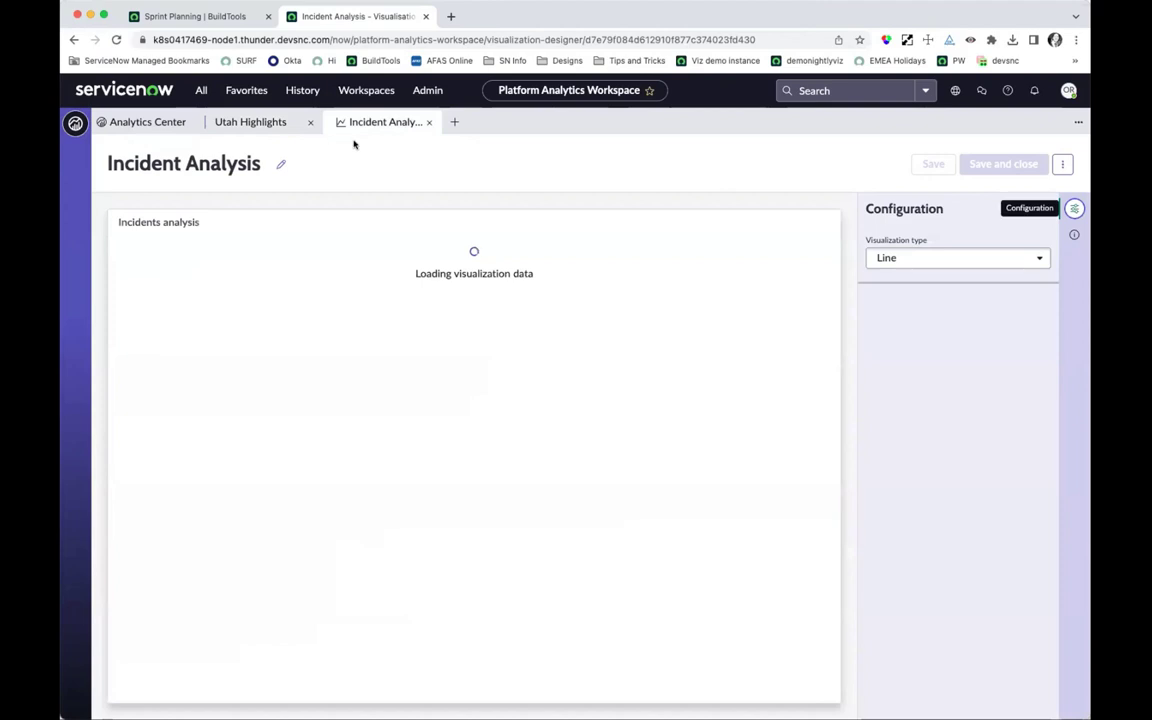
{"action": "left_click", "coordinate": [1072, 236]}
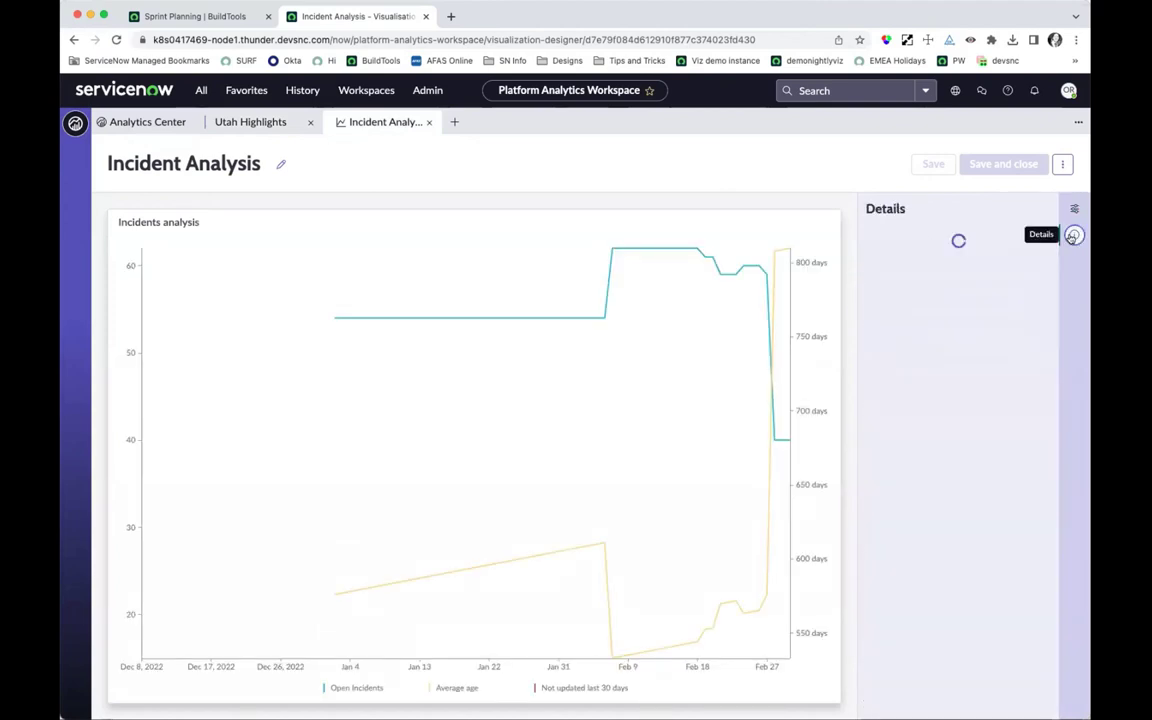
{"action": "left_click", "coordinate": [921, 307]}
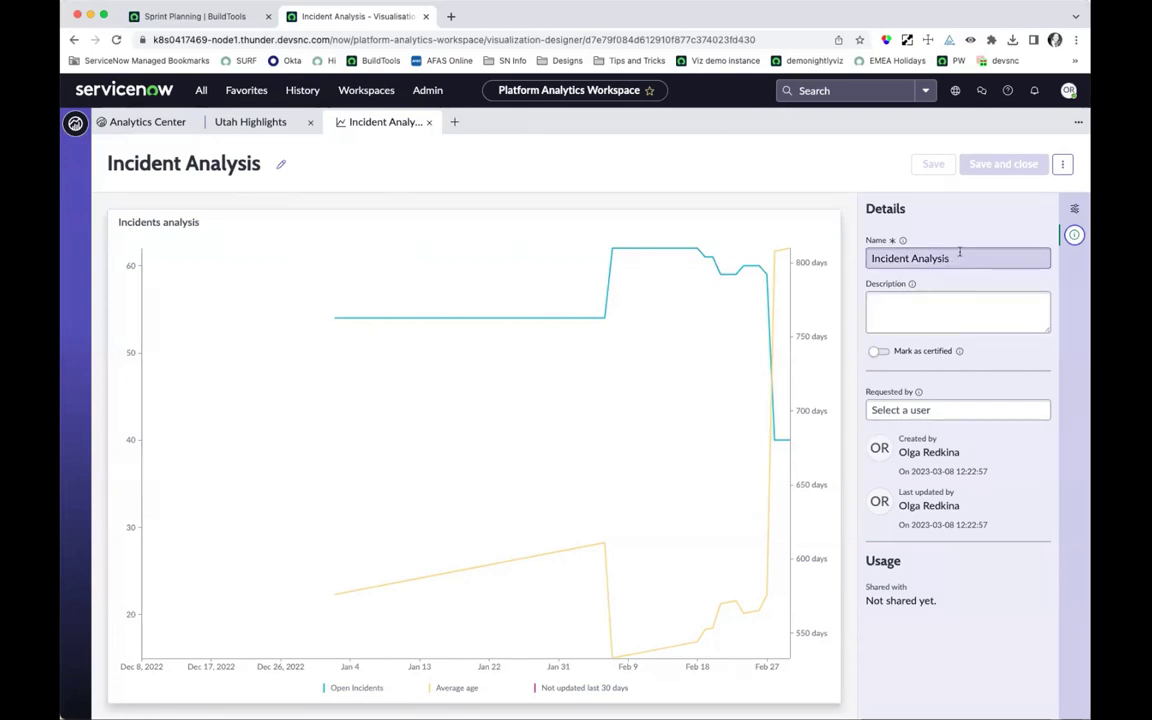
{"action": "left_click", "coordinate": [1074, 208]}
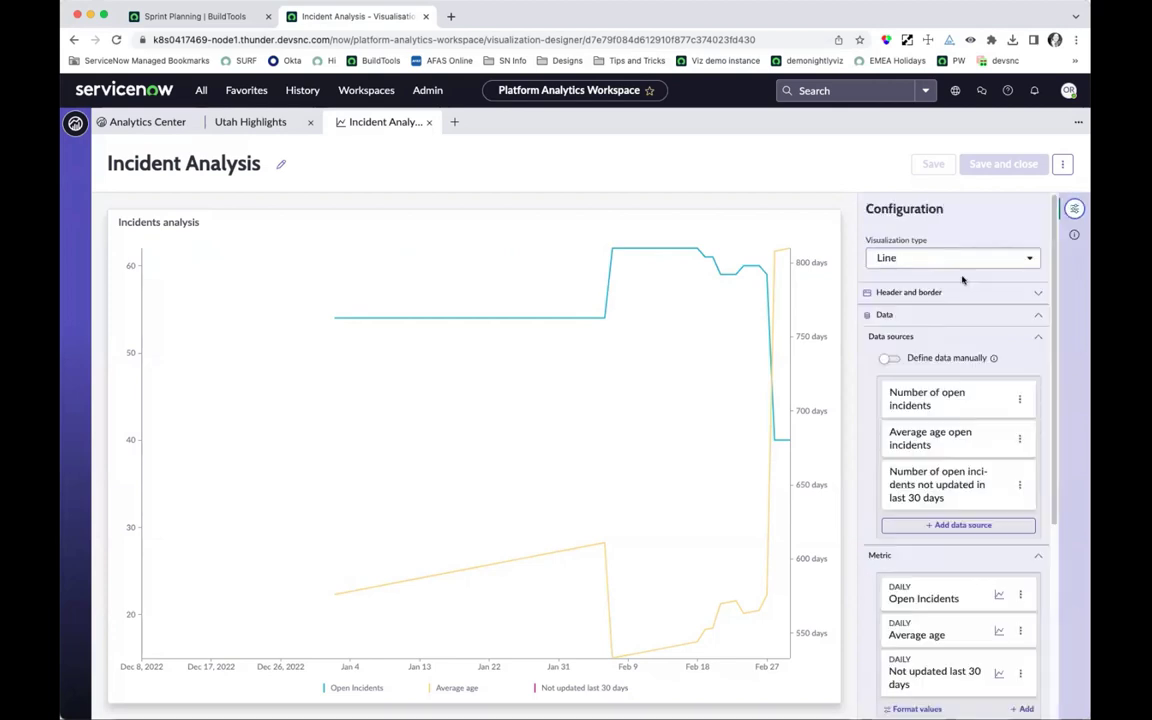
{"action": "left_click", "coordinate": [925, 294]}
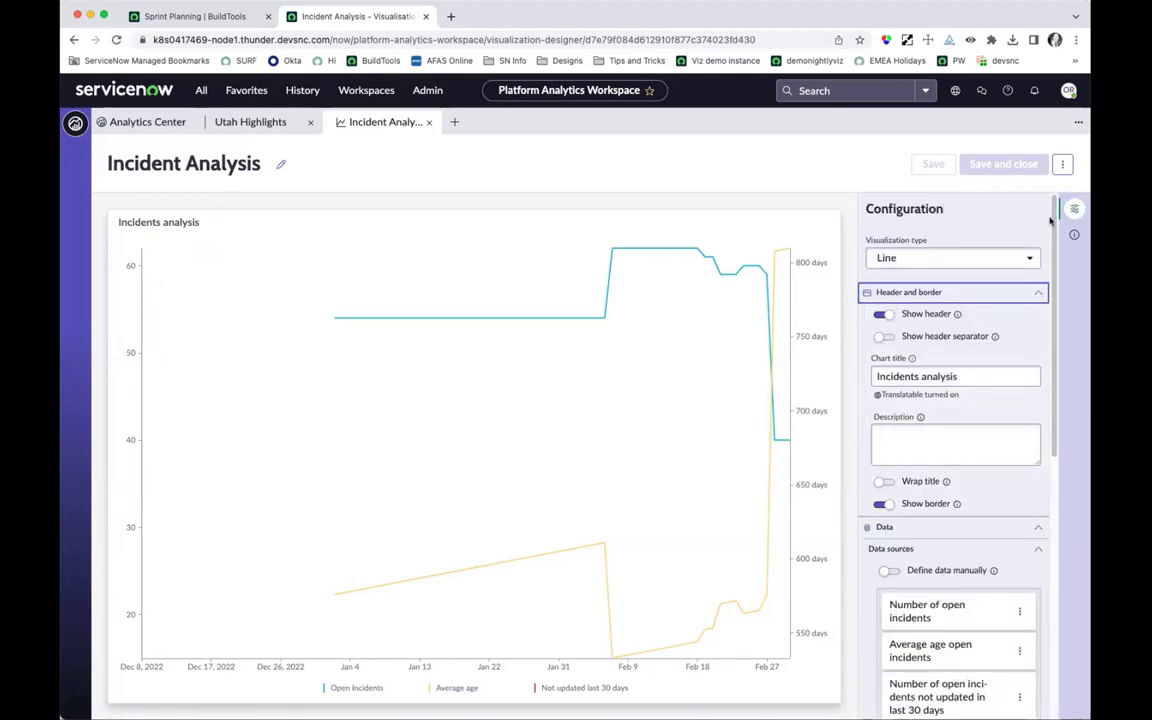
{"action": "left_click", "coordinate": [1074, 234]}
{"action": "left_click", "coordinate": [880, 318]}
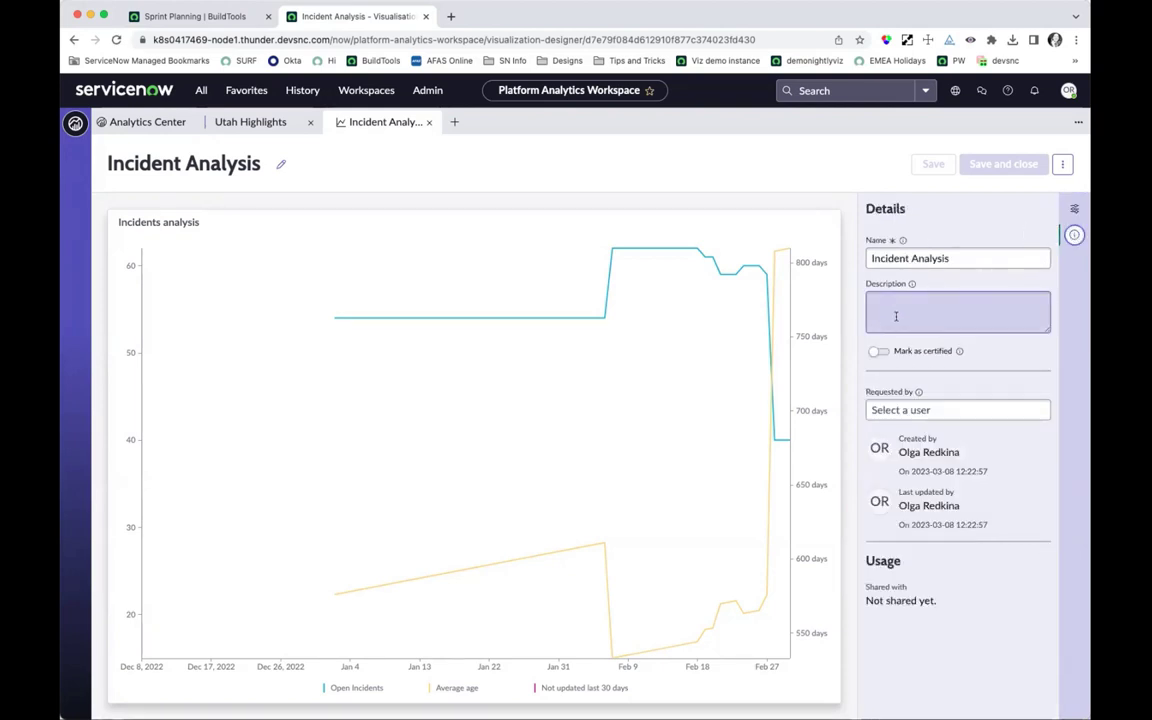